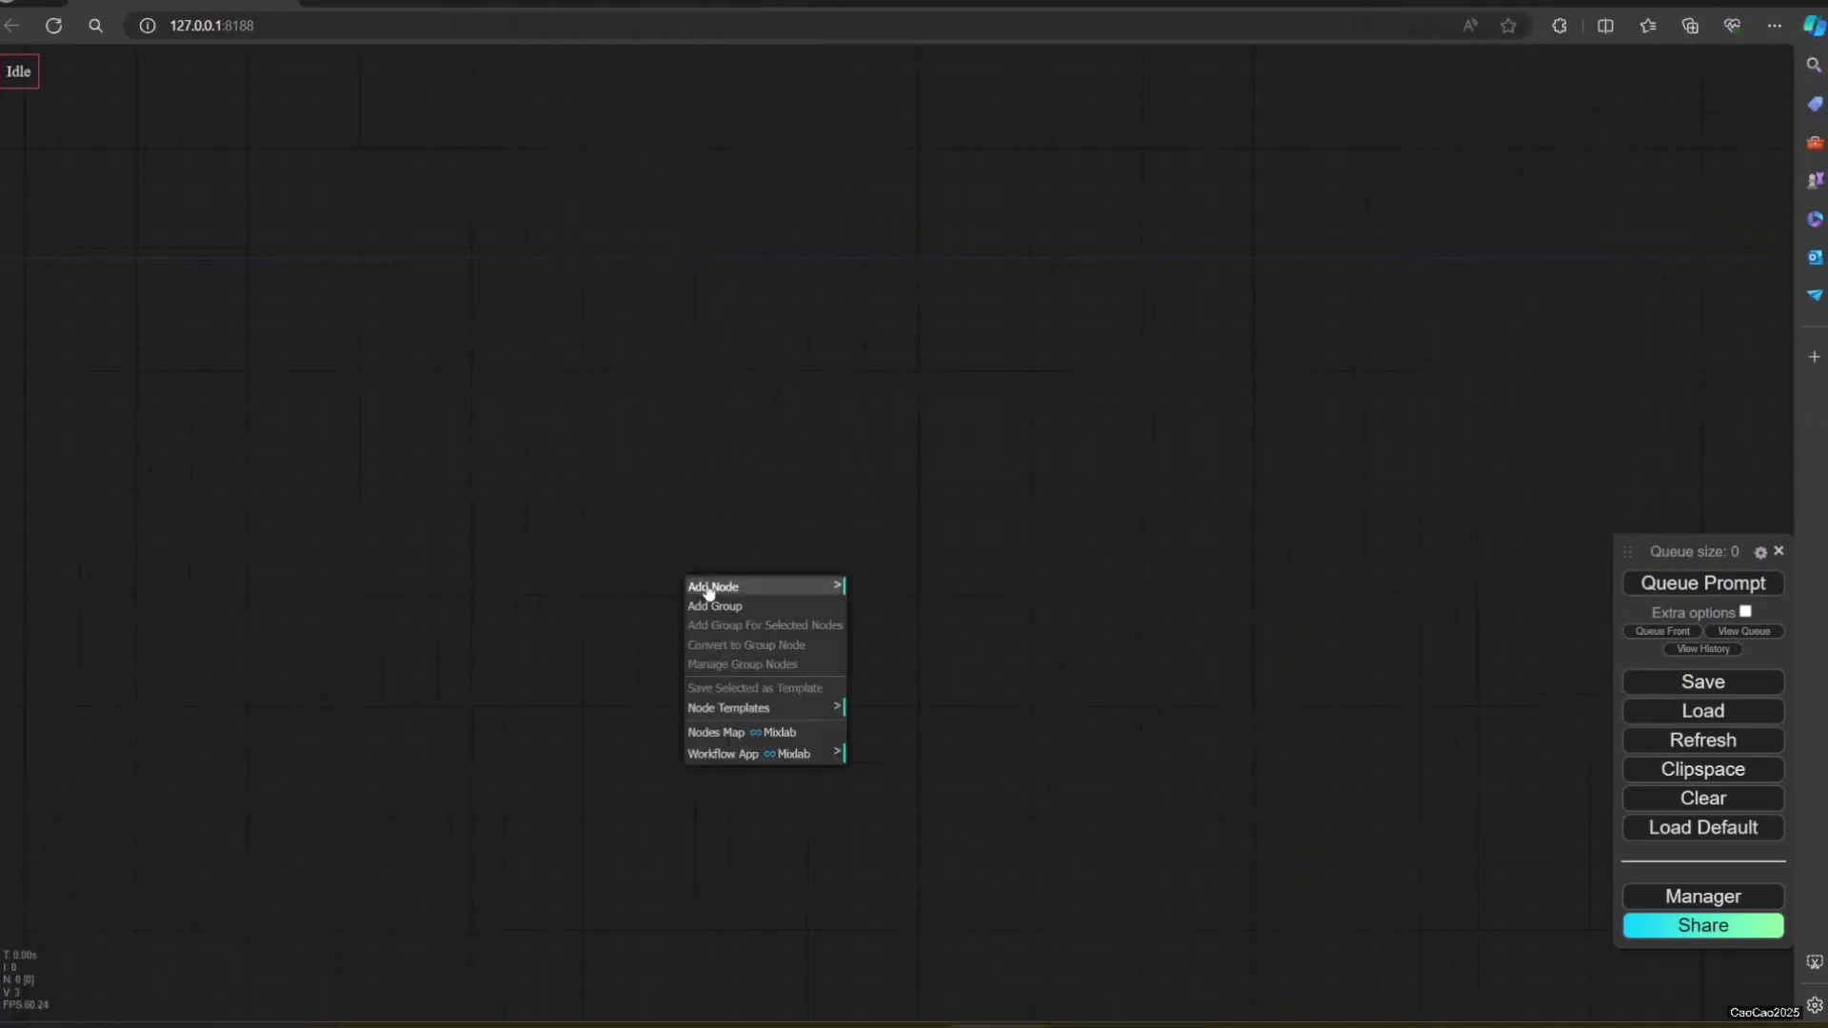
- Add a Video Helper Suite Load Video (Upload) node and move it to the upper left
click(707, 586)
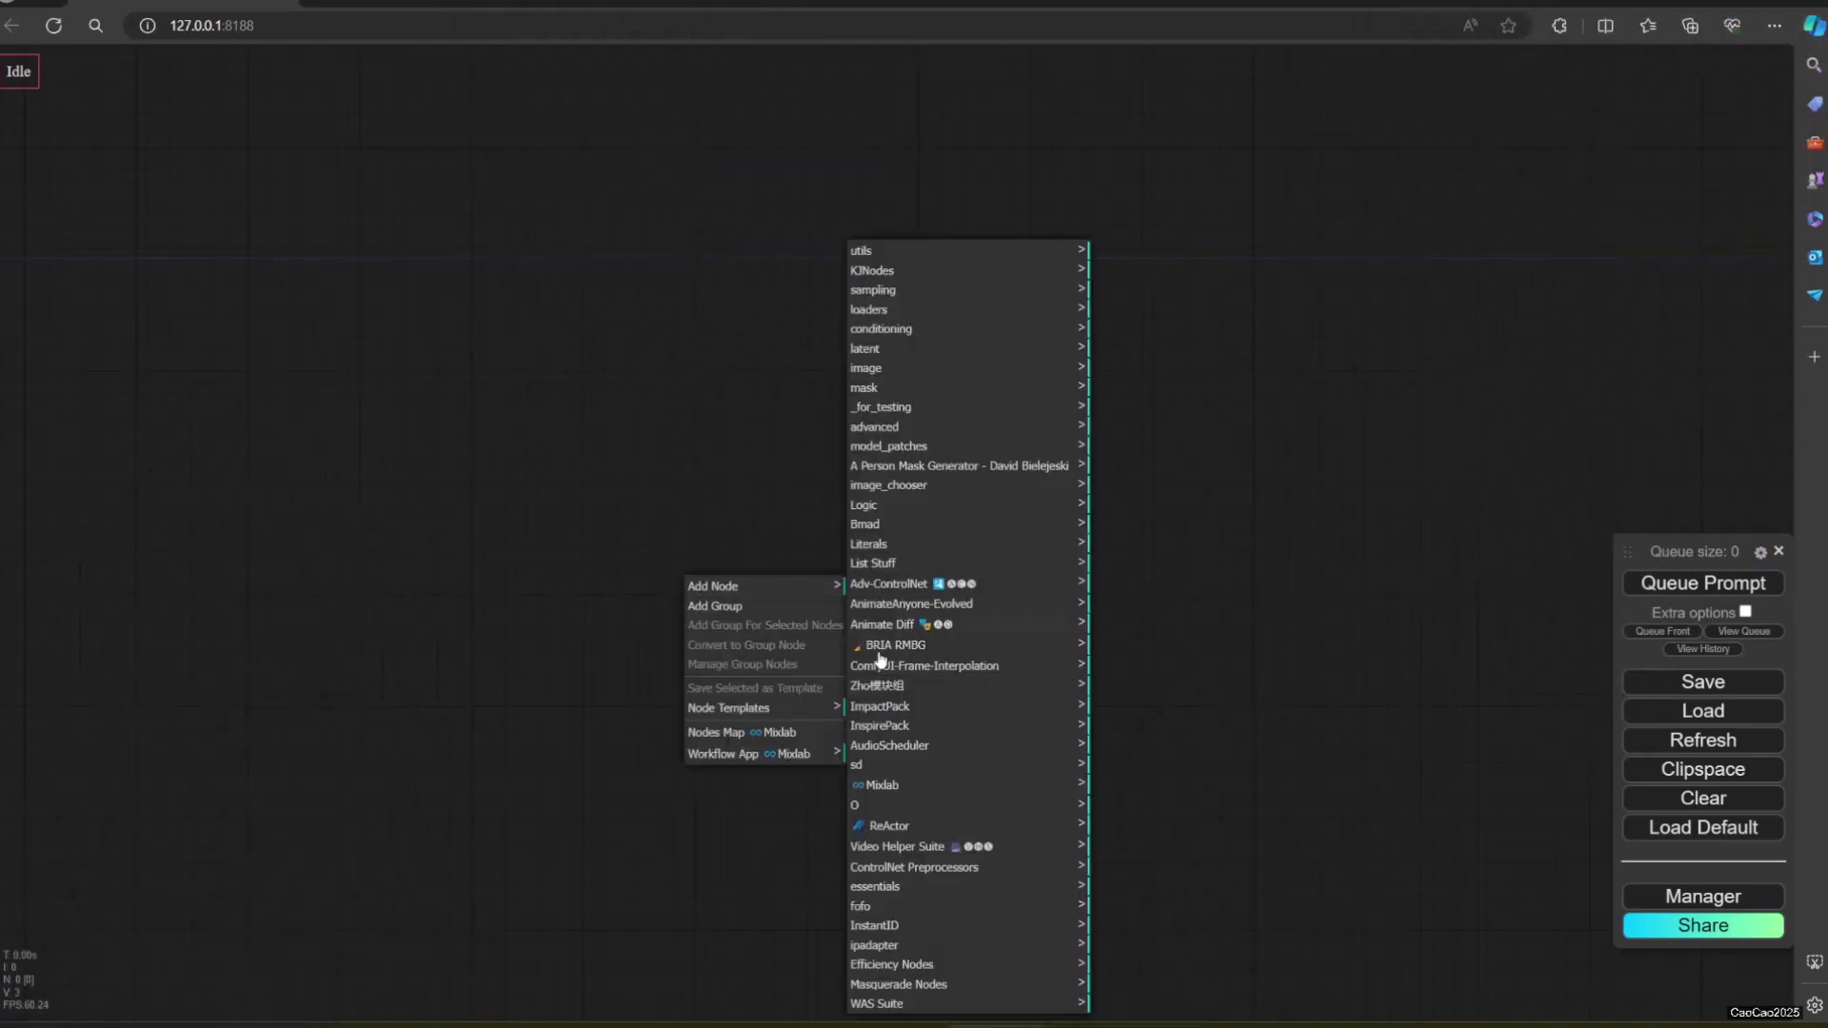
click(900, 846)
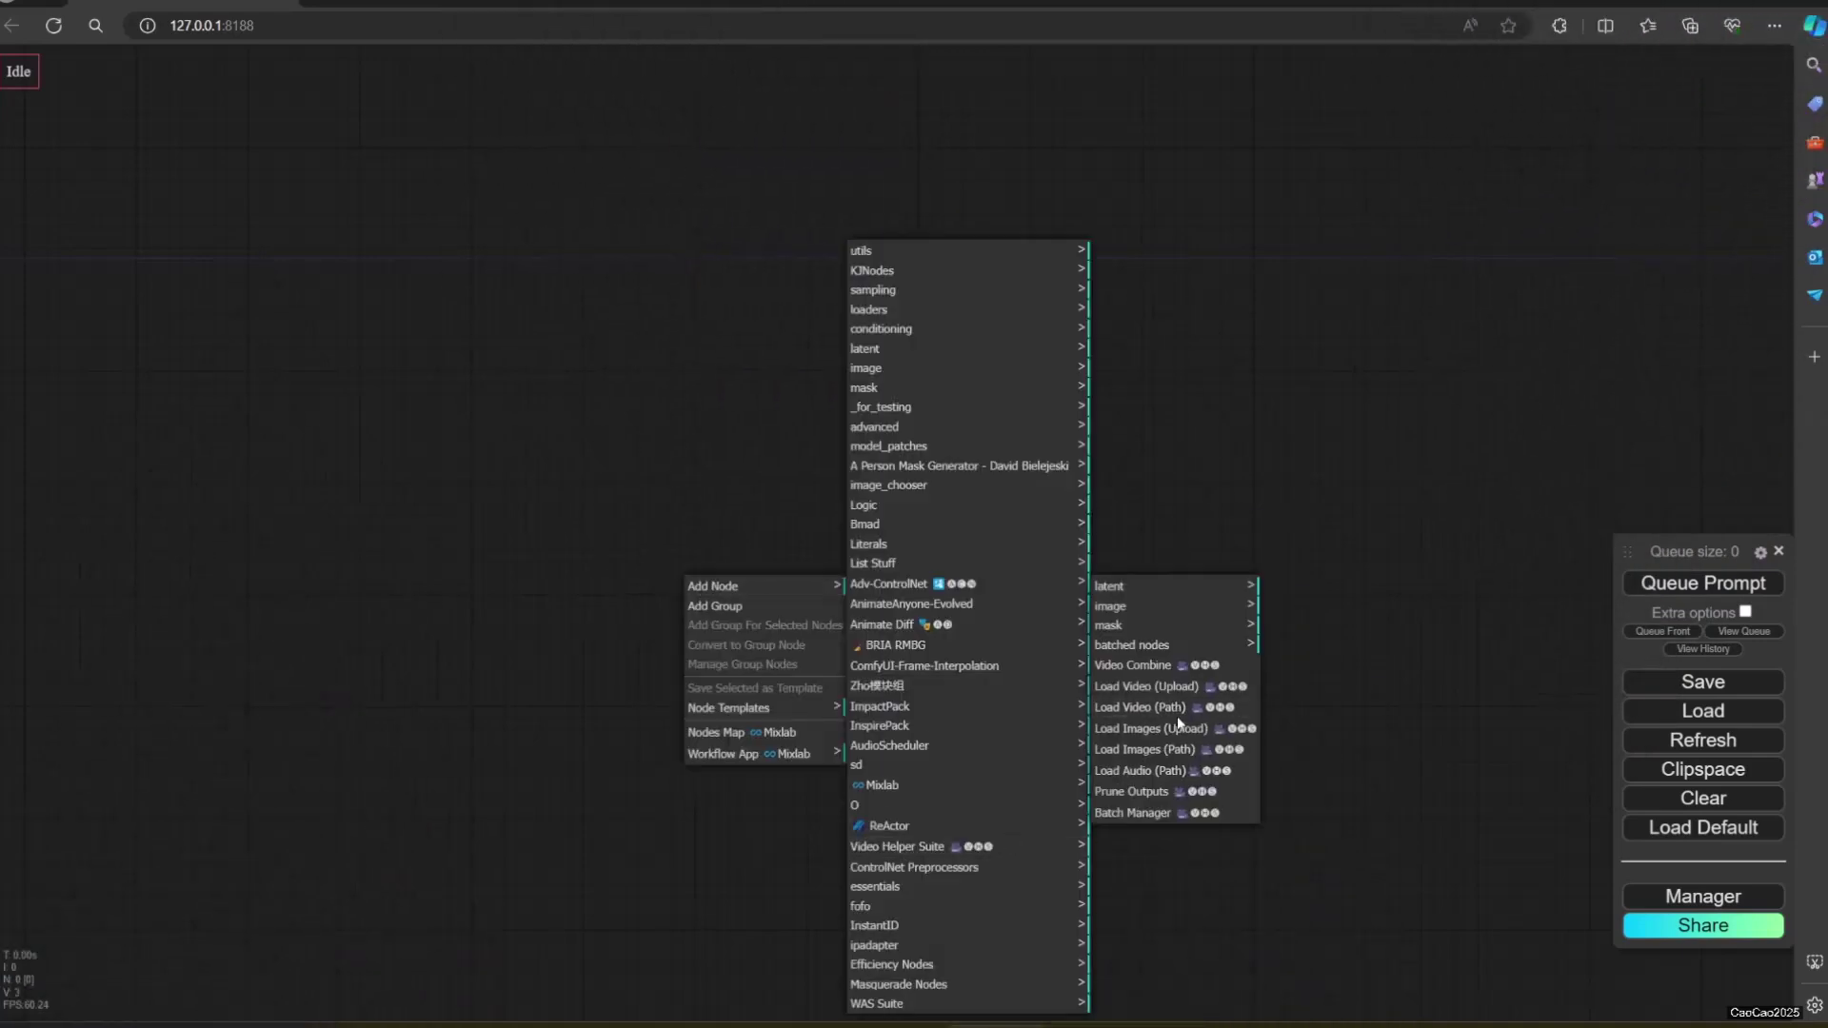
click(1173, 690)
drag(803, 578, 330, 285)
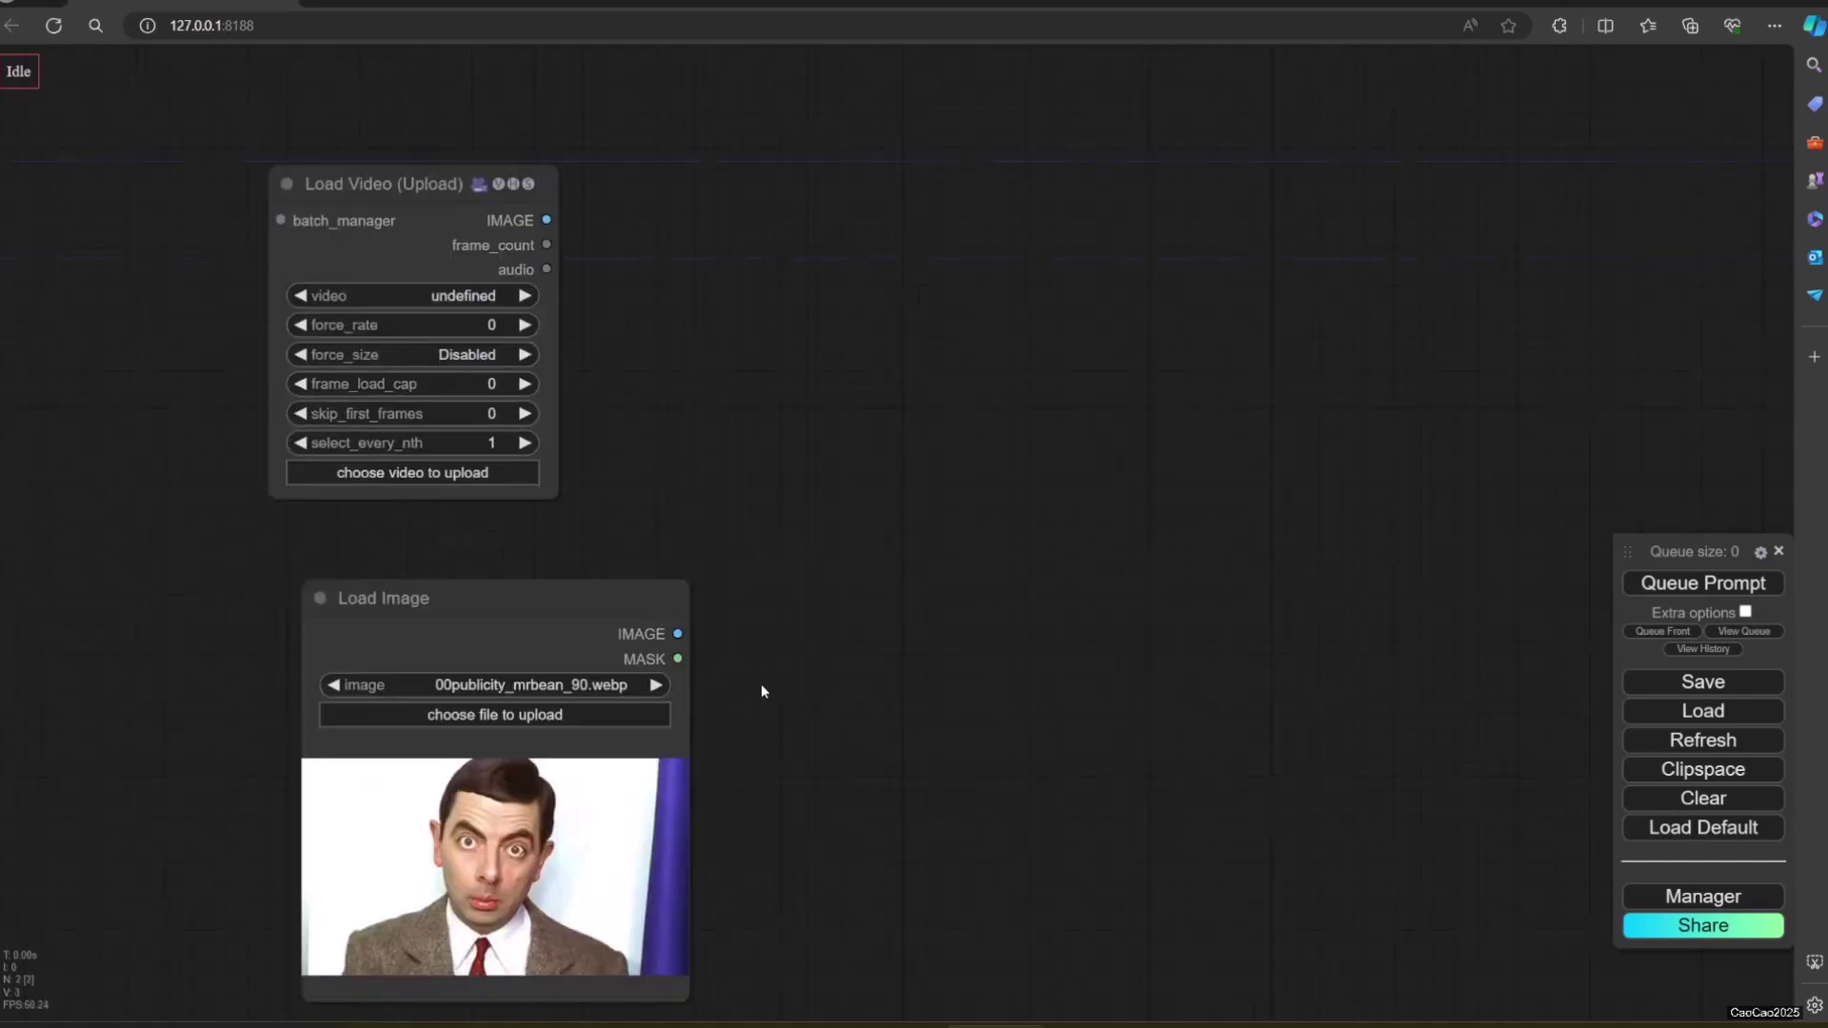
- Add a Load Image node and shift it and the Load Video node slightly left
double_click(761, 687)
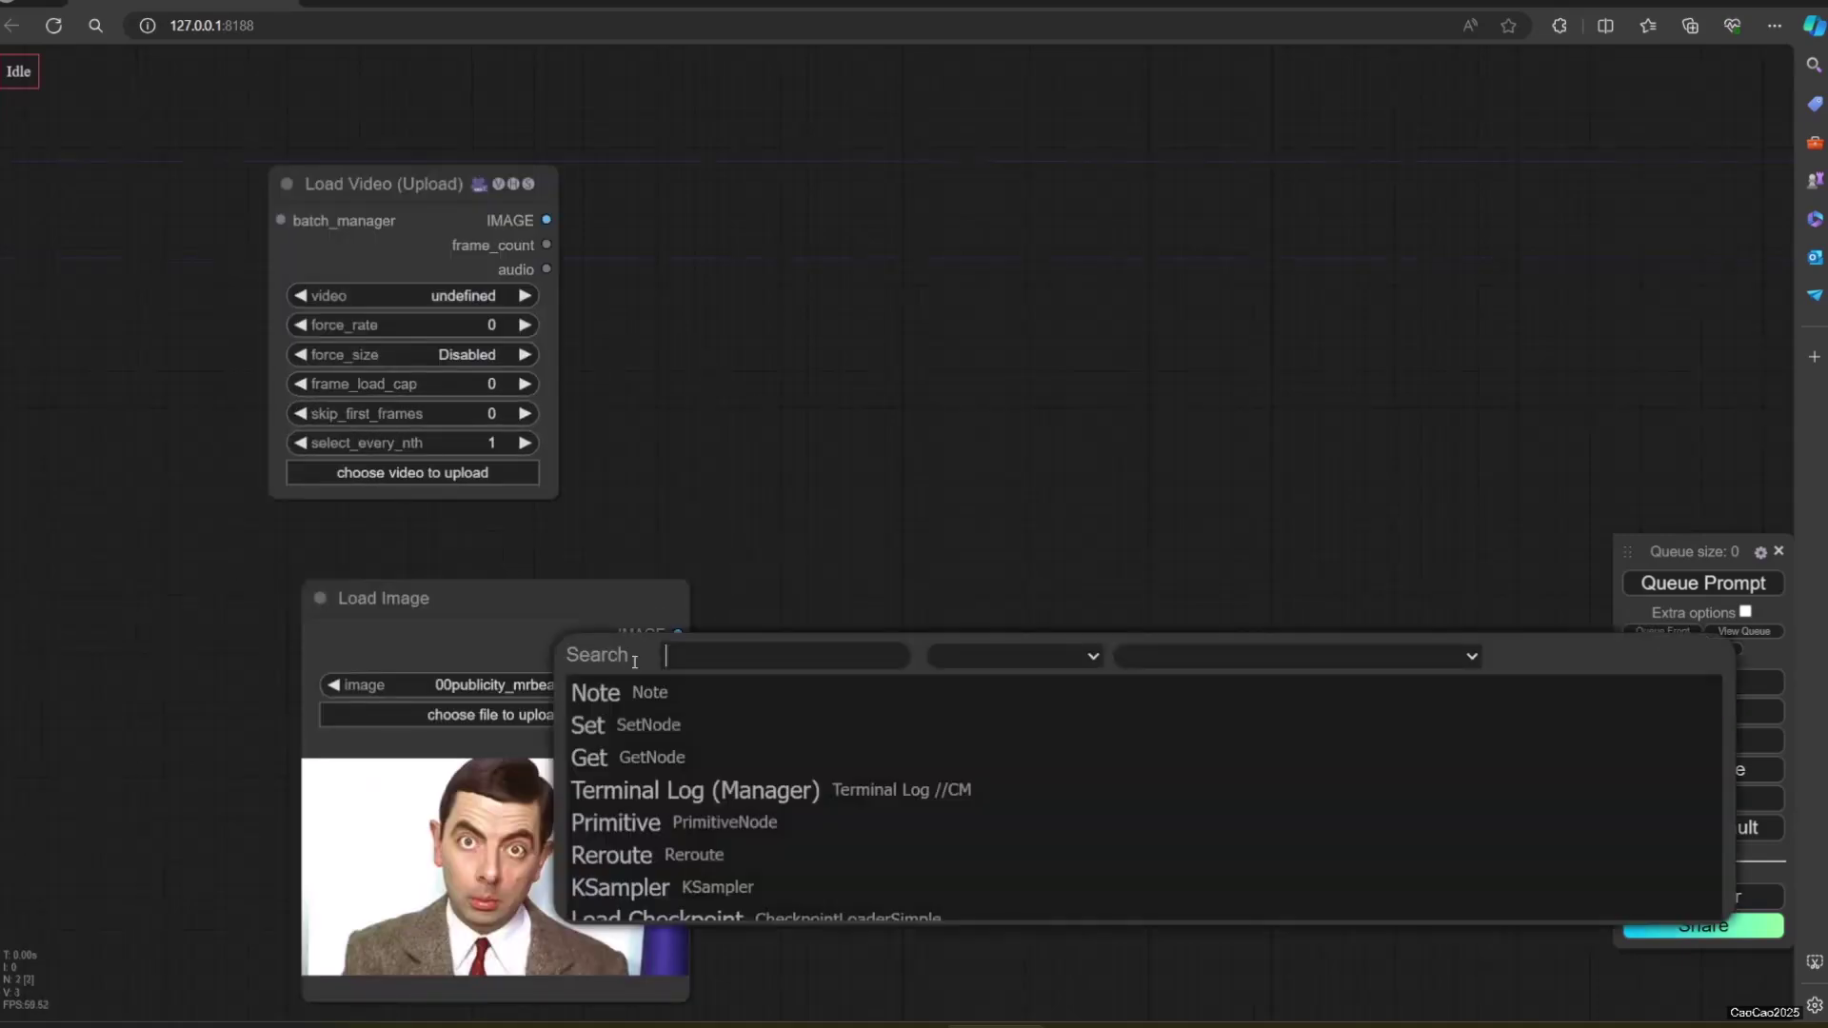
right_click(738, 564)
click(738, 562)
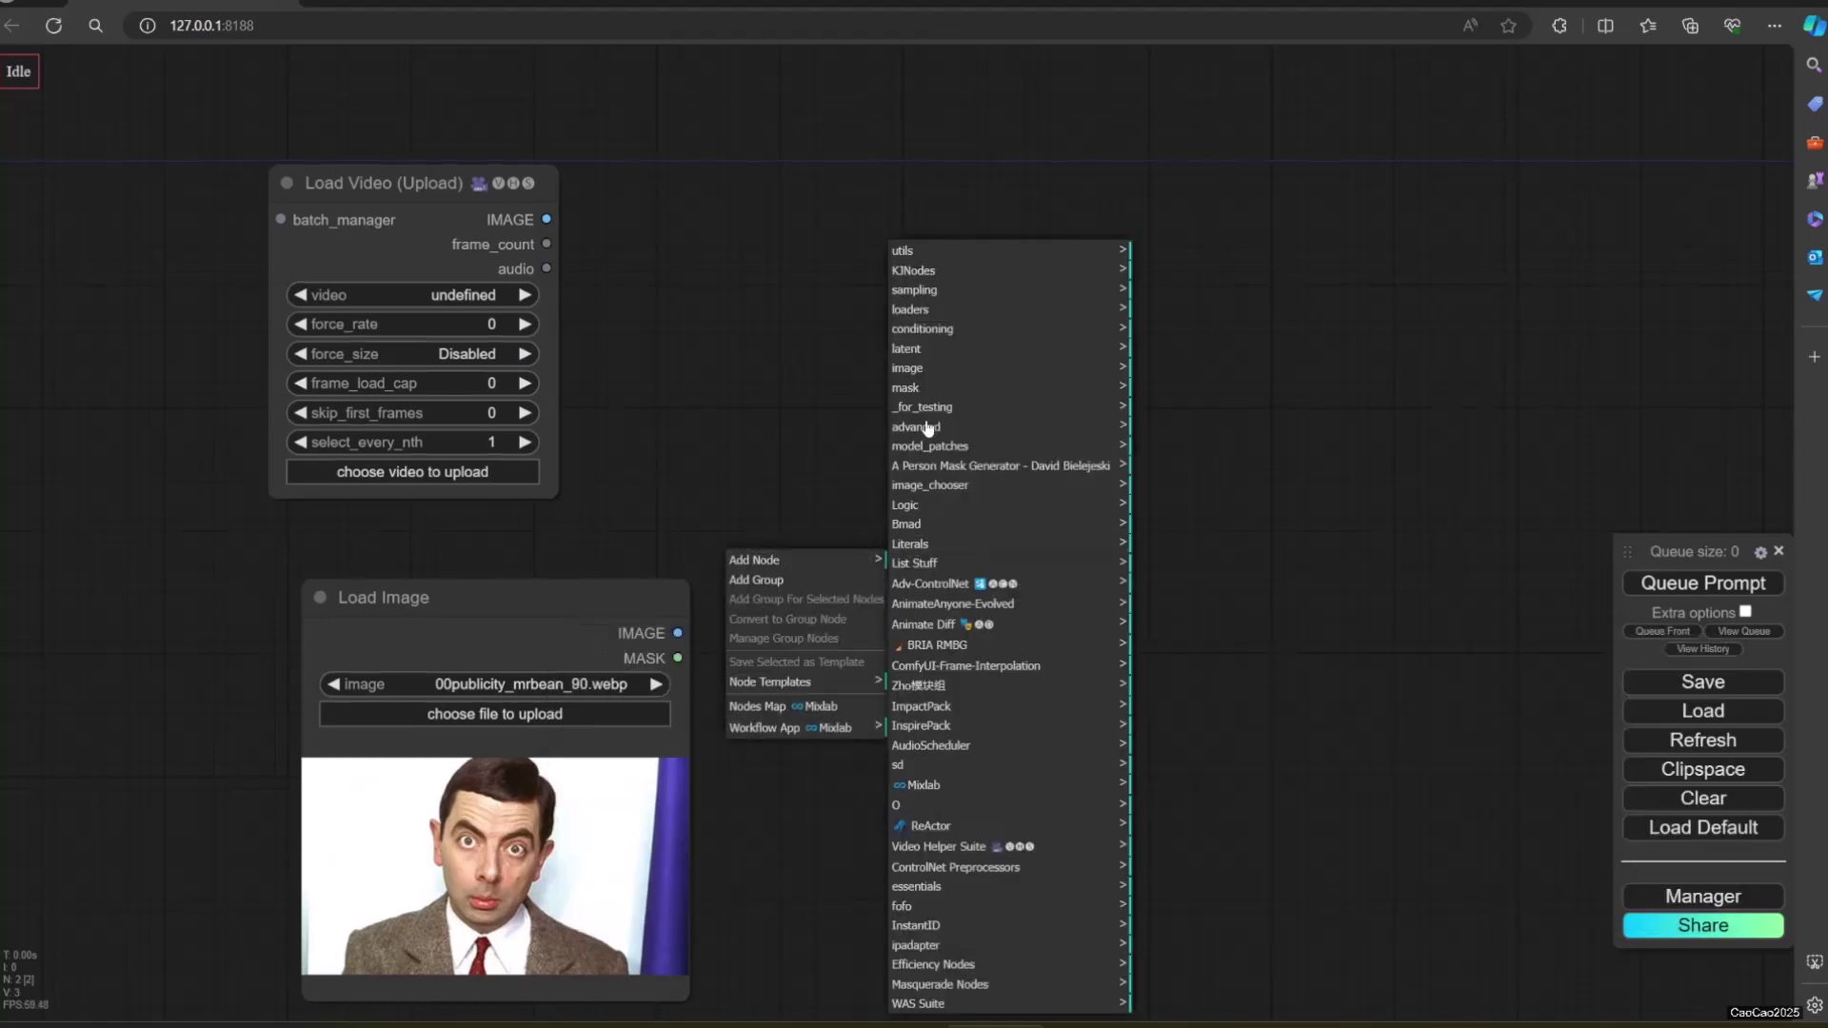
click(922, 371)
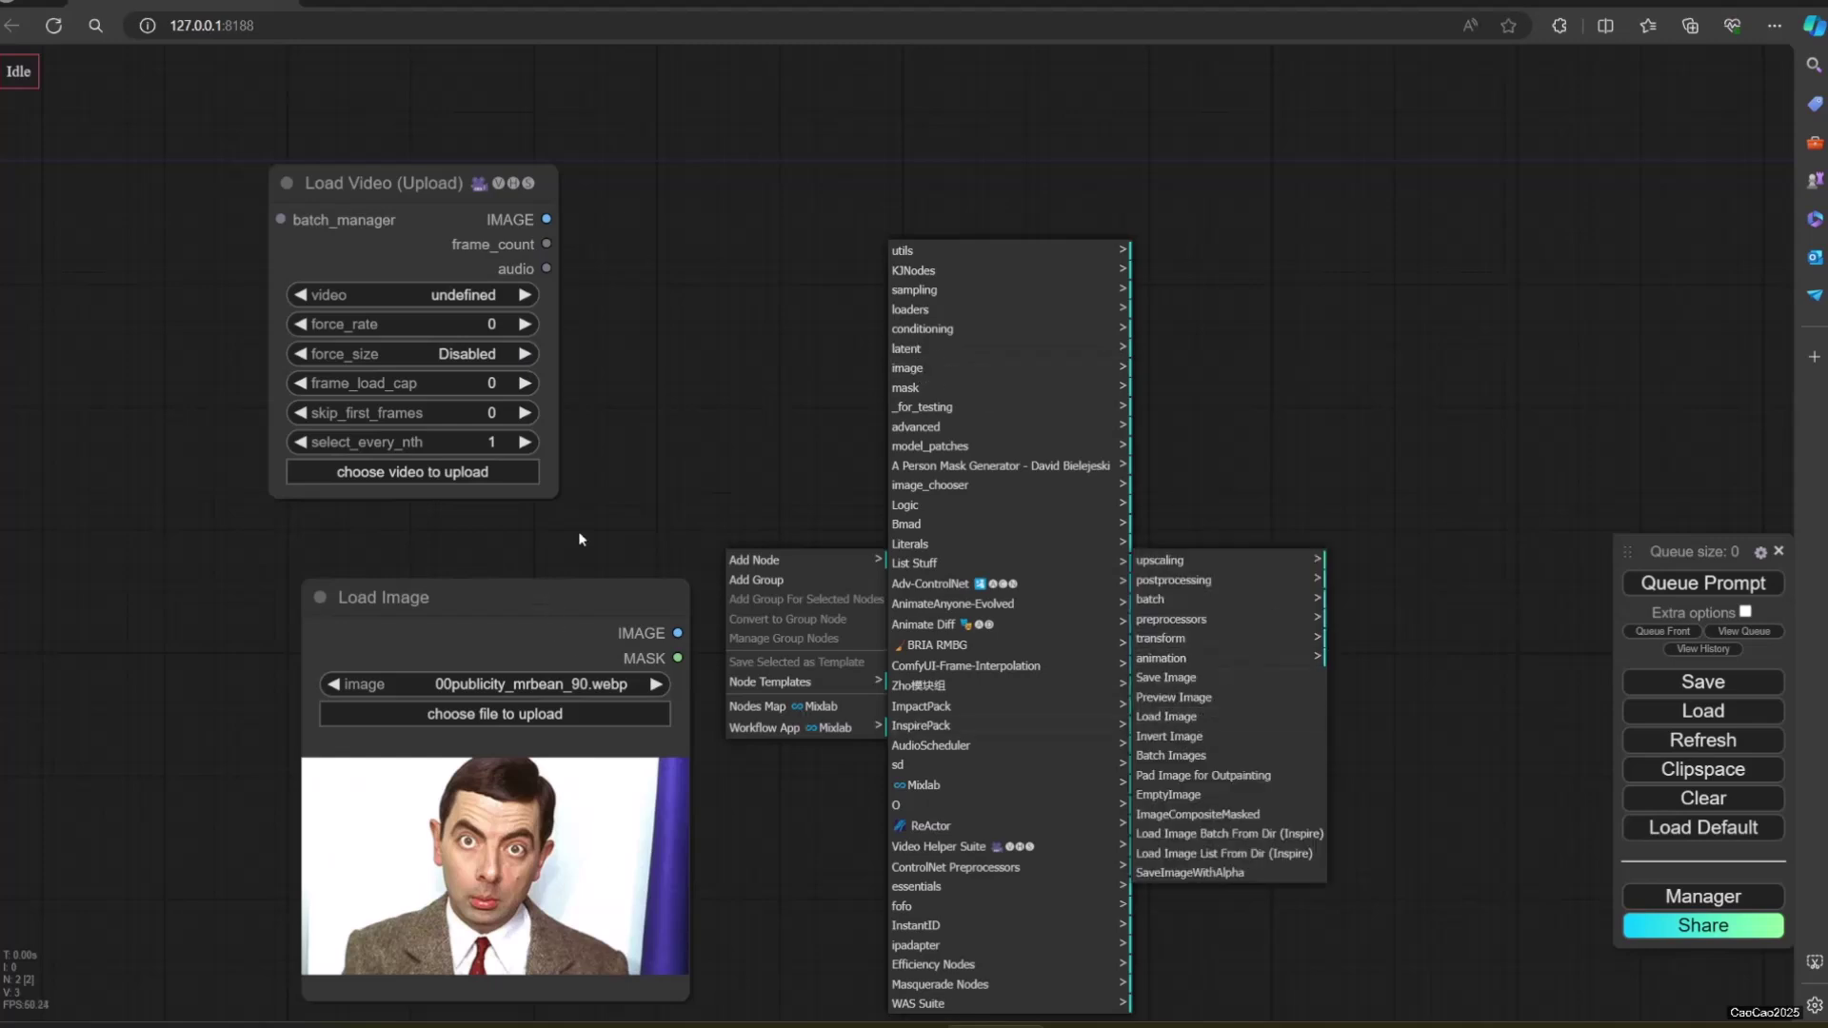
drag(501, 592, 436, 596)
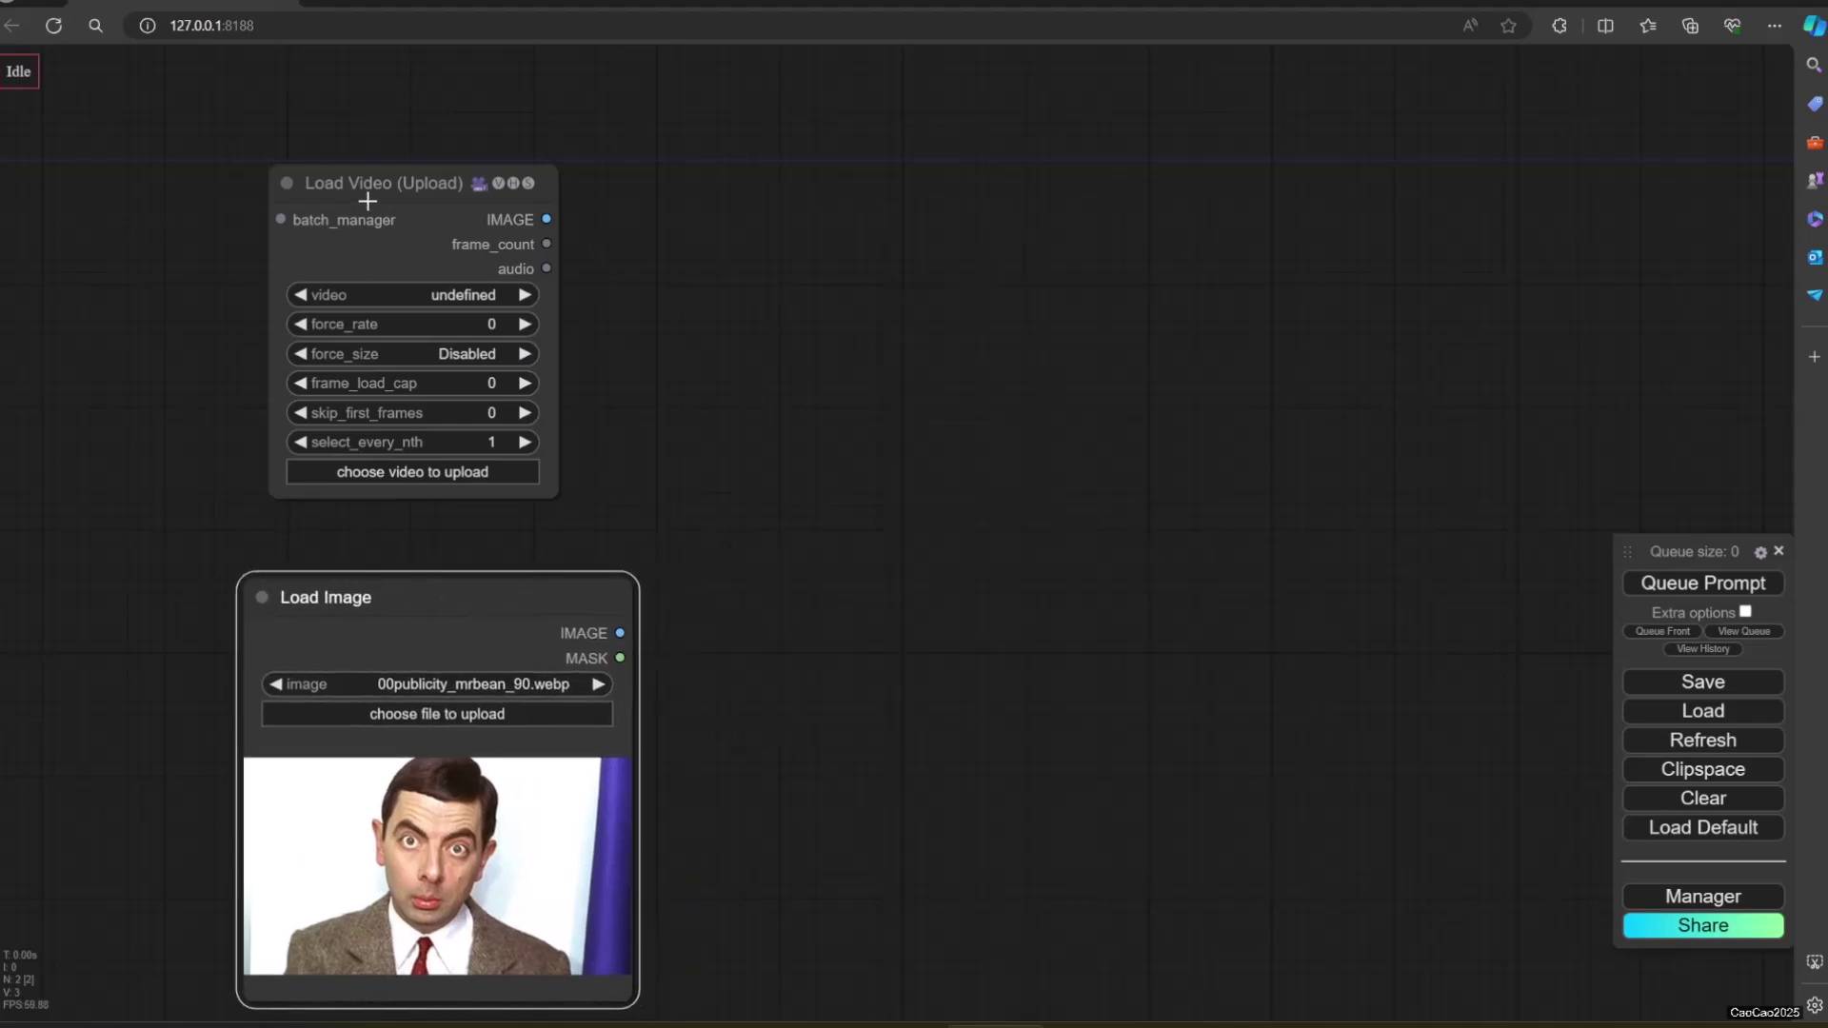
drag(368, 201, 321, 199)
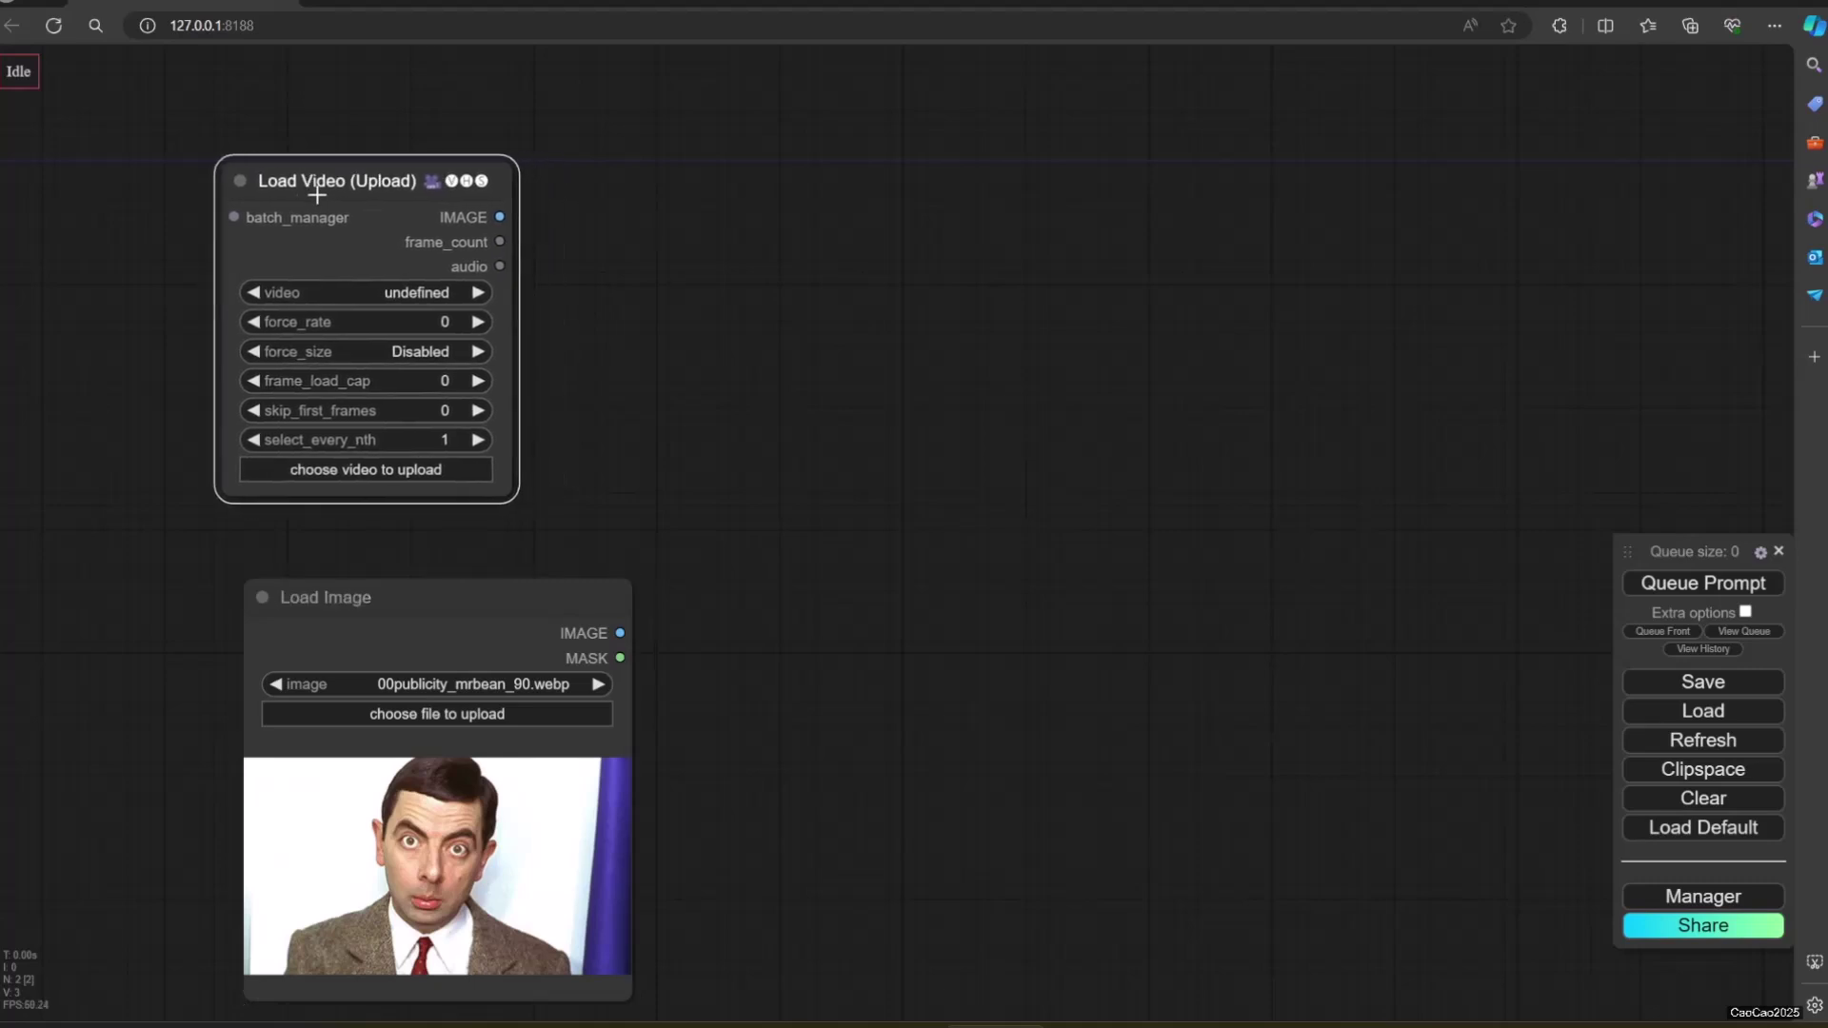
- Add a ReActor - Fast Face Swap node by searching 'react' and move it up-left
double_click(801, 332)
text(reac)
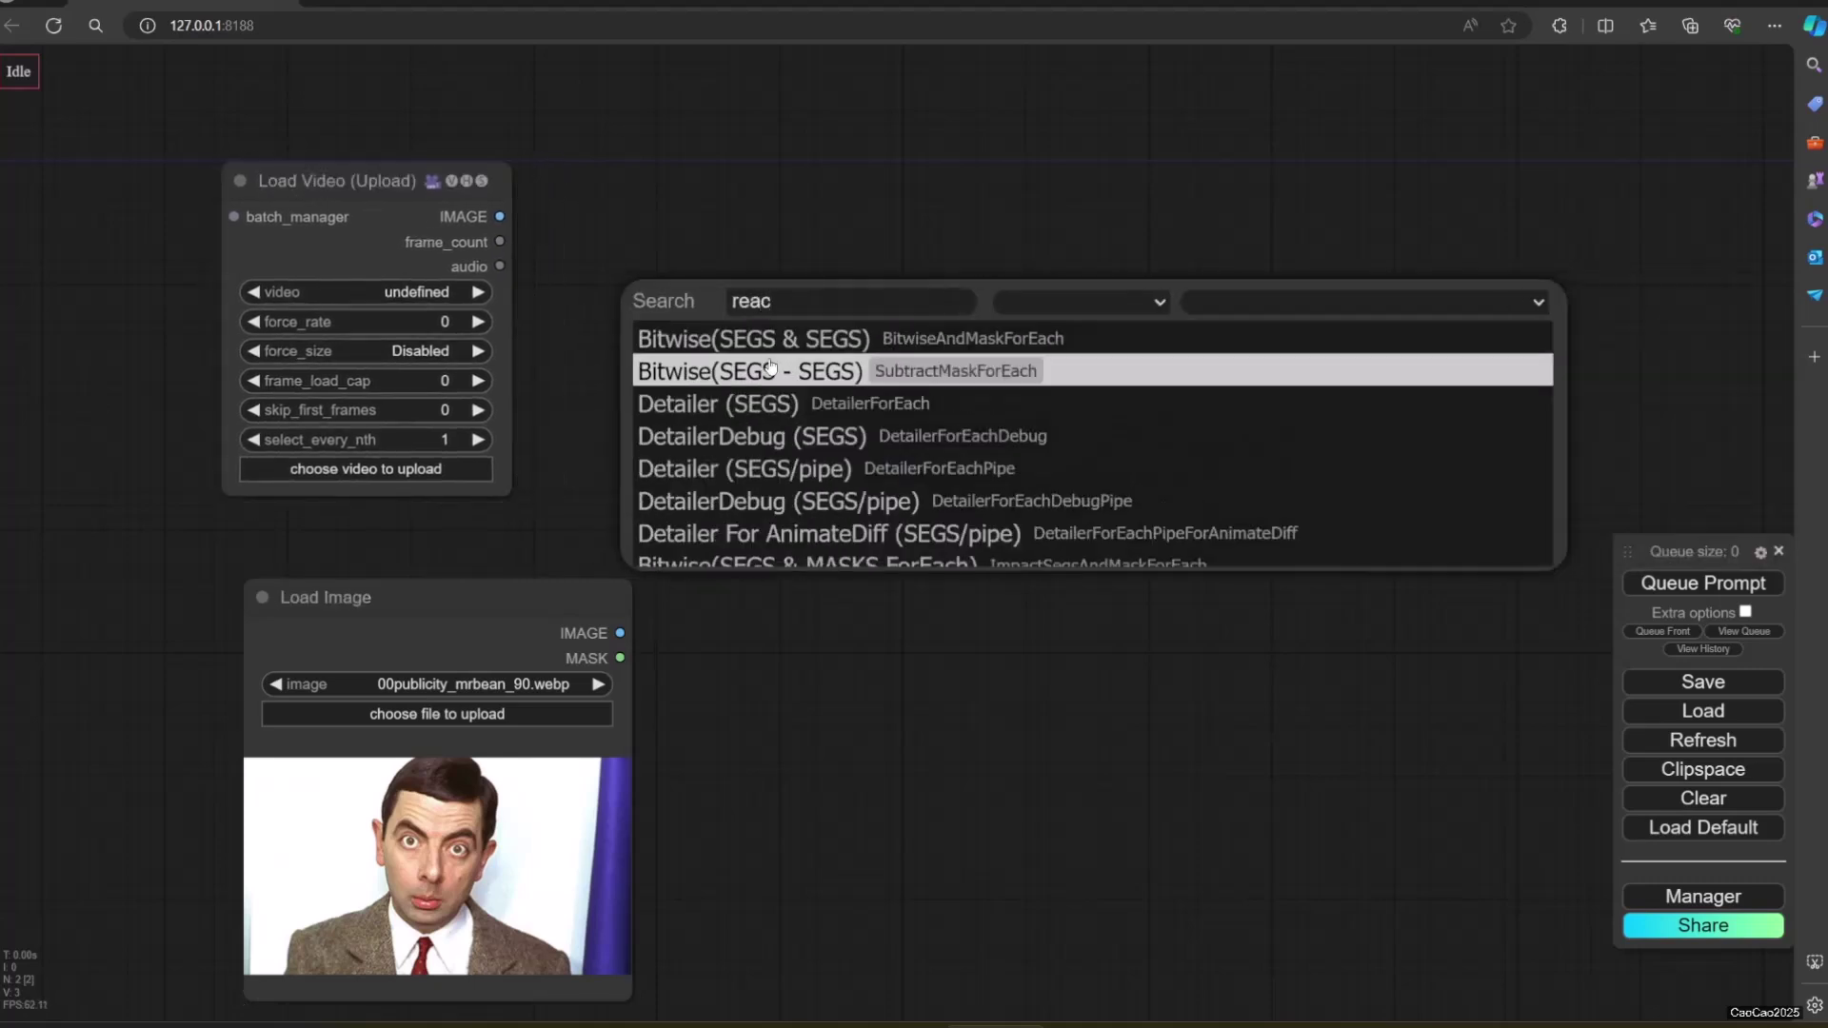
text(t)
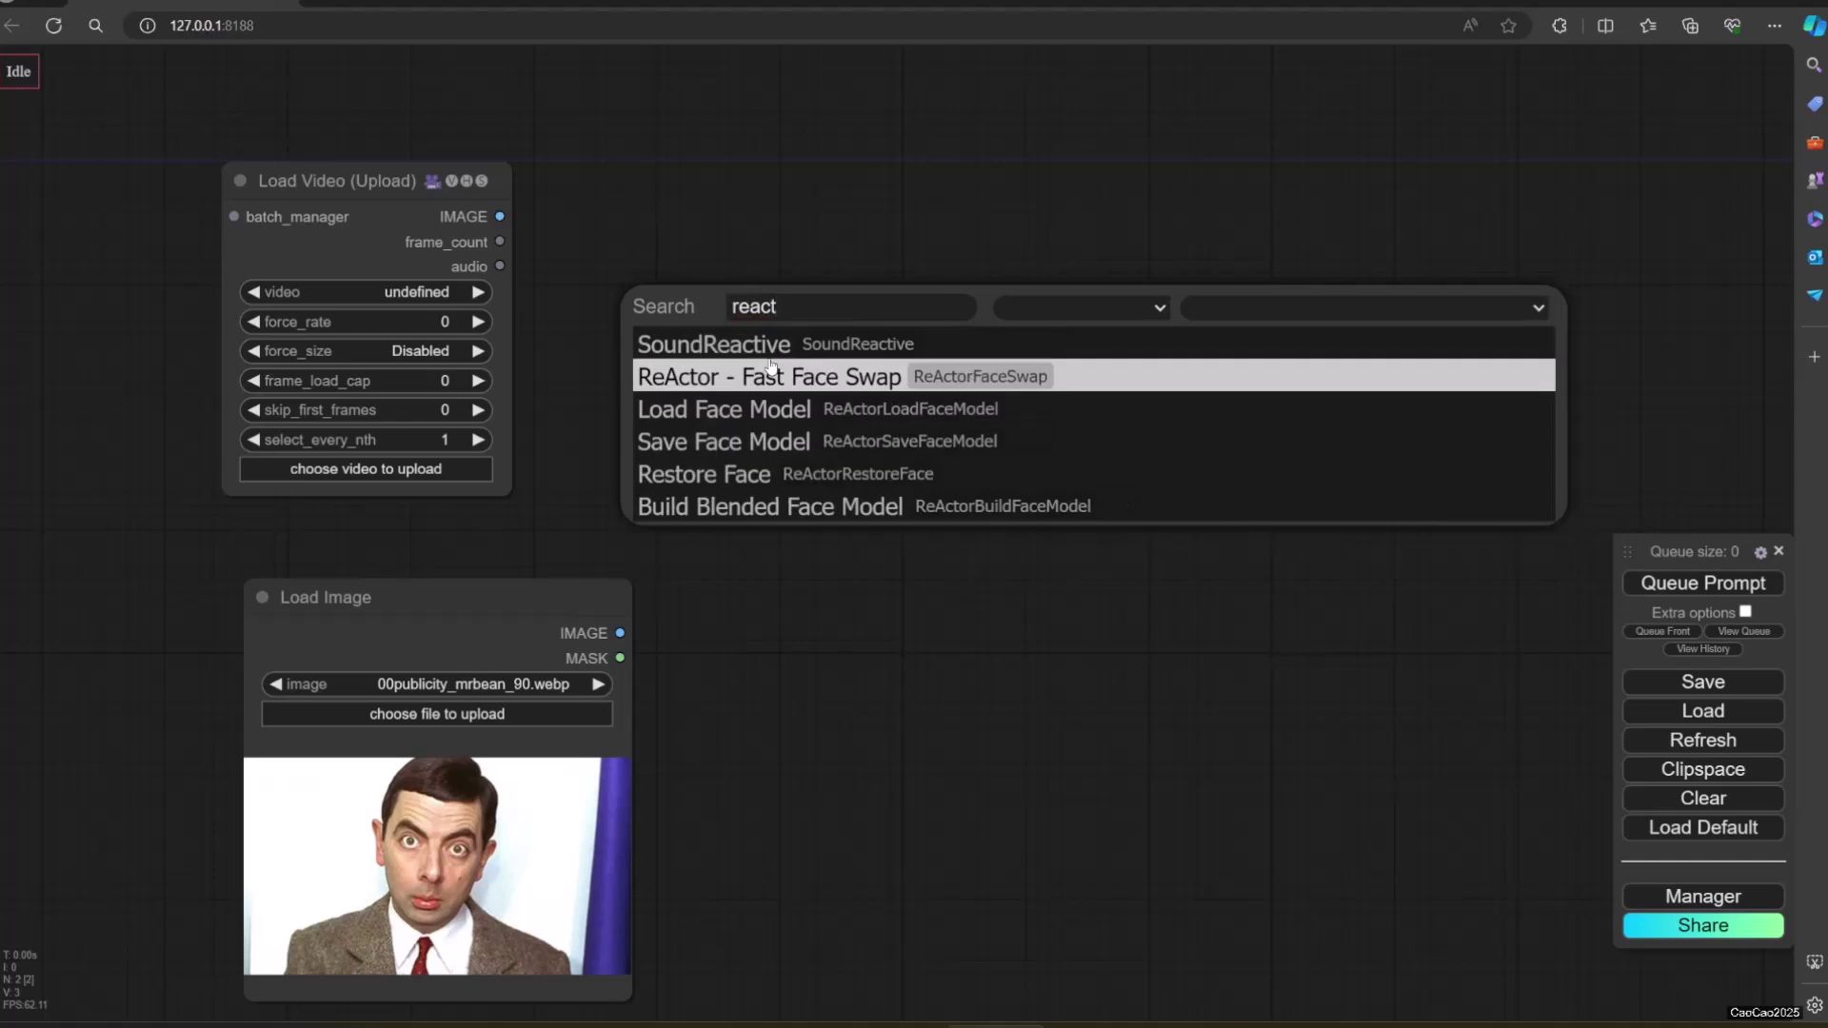
click(755, 379)
drag(856, 314, 834, 211)
- Add a Video Combine node from the Video Helper Suite category
double_click(1315, 202)
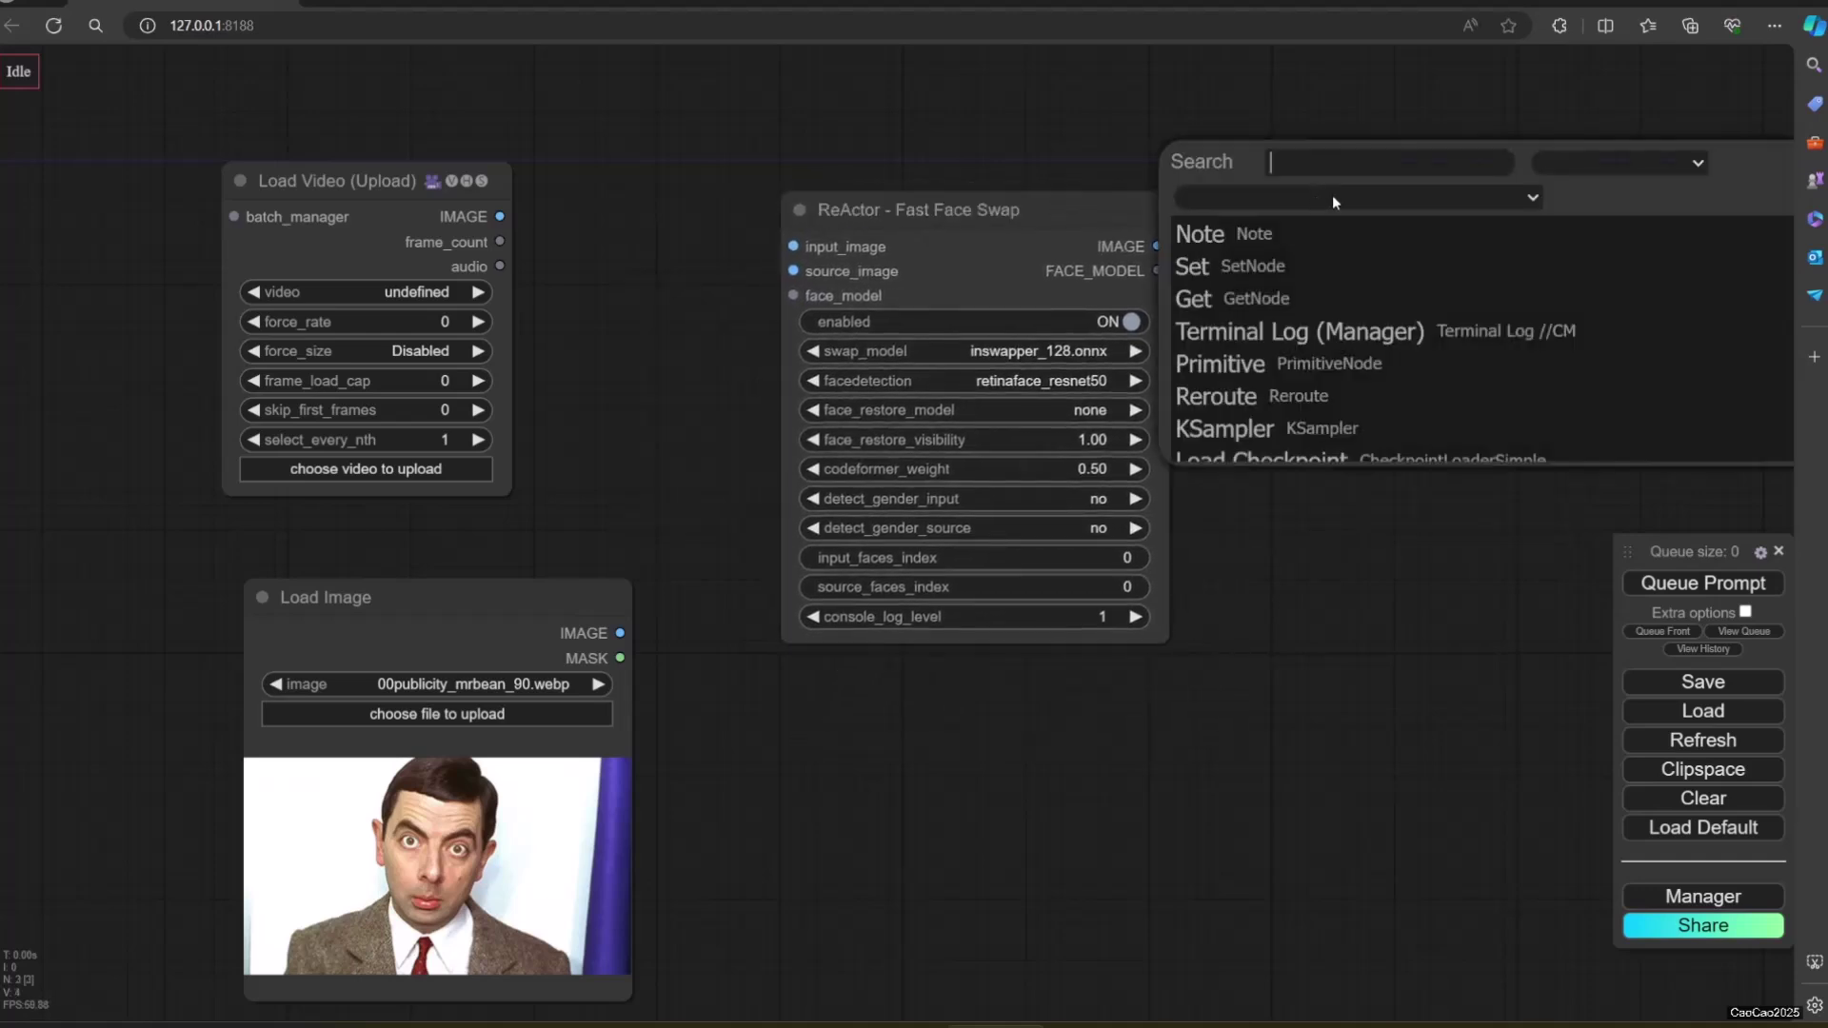
text(com)
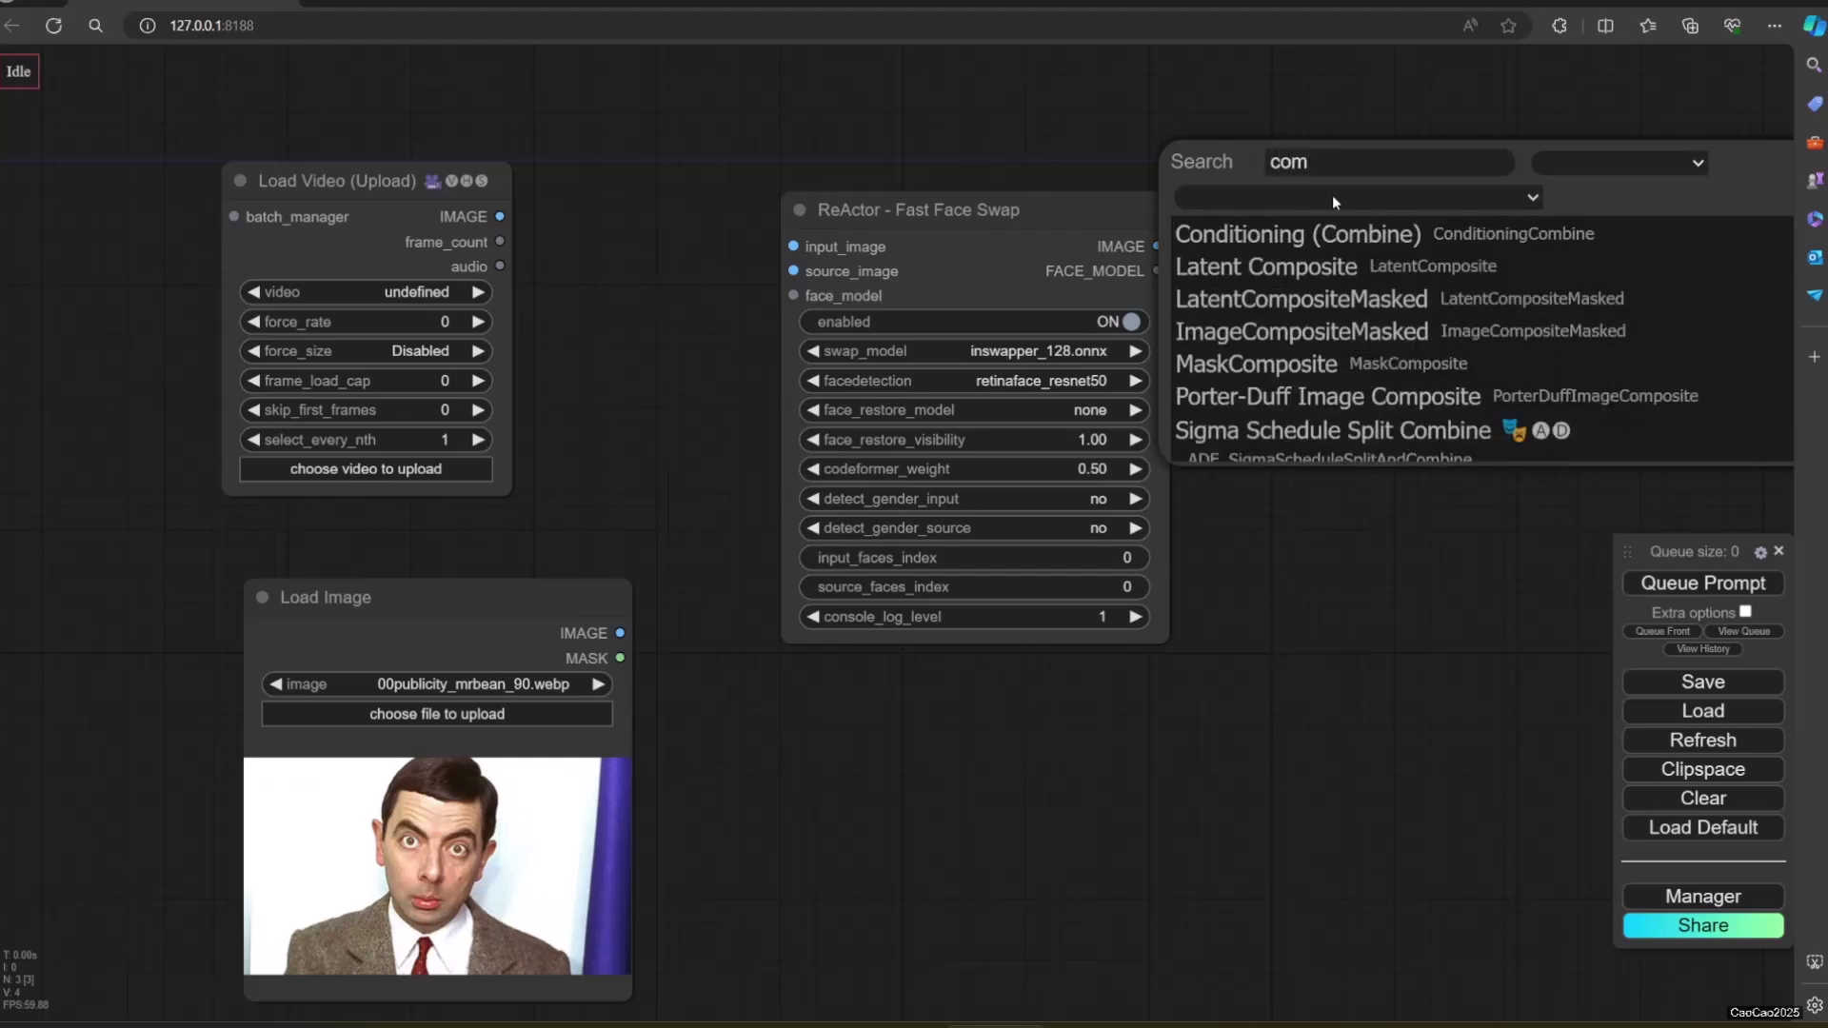
right_click(1334, 196)
click(1343, 195)
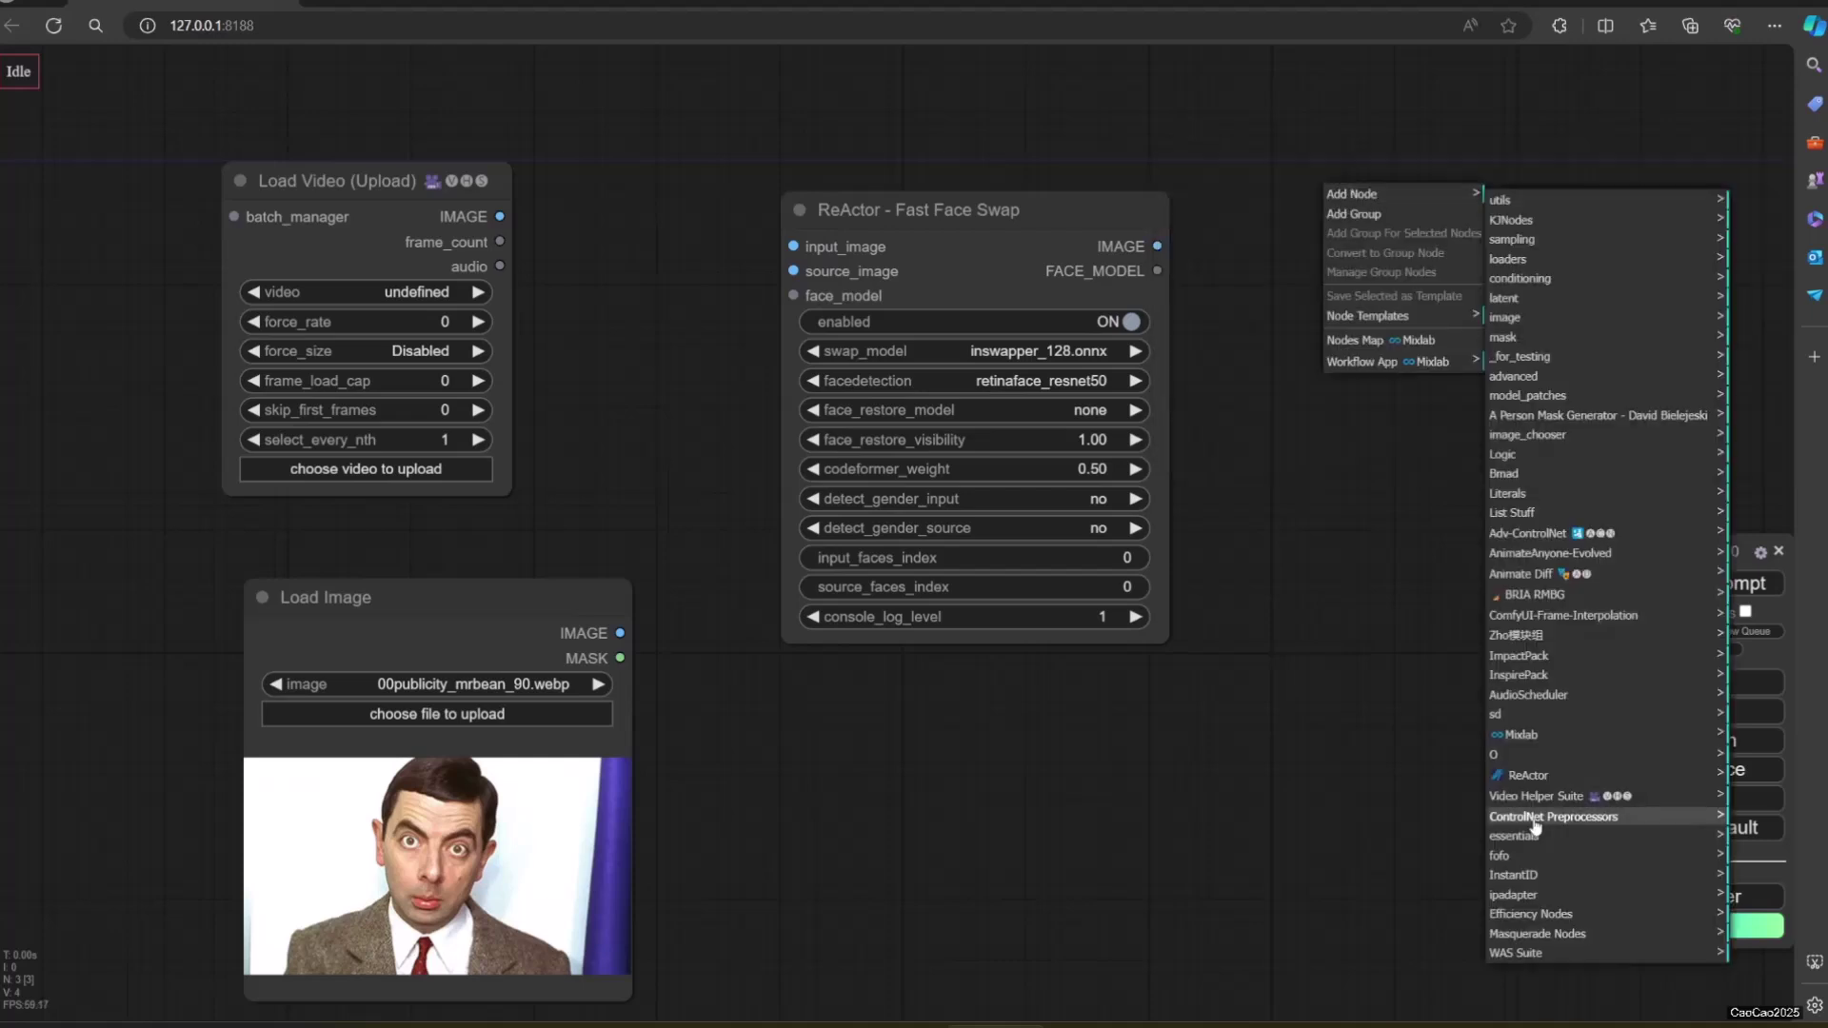
click(1535, 796)
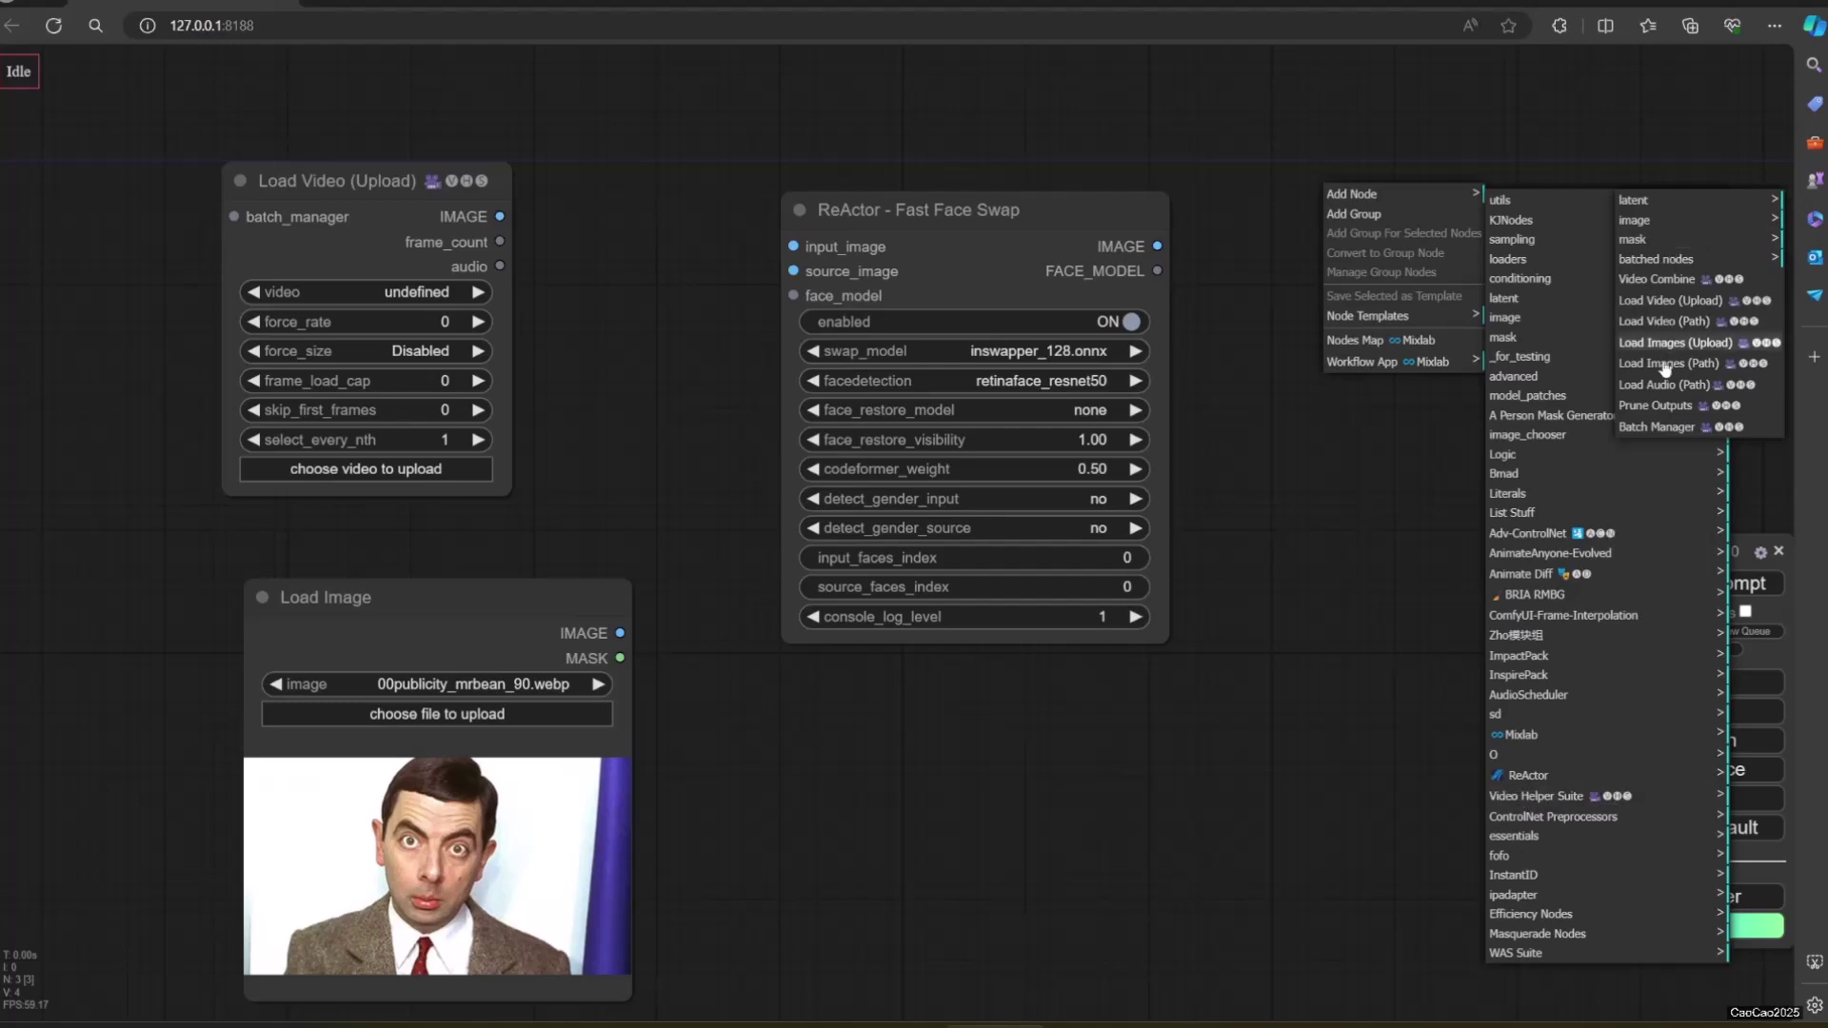
click(1662, 280)
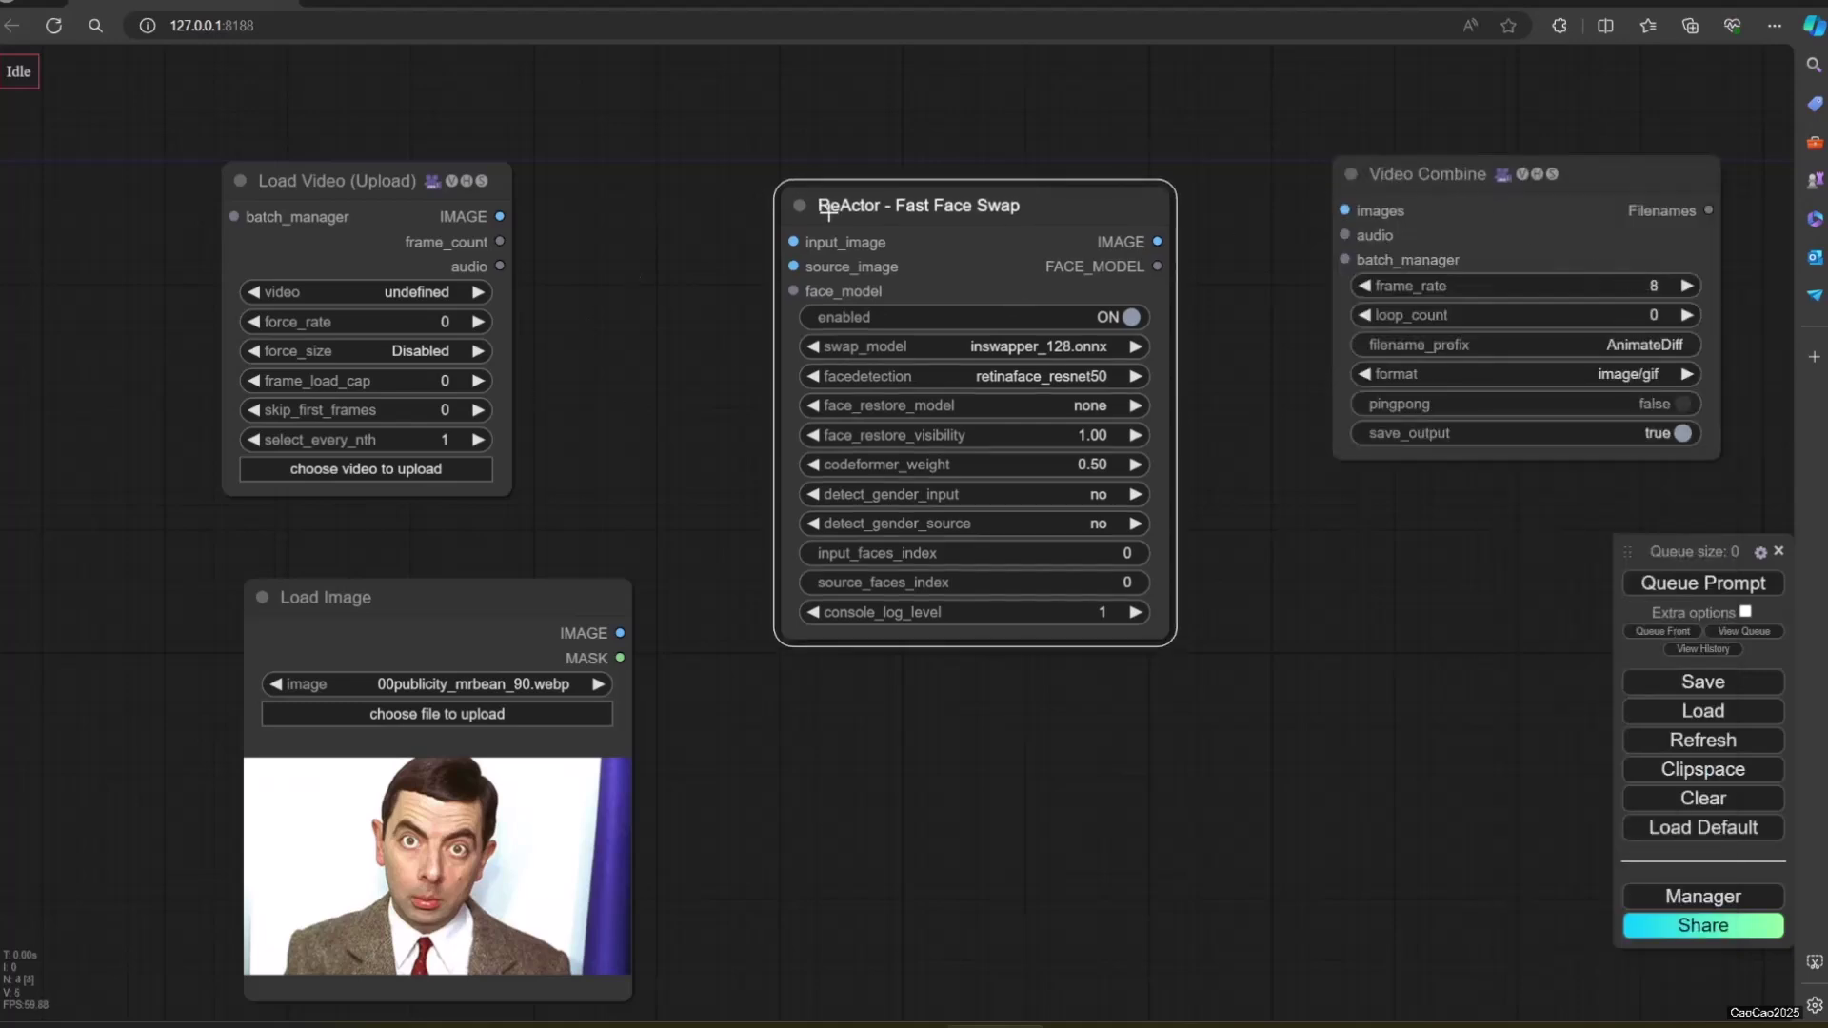
- Drag the ReActor - Fast Face Swap node up and to the left
drag(806, 202, 745, 176)
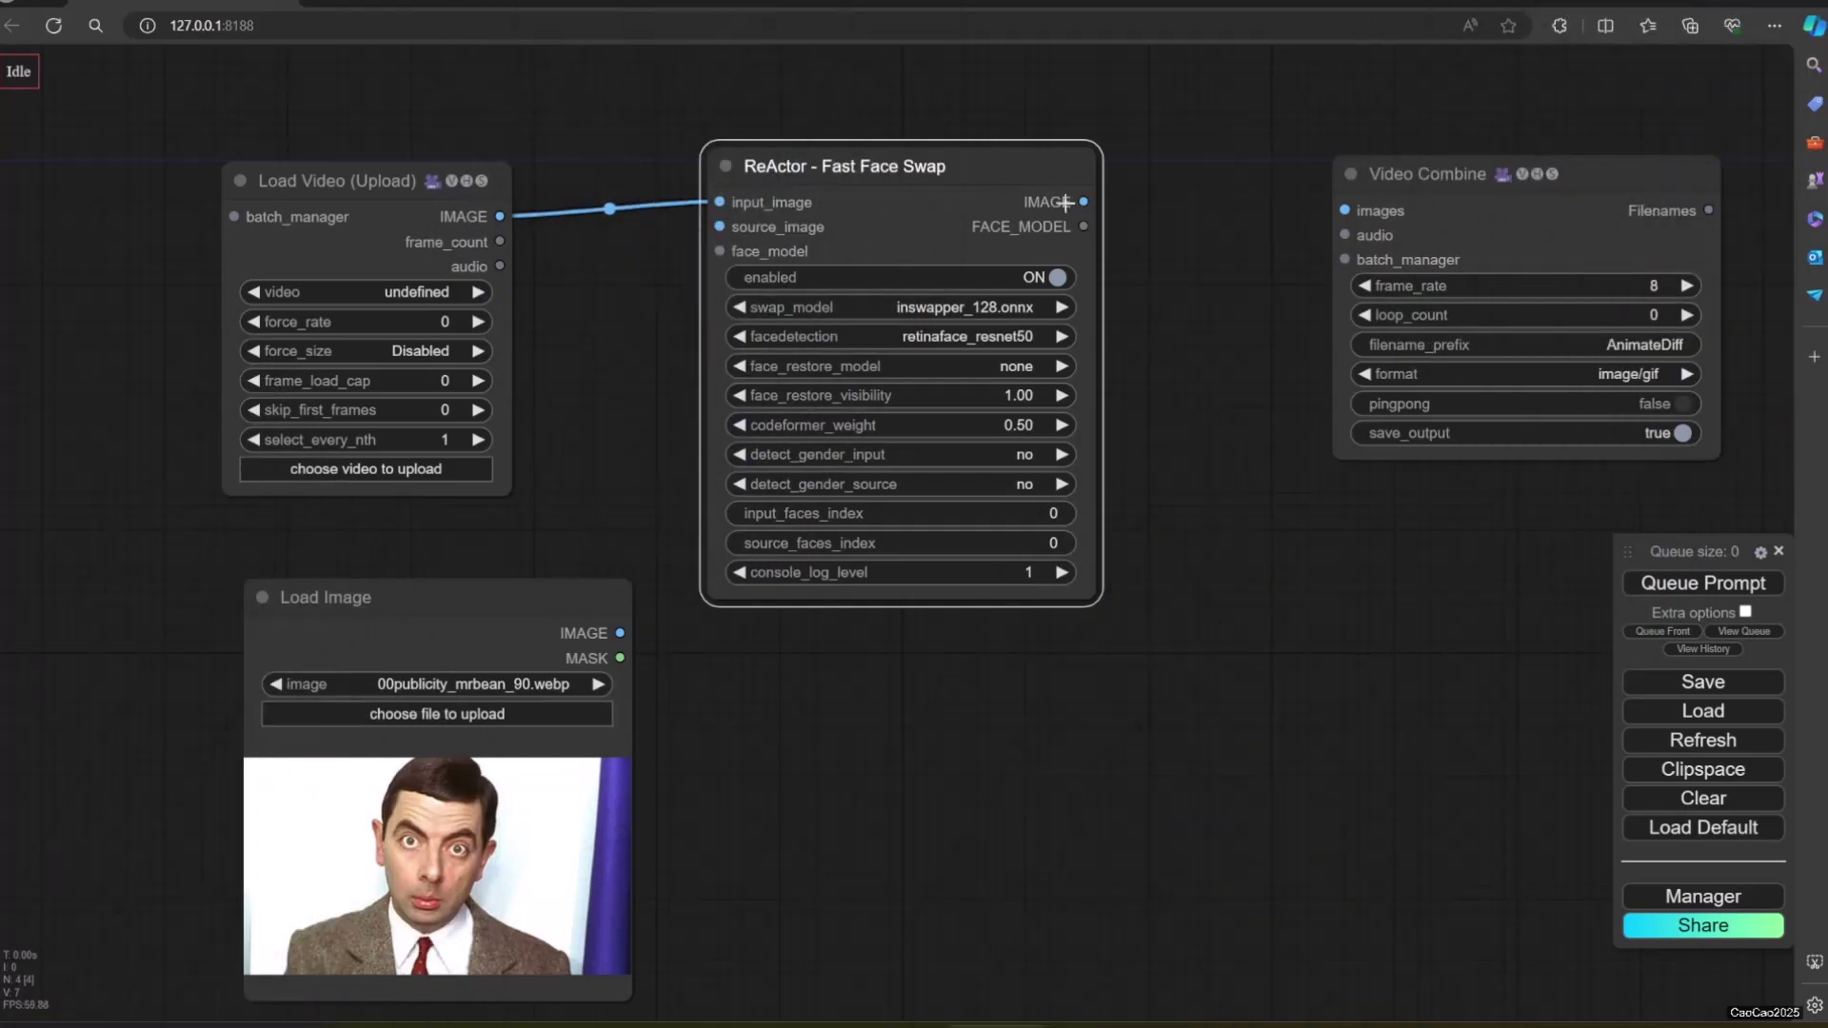
- Wire face-swap output to Video Combine, Mr Bean image to source_image, audio across; load the woman's mp4
drag(1083, 202, 1344, 211)
drag(621, 633, 720, 226)
drag(505, 267, 1346, 235)
drag(872, 161, 986, 458)
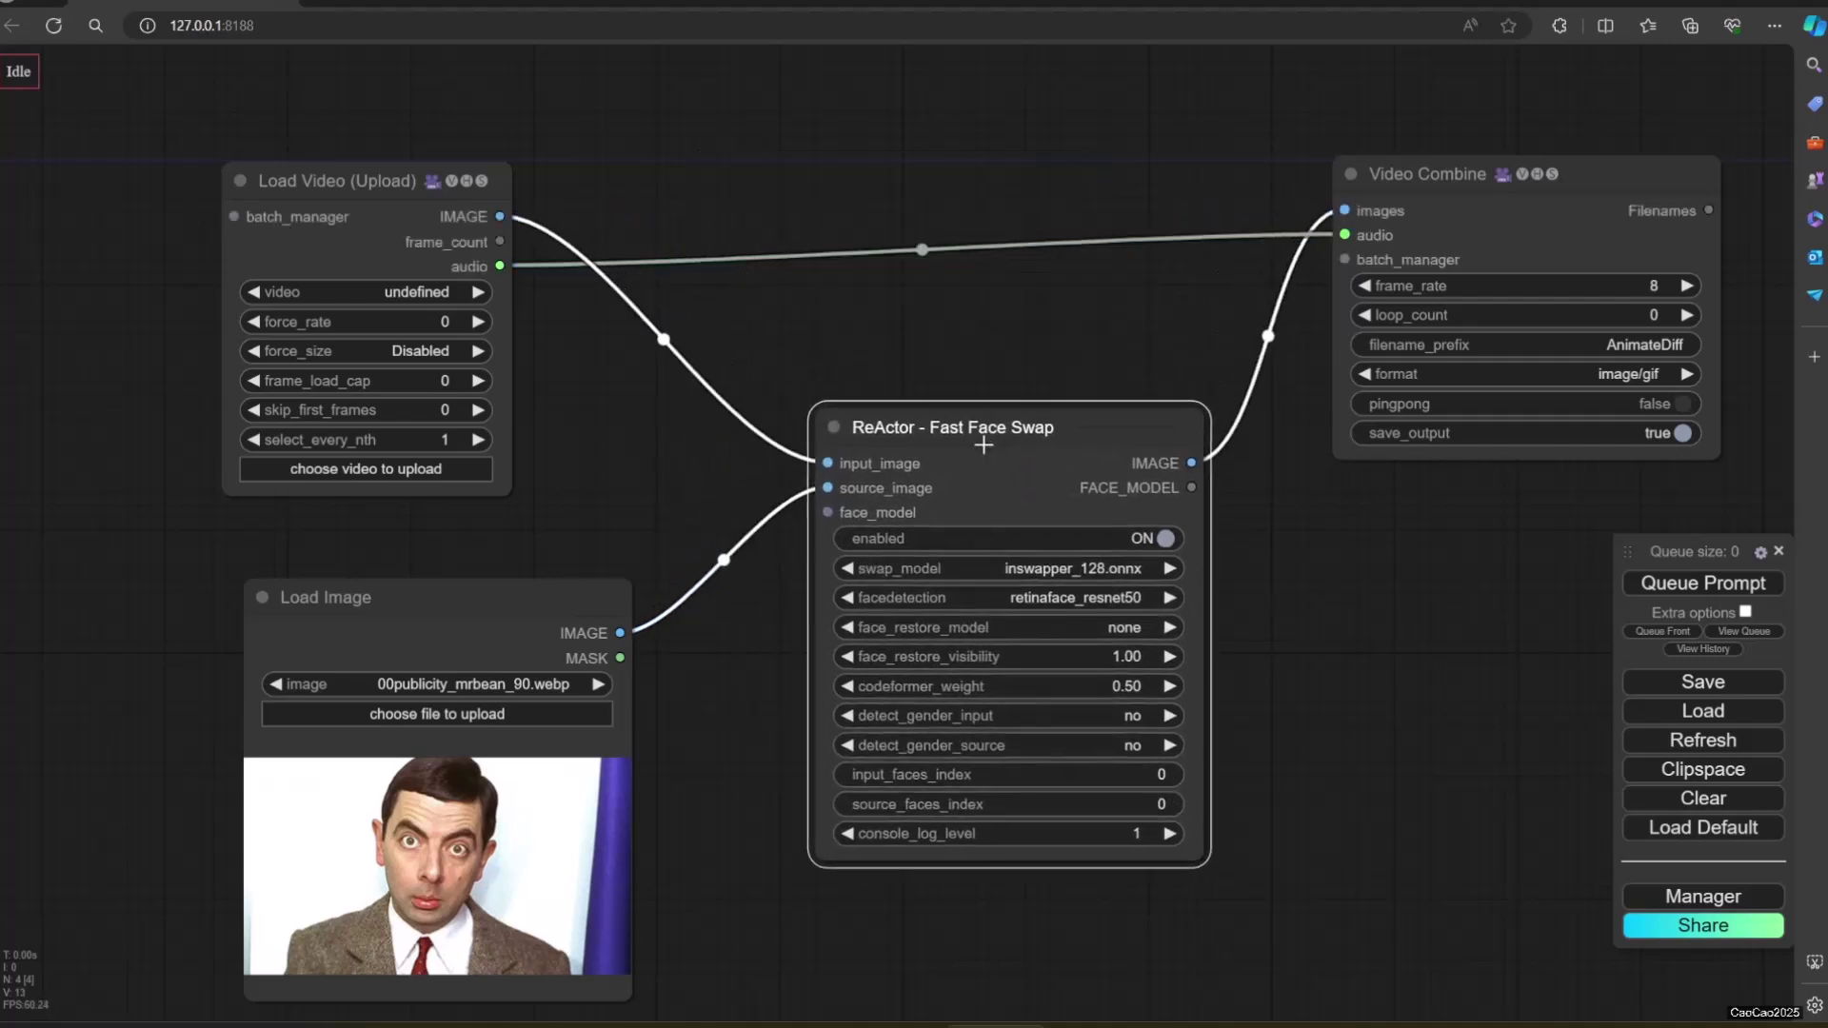
drag(536, 431, 888, 440)
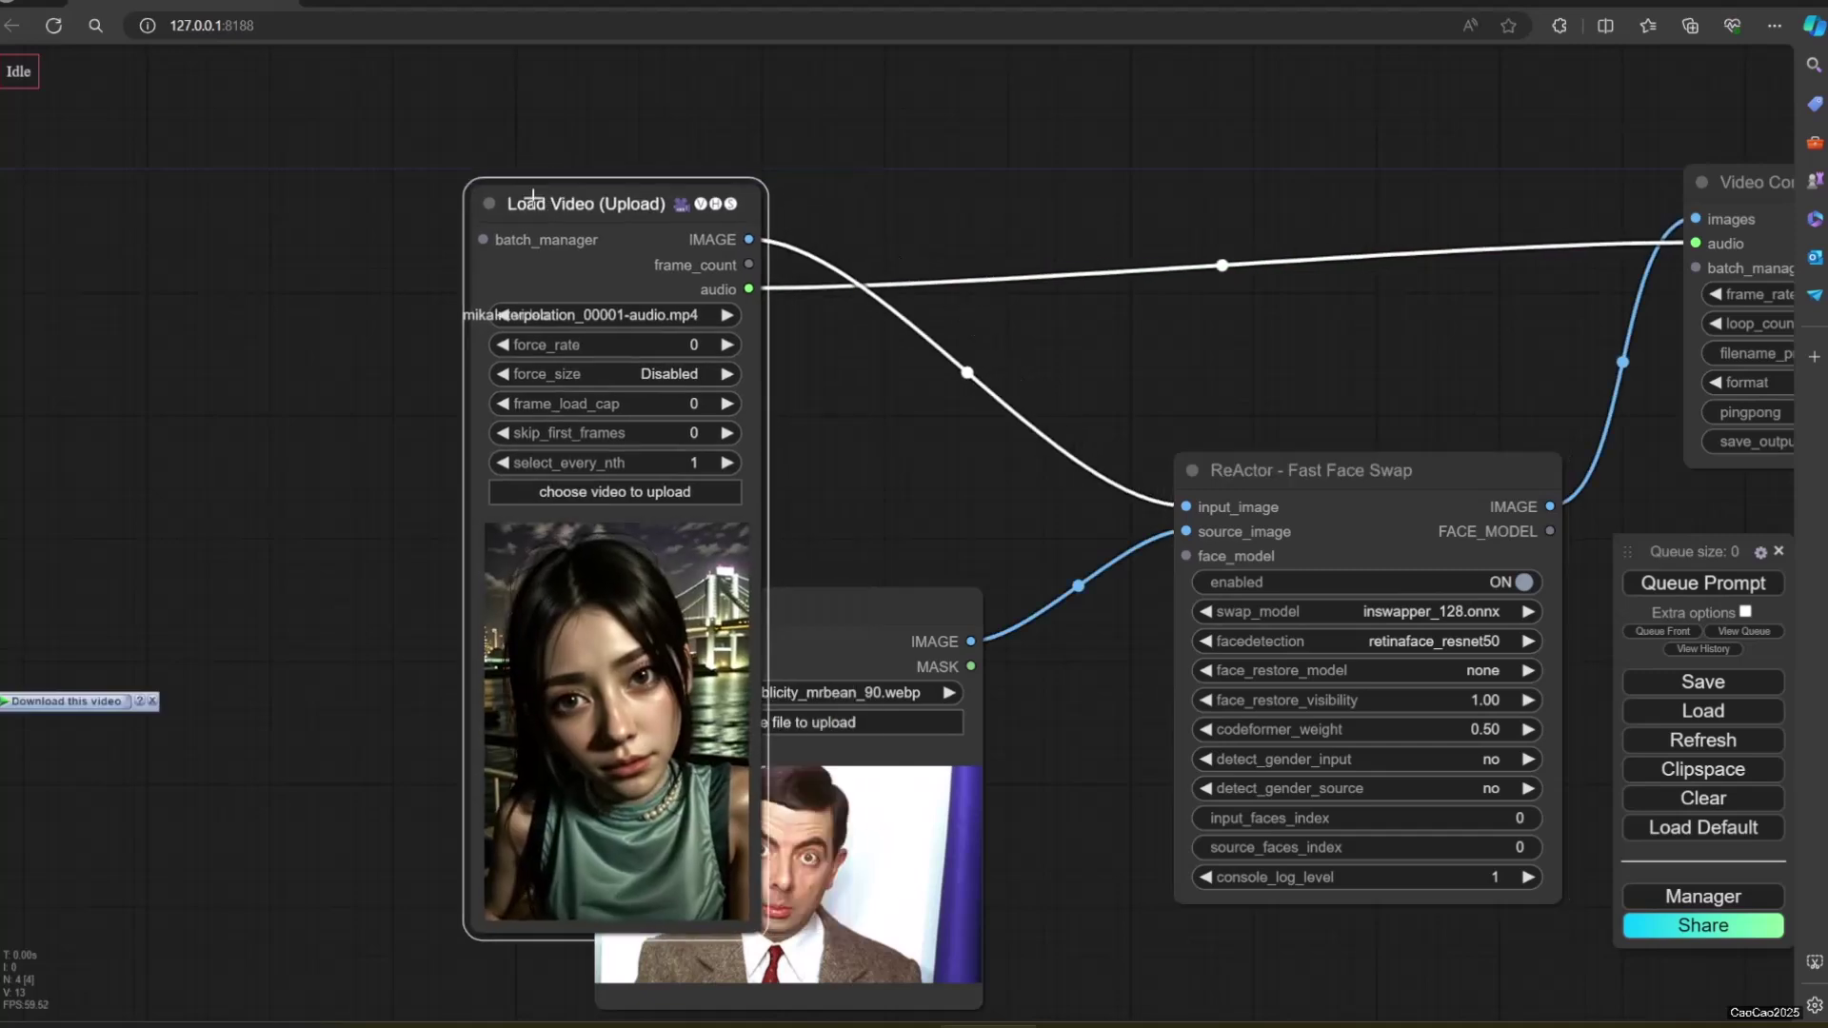
drag(763, 716, 539, 593)
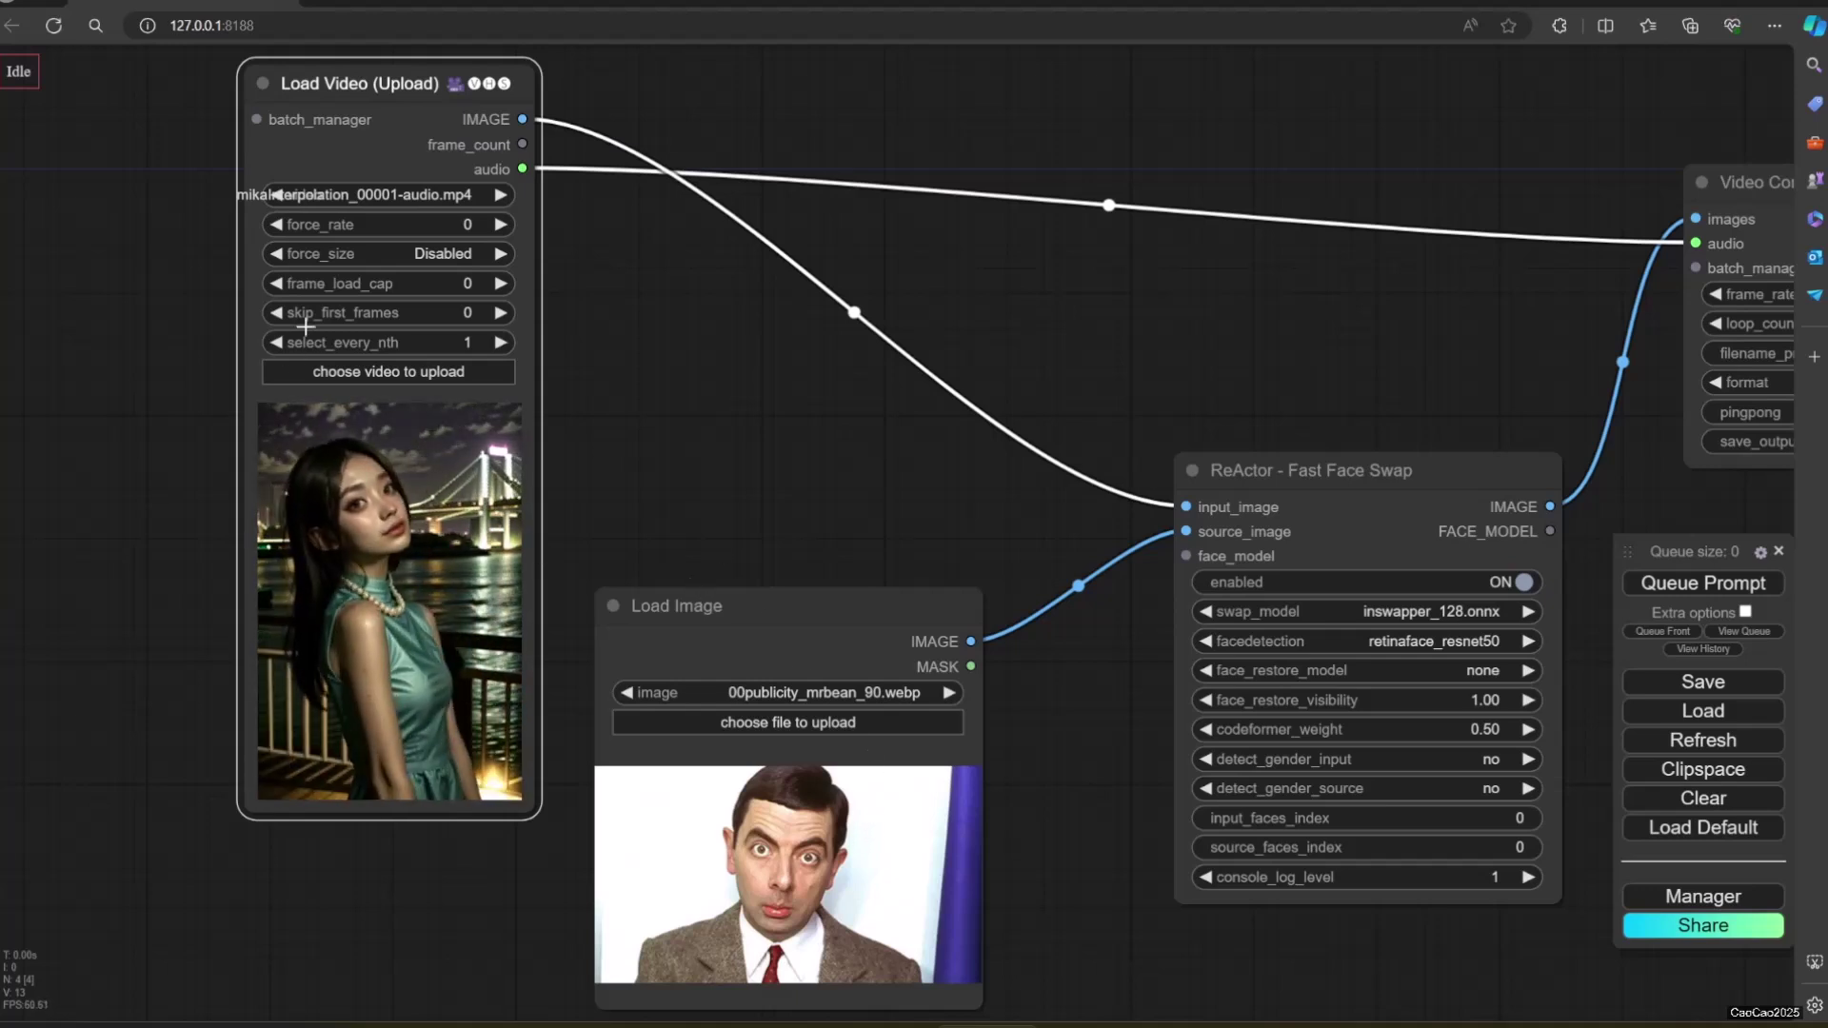
- Set Load Video's frame_load_cap to 30 and select_every_nth to 2
click(418, 284)
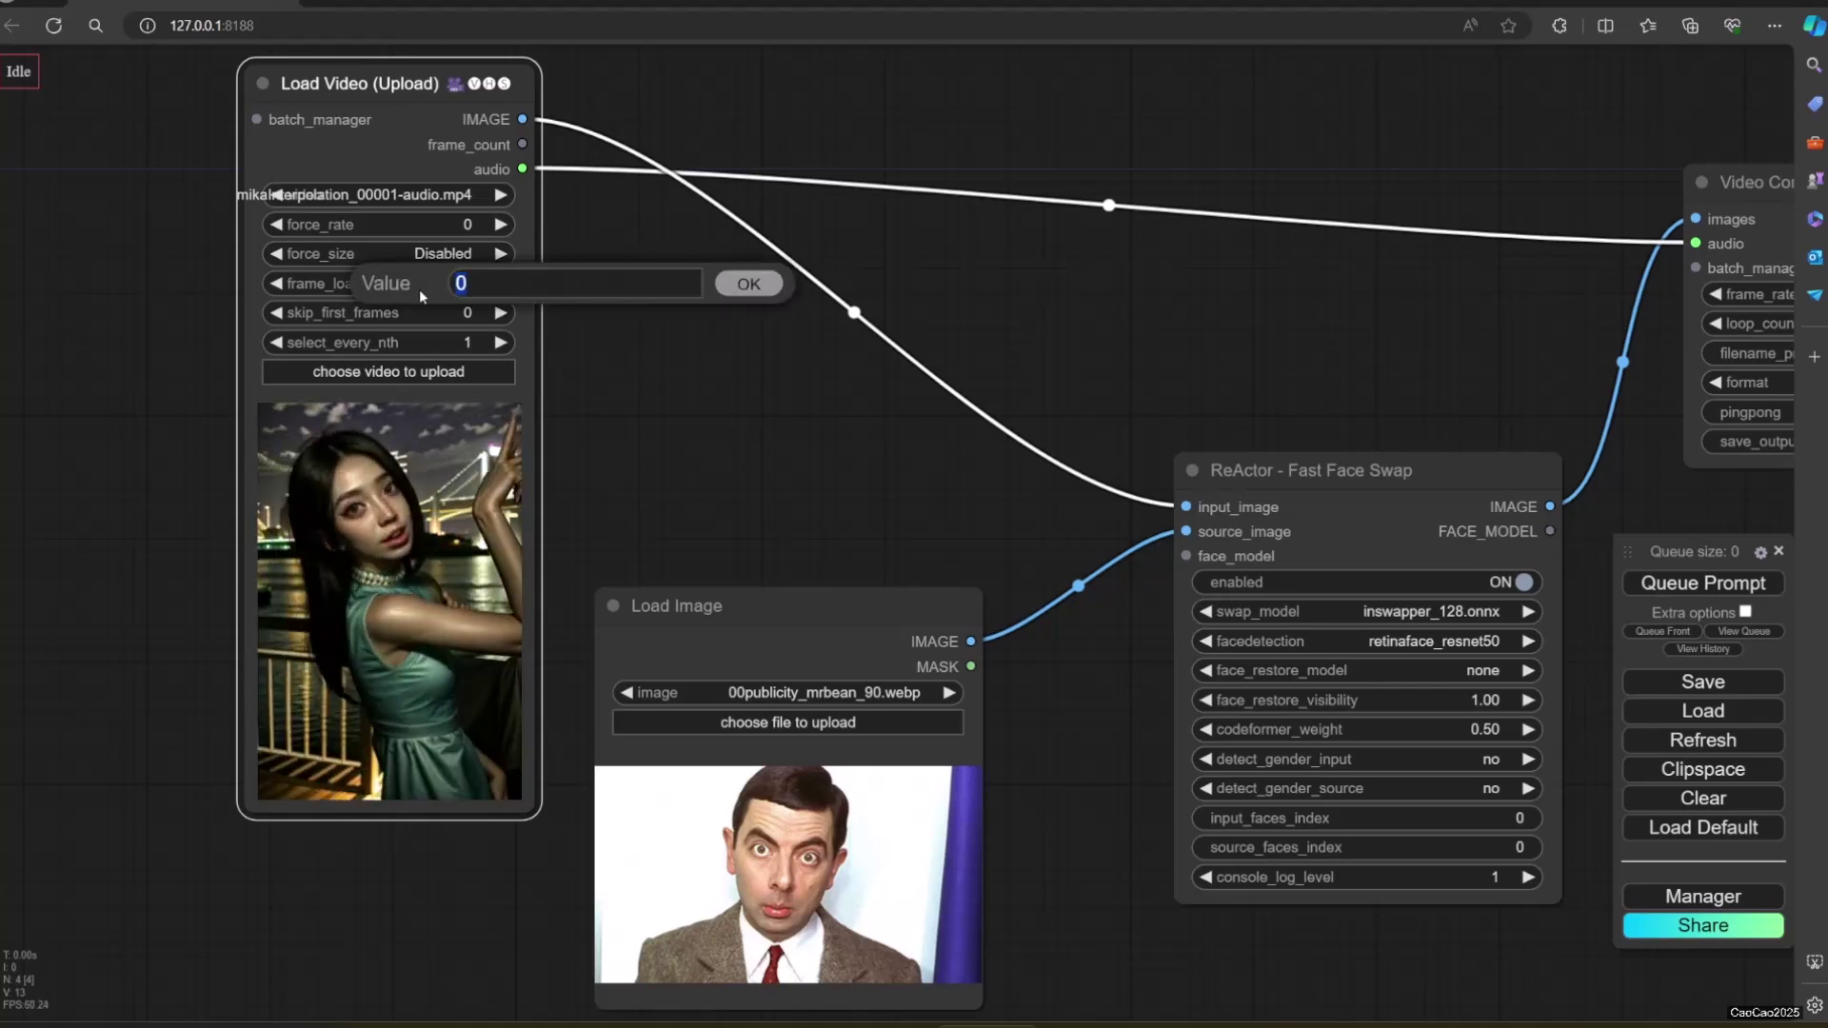
text(30)
key(Return)
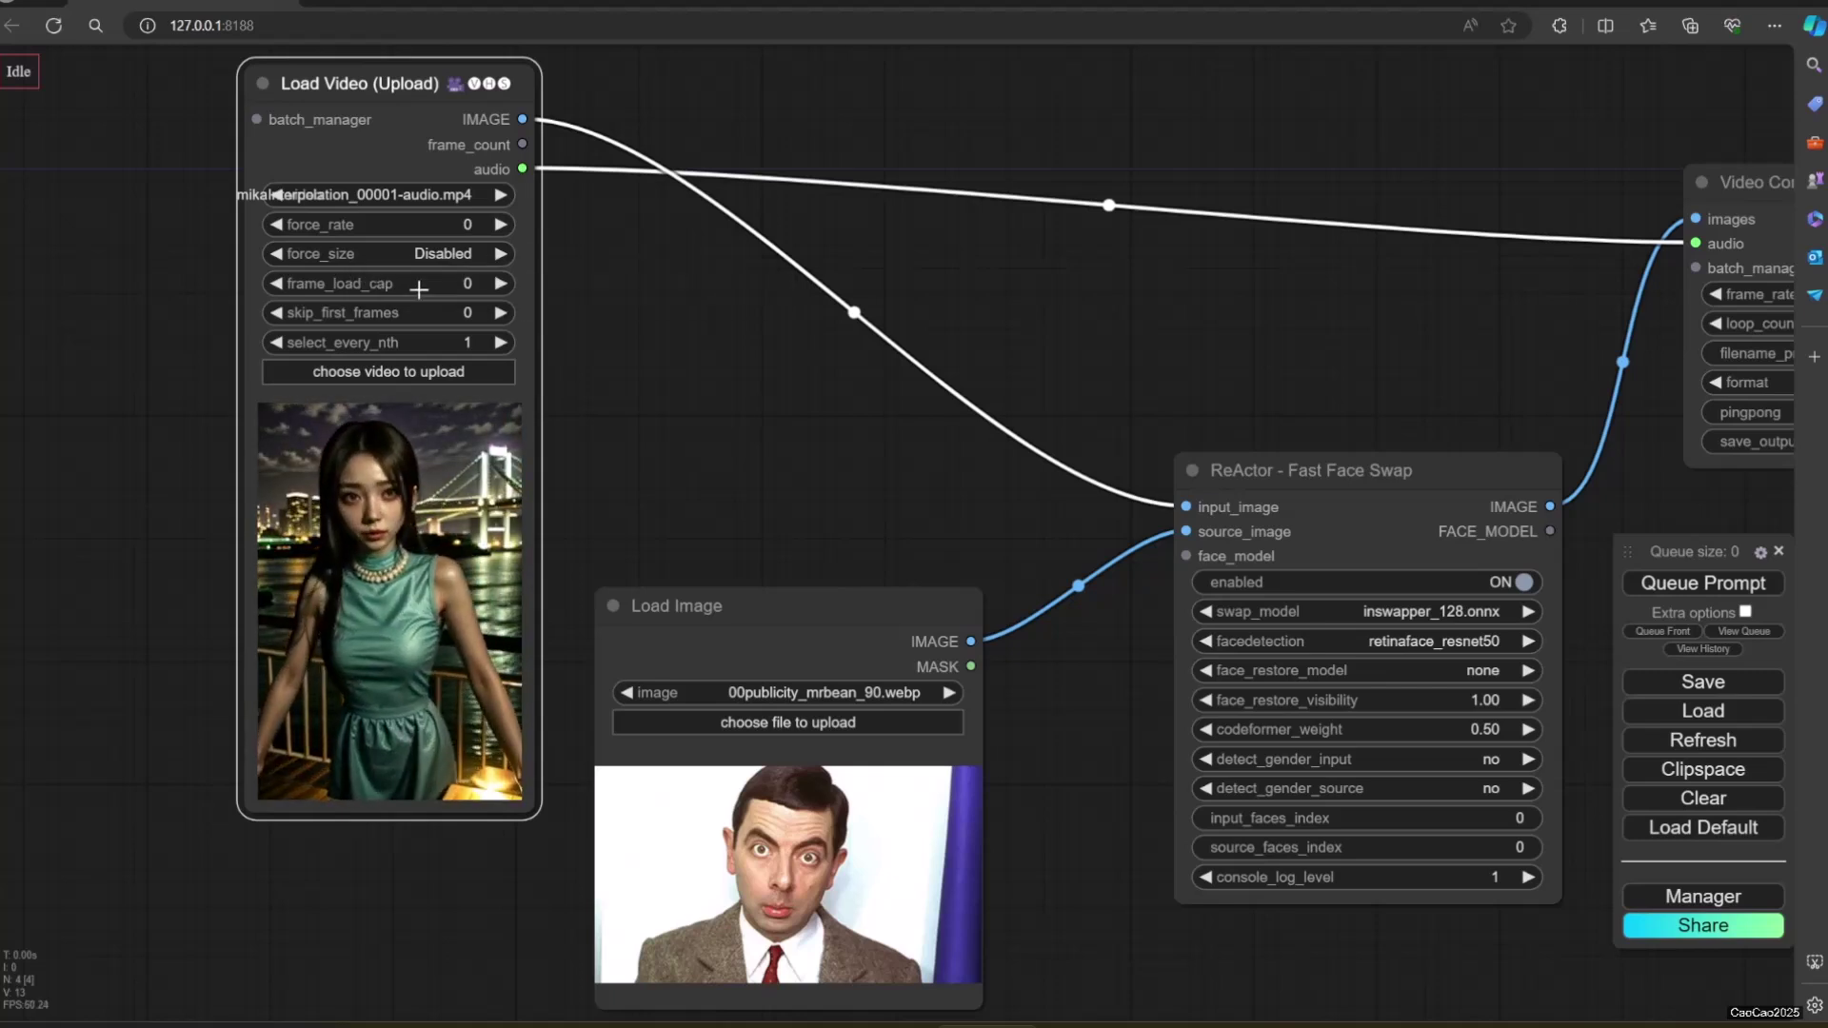
click(440, 343)
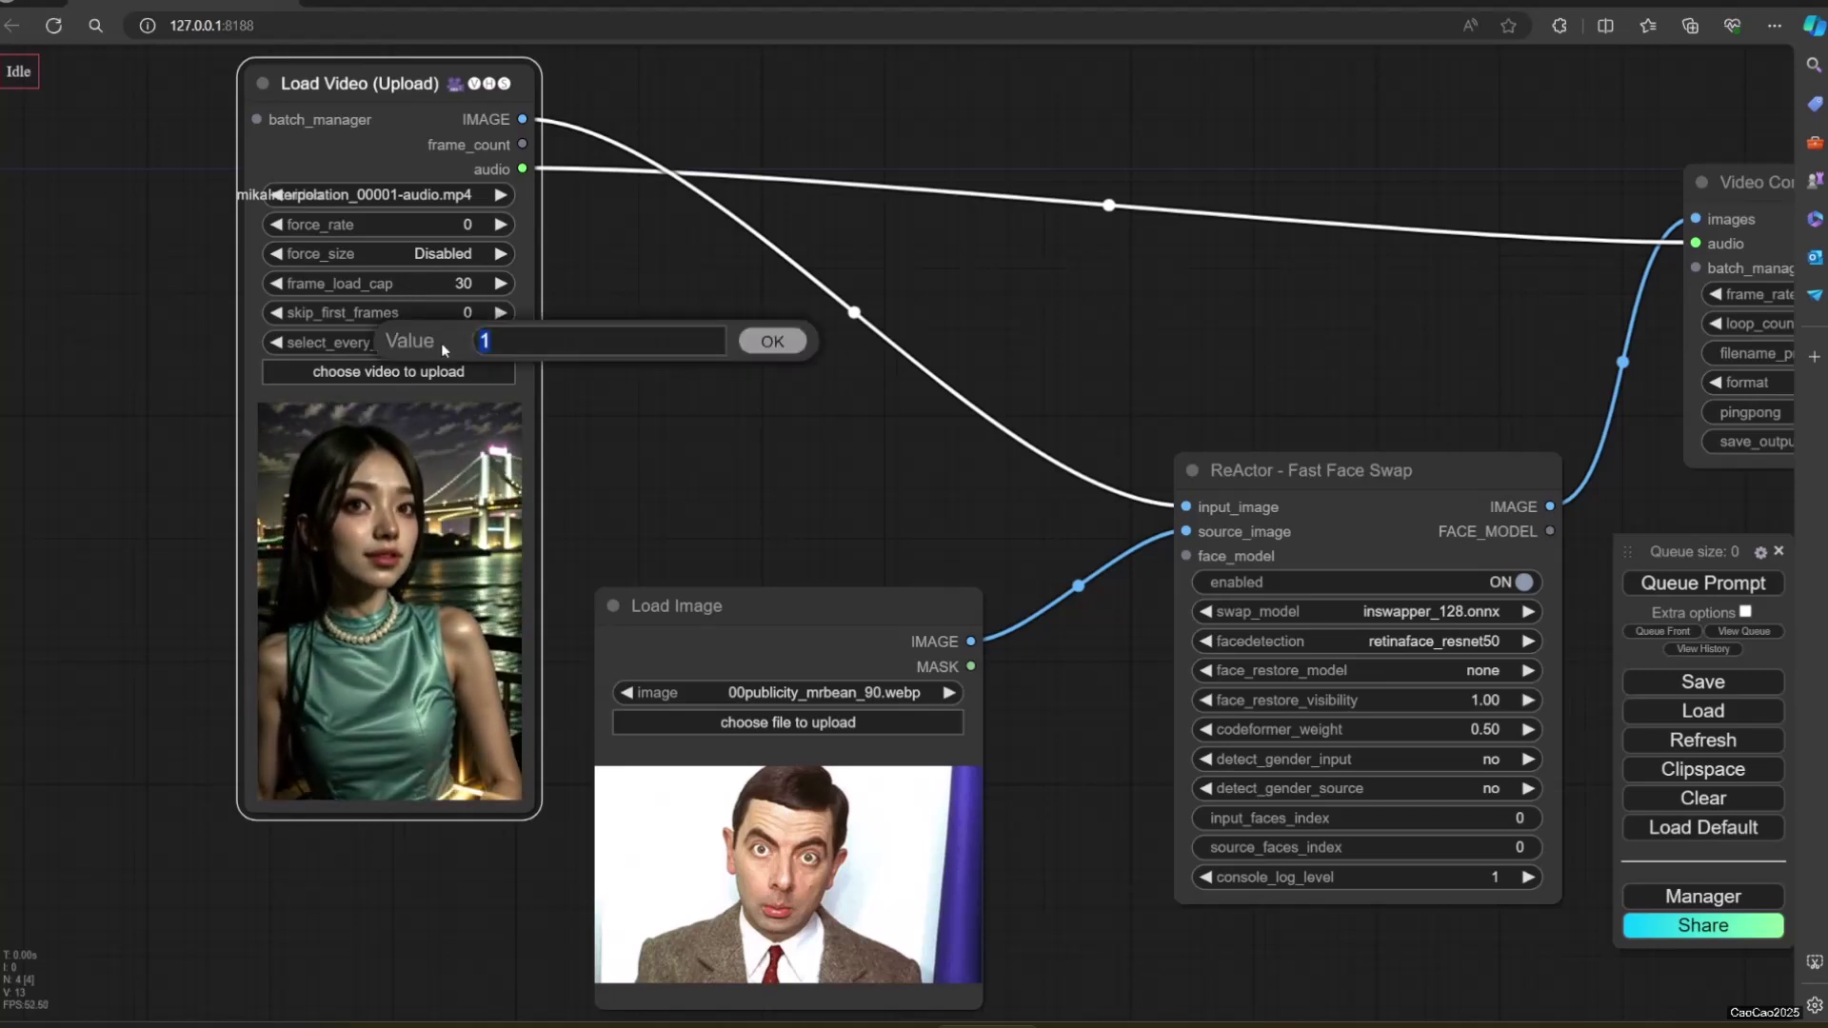
text(2)
click(772, 341)
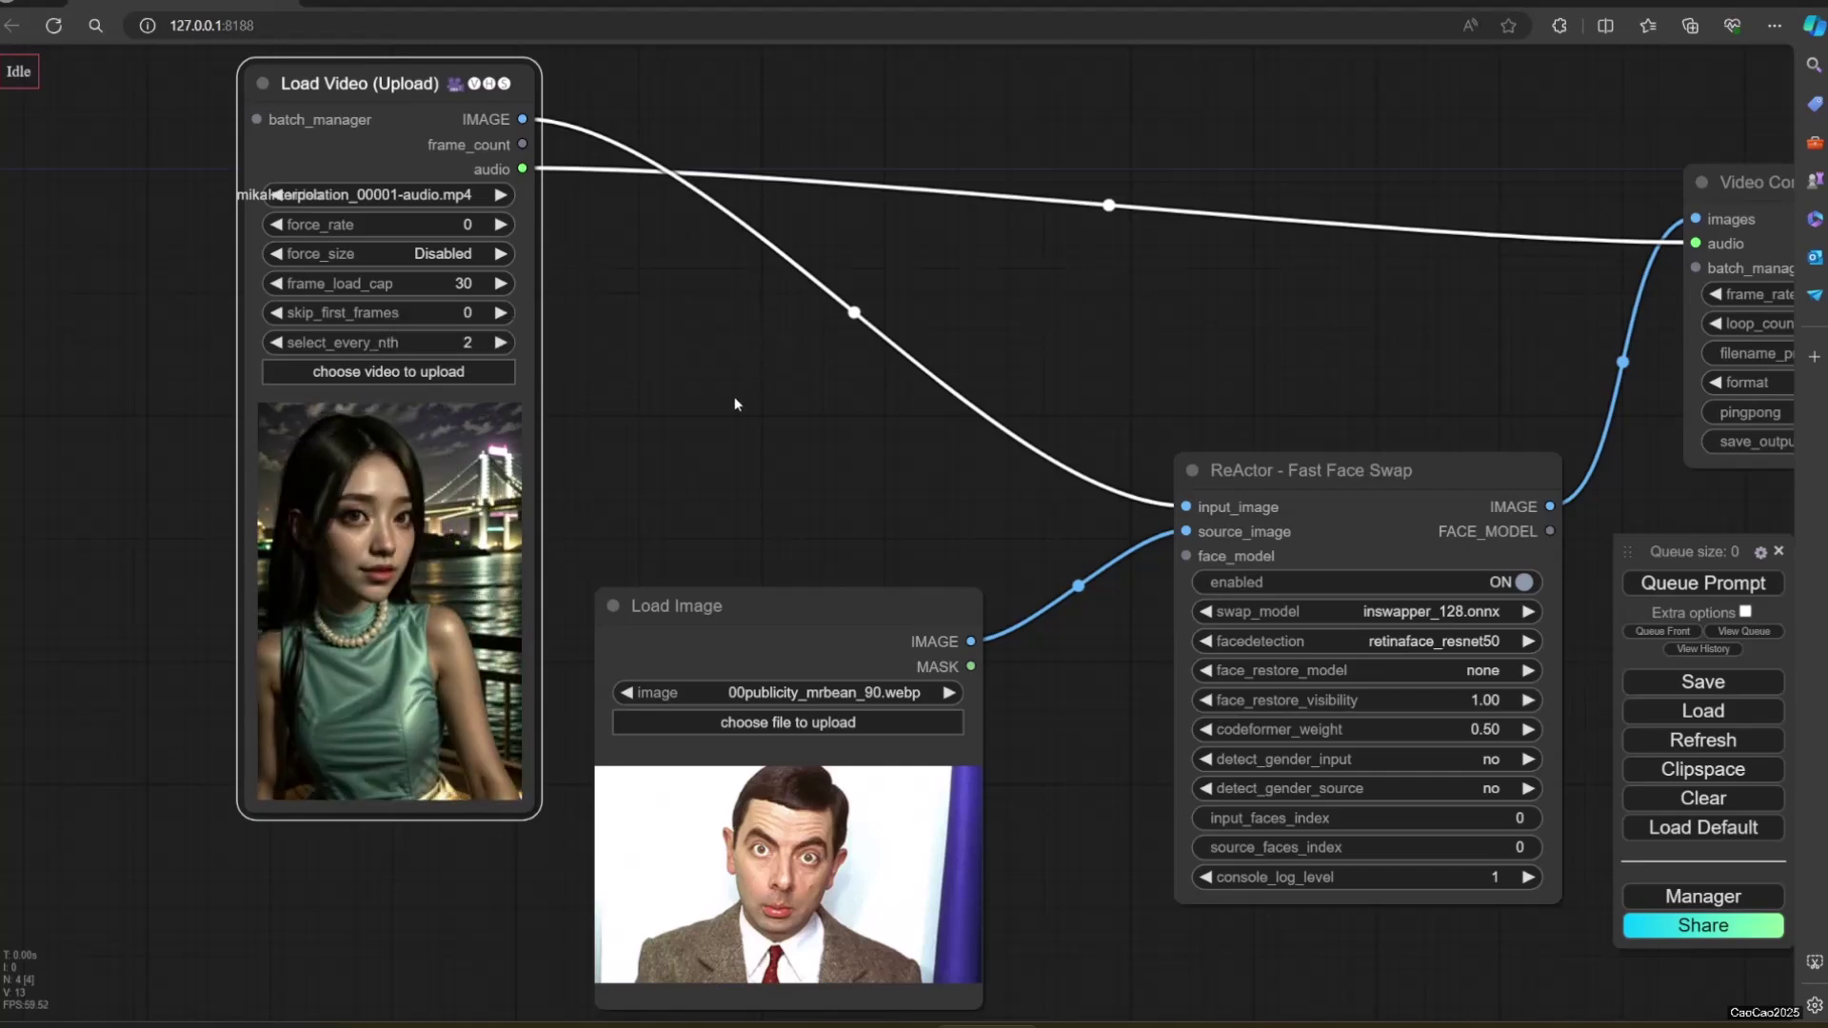
drag(734, 404, 468, 460)
- Set the Video Combine frame_rate to 15
click(1727, 351)
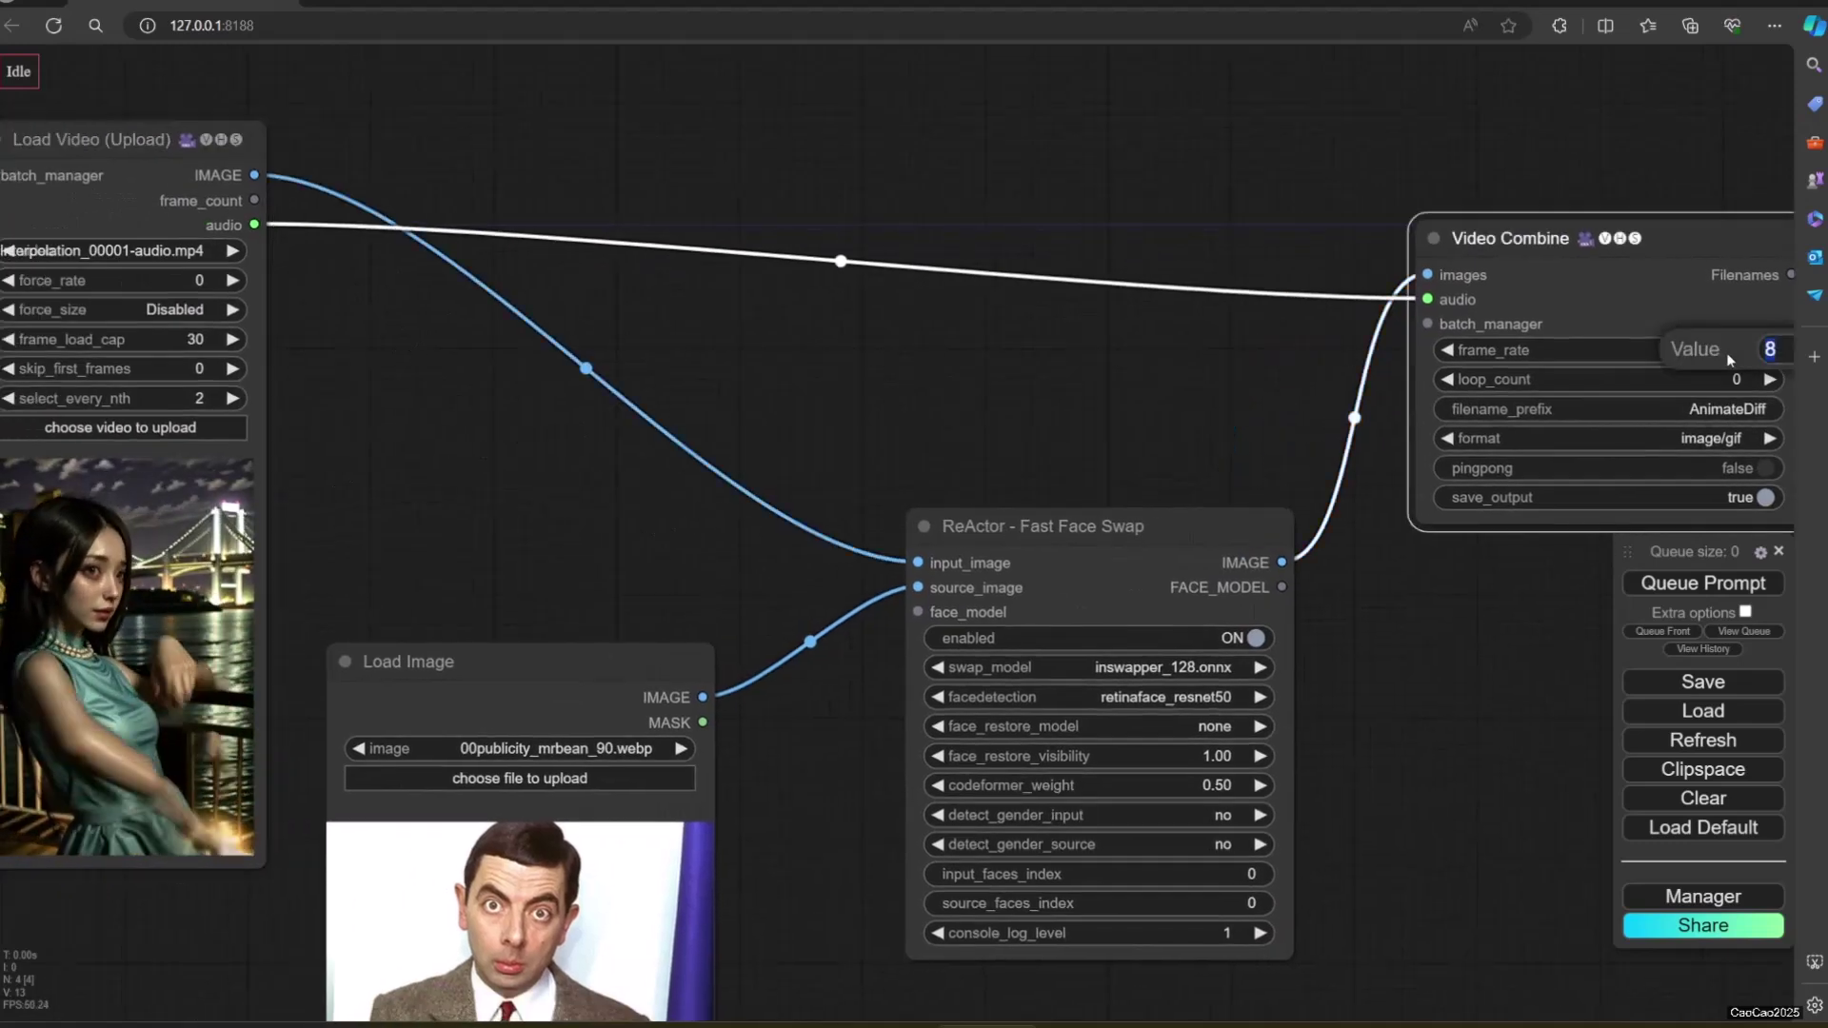
text(3)
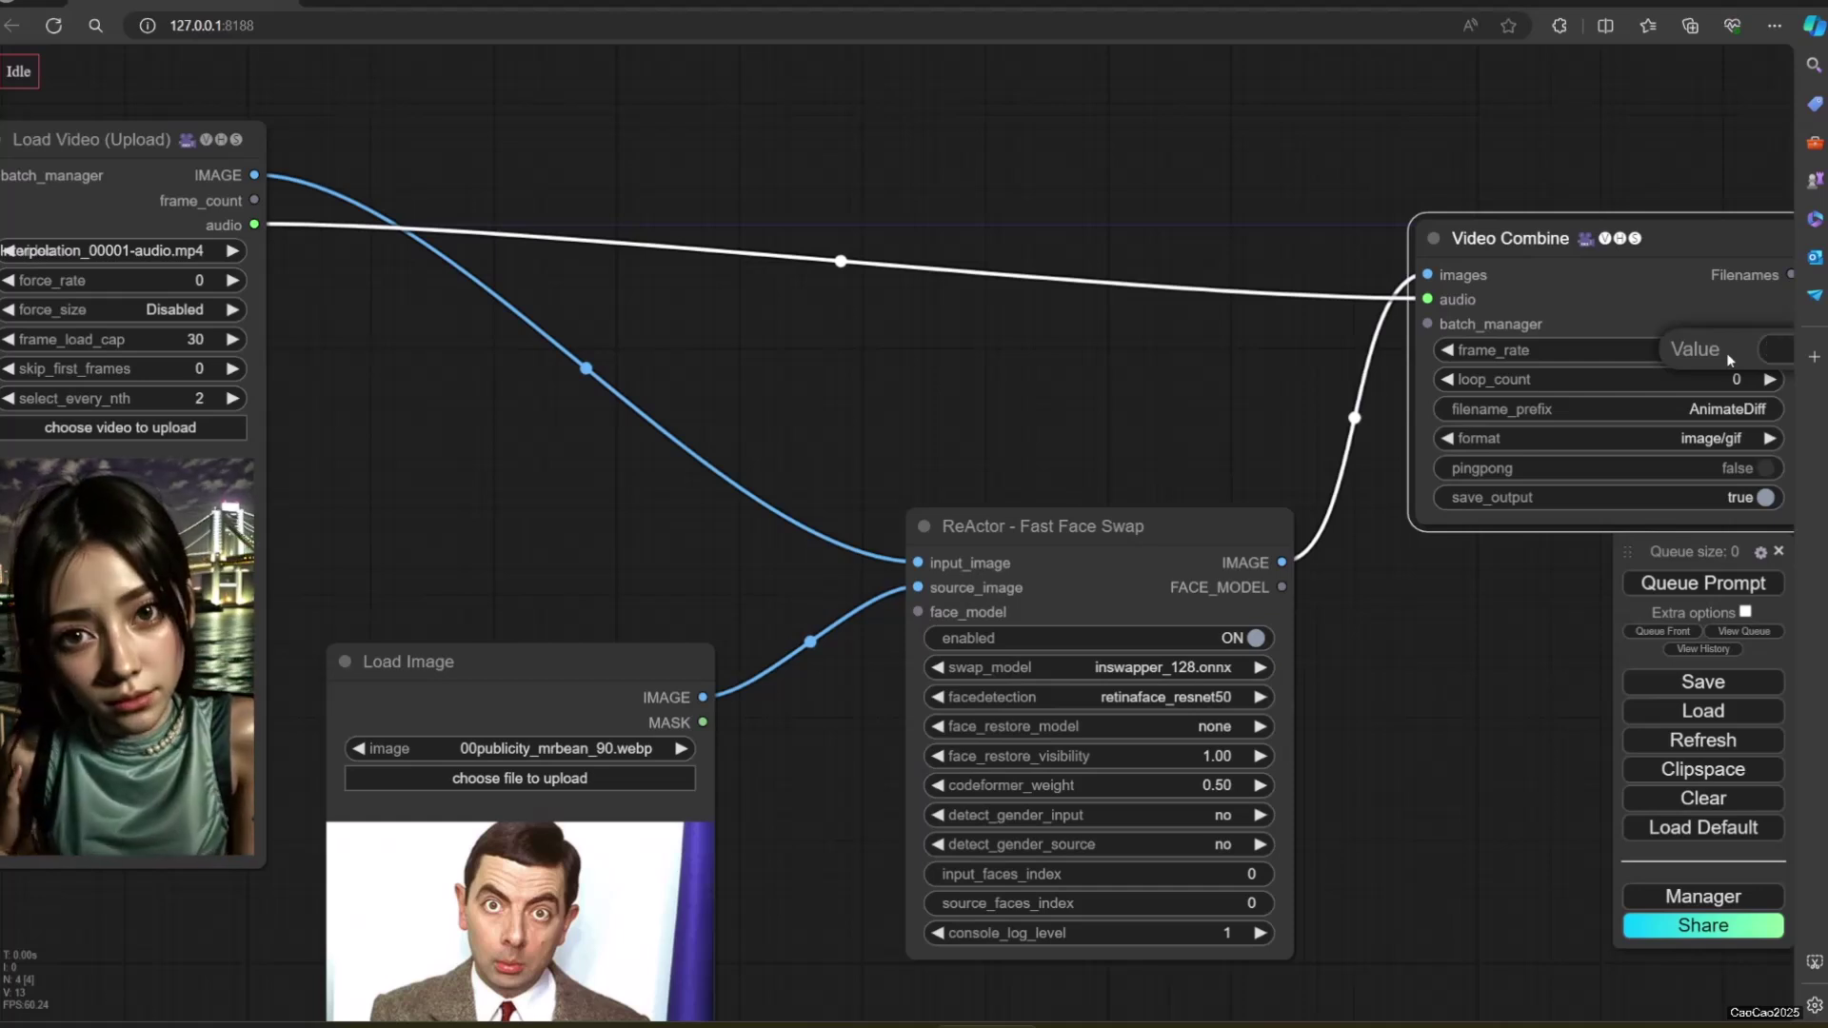
key(BackSpace)
text(15)
key(Return)
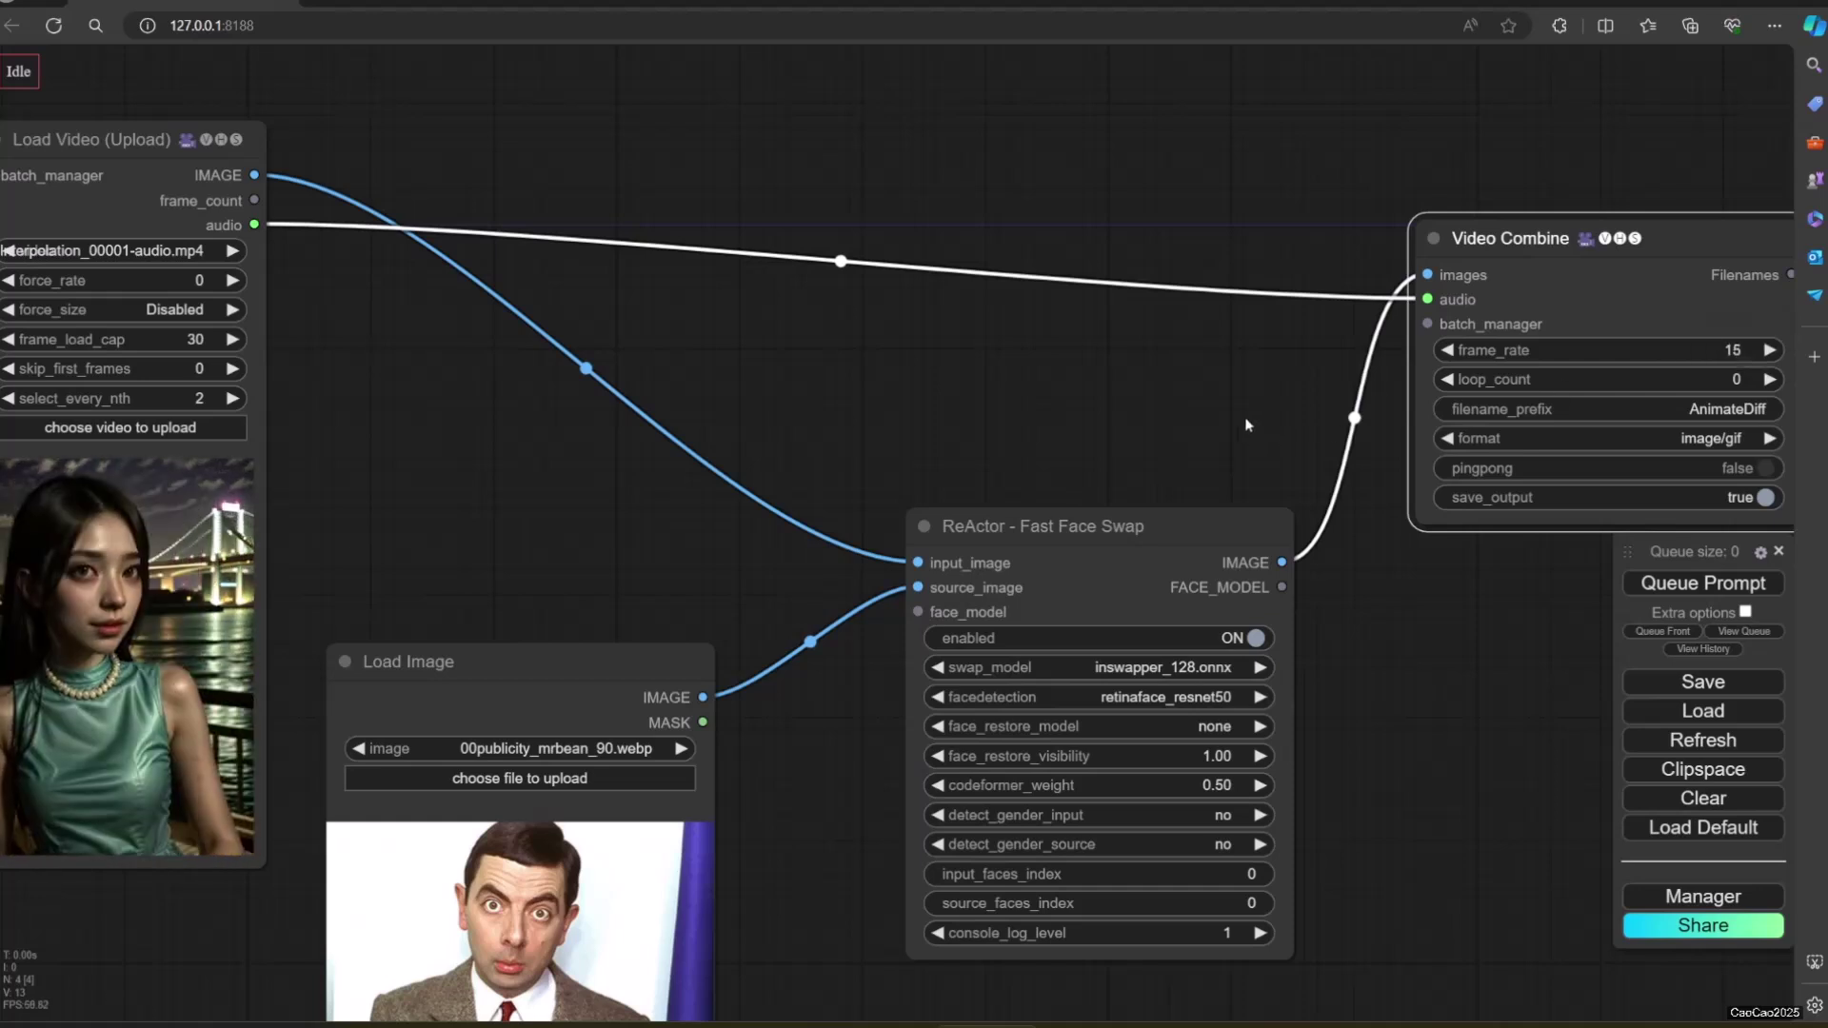
drag(1236, 415, 1155, 420)
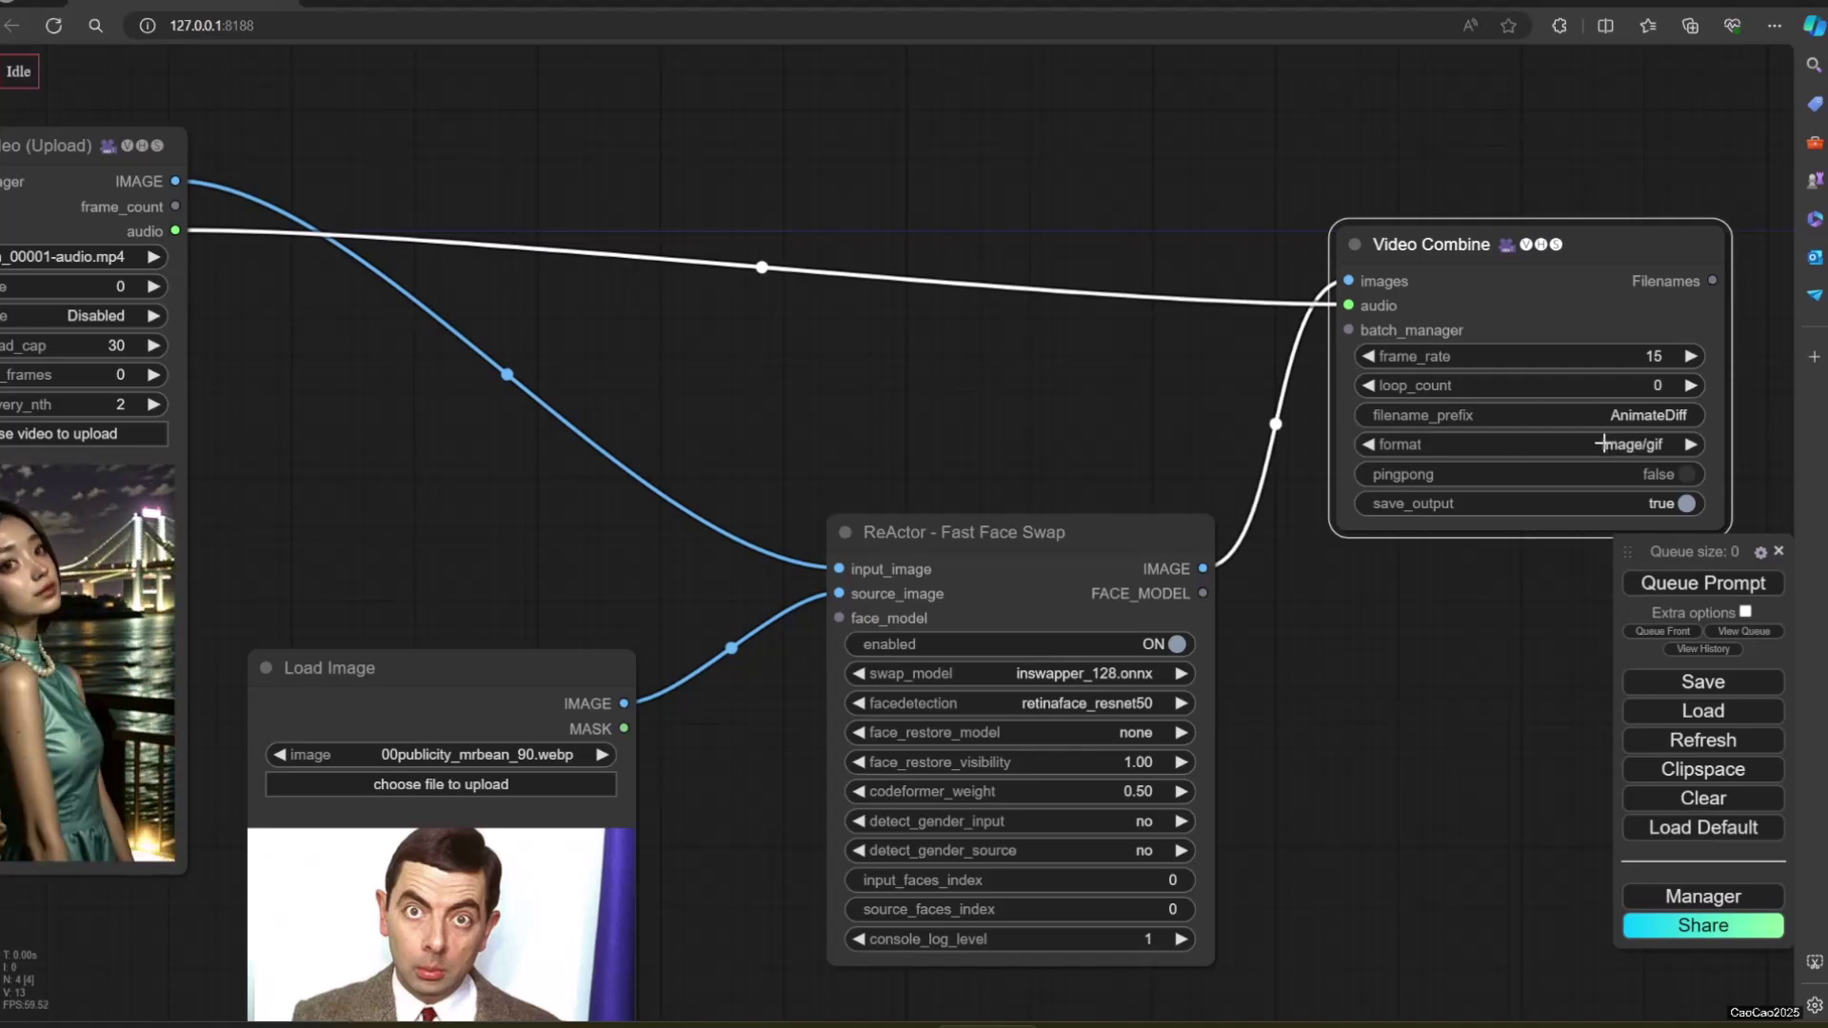
- Set the output format to video/nvenc_h264-mp4 and the filename prefix to myreactor\result
click(1604, 445)
click(1656, 607)
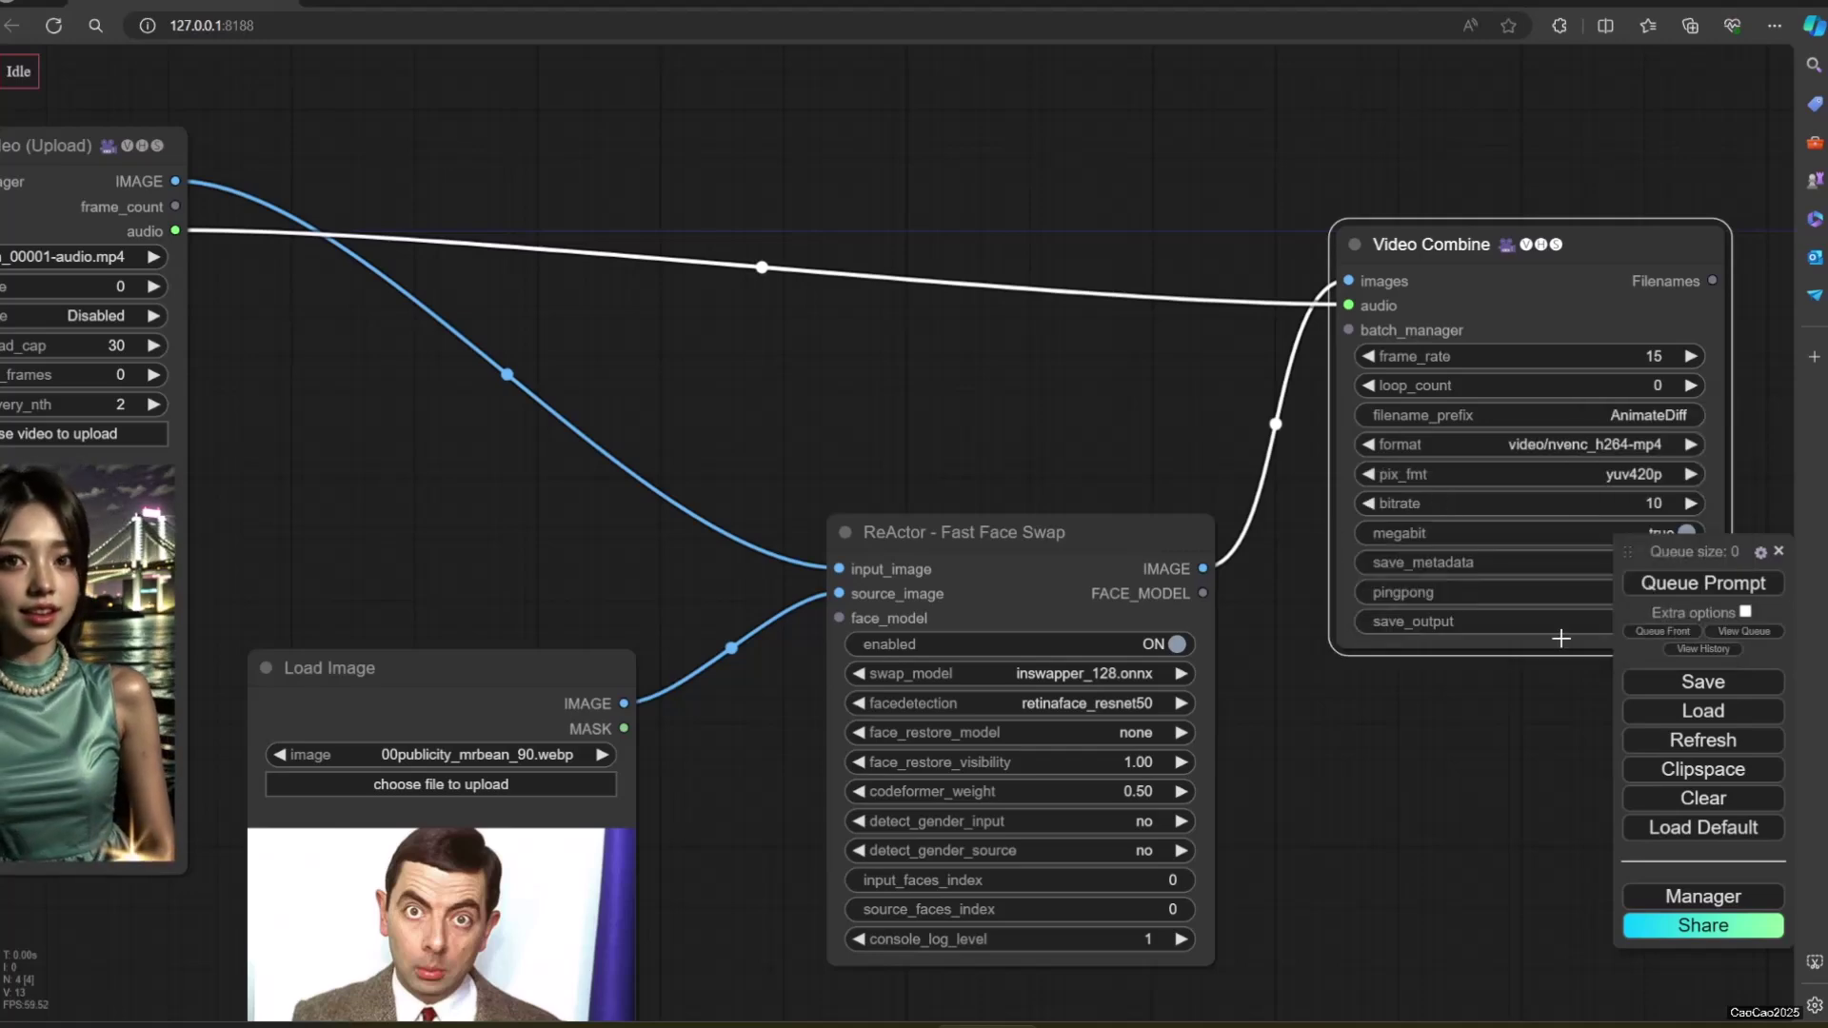
drag(1509, 657, 1313, 748)
click(1501, 442)
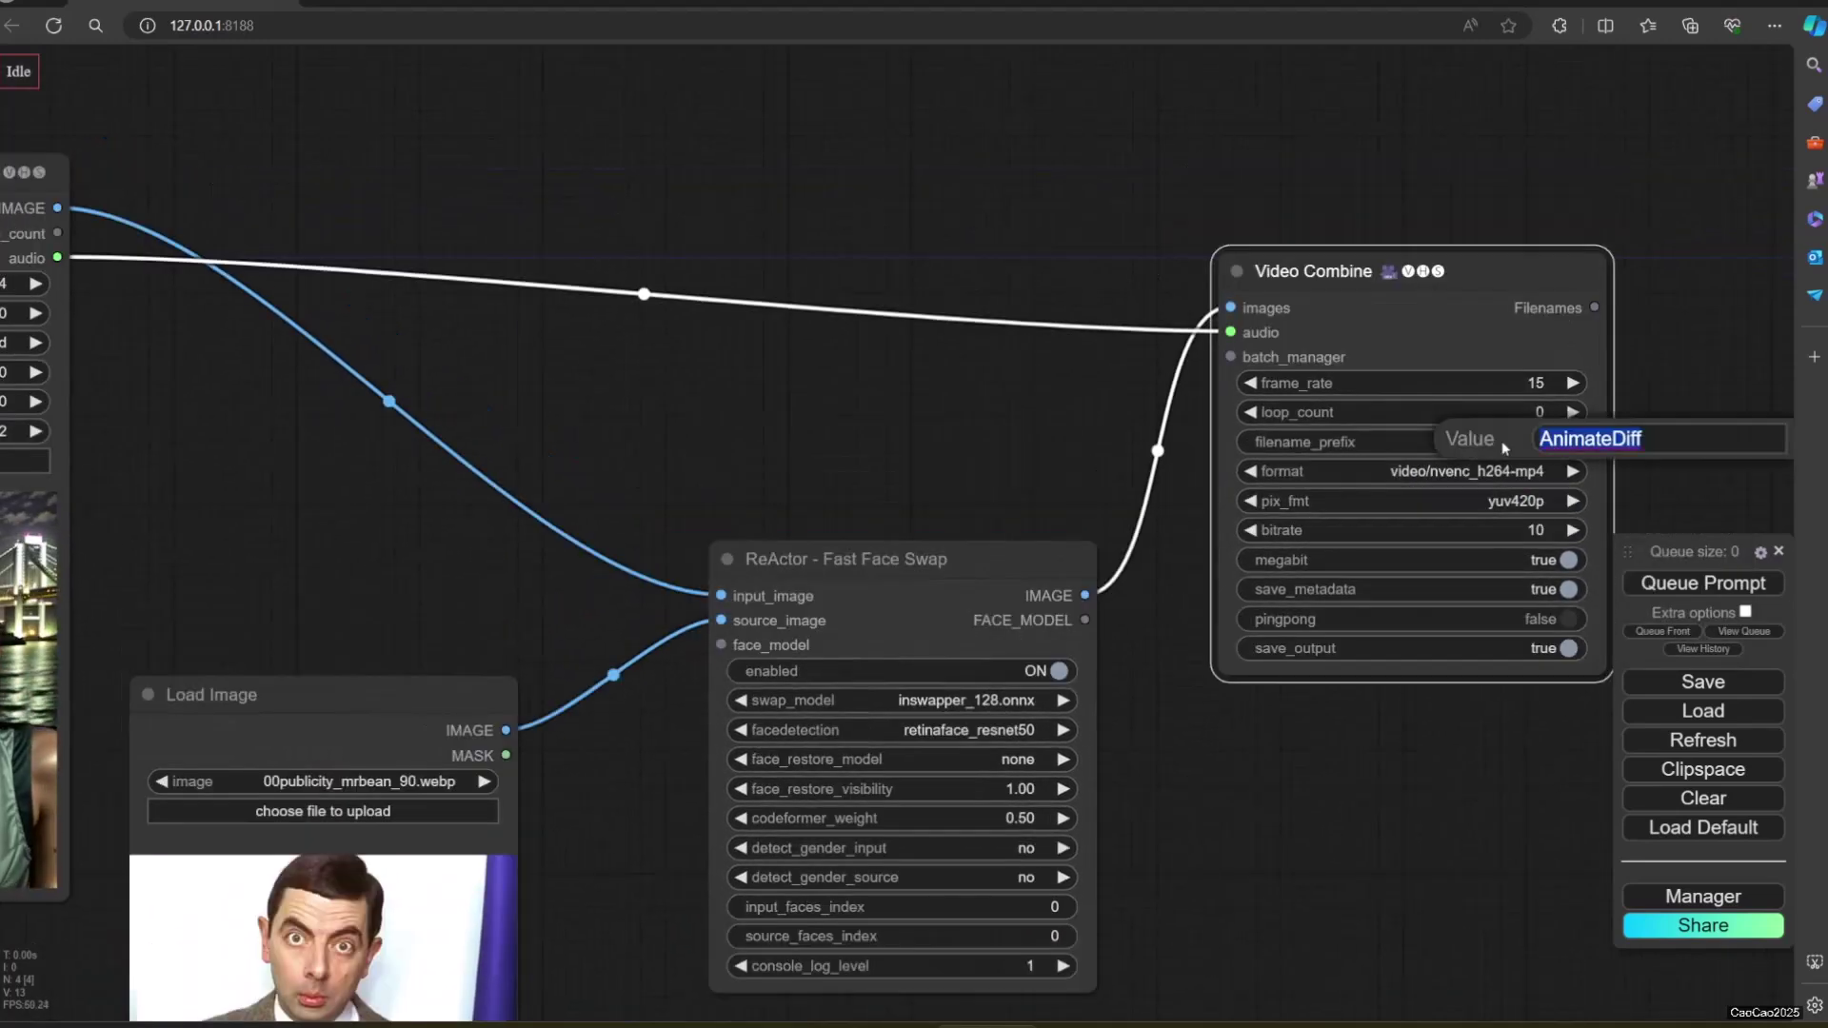
text(o)
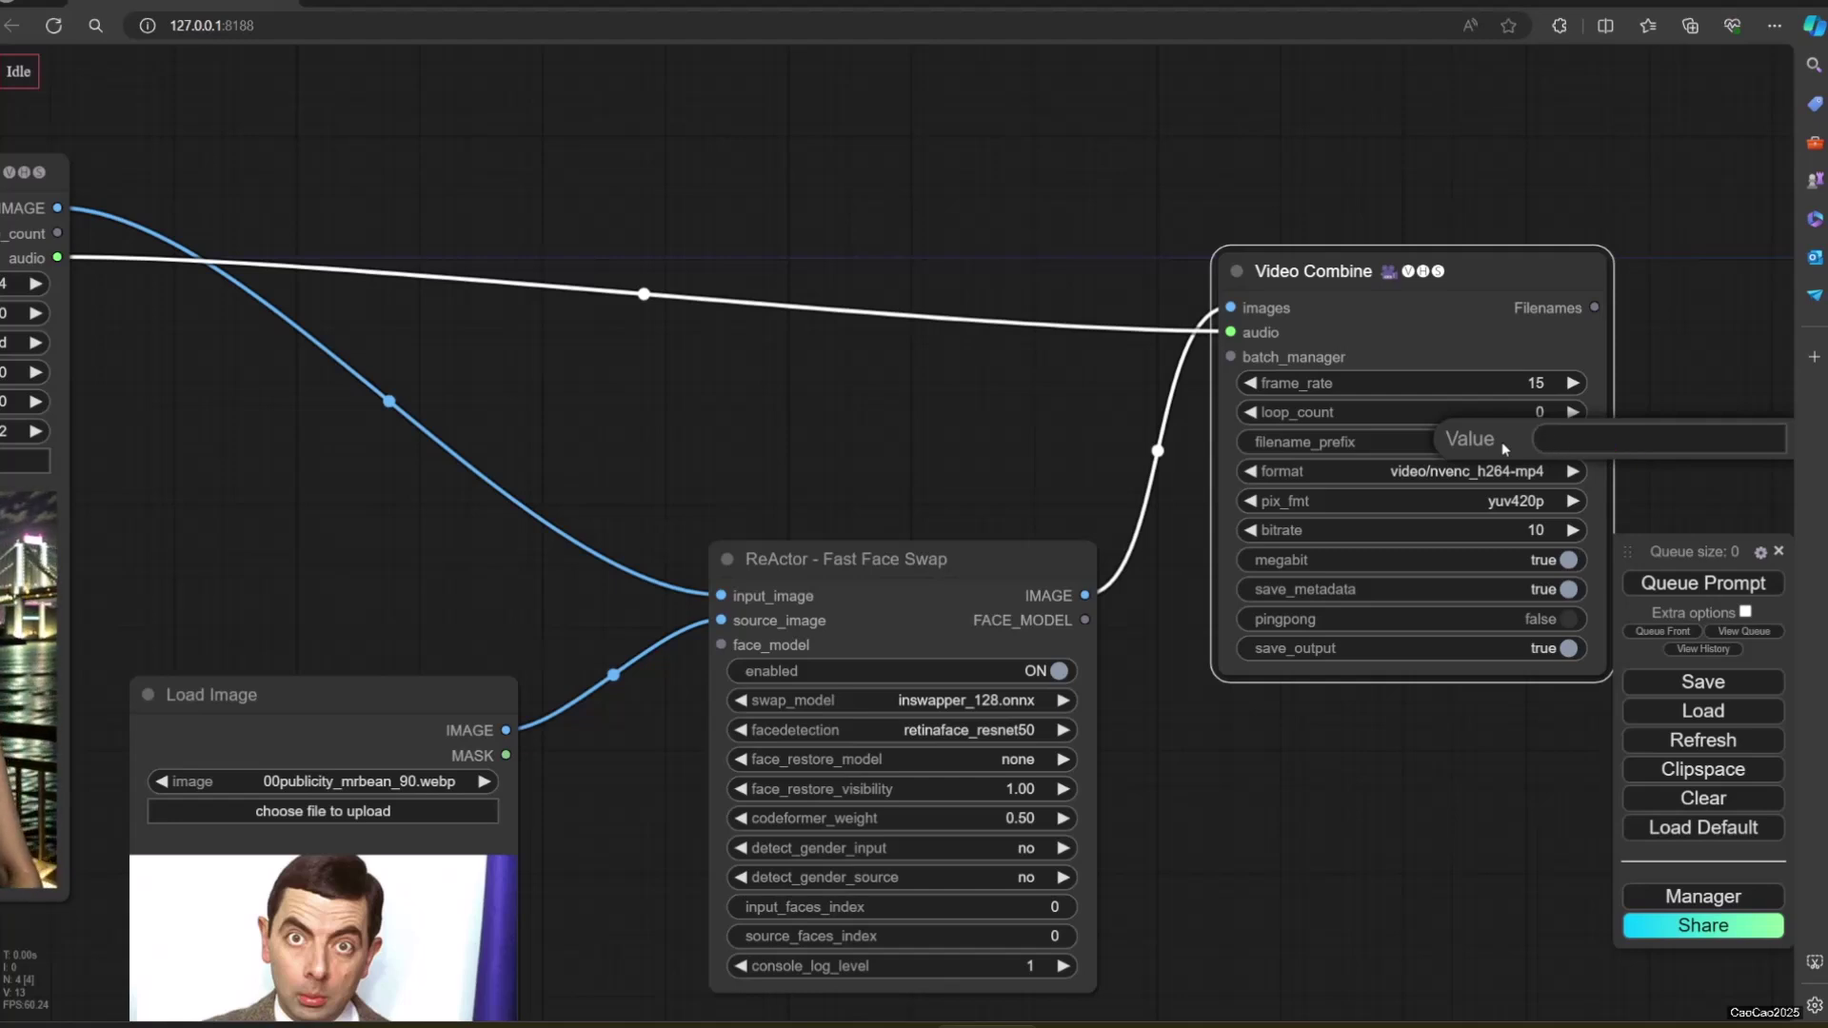
text(yreactor\result)
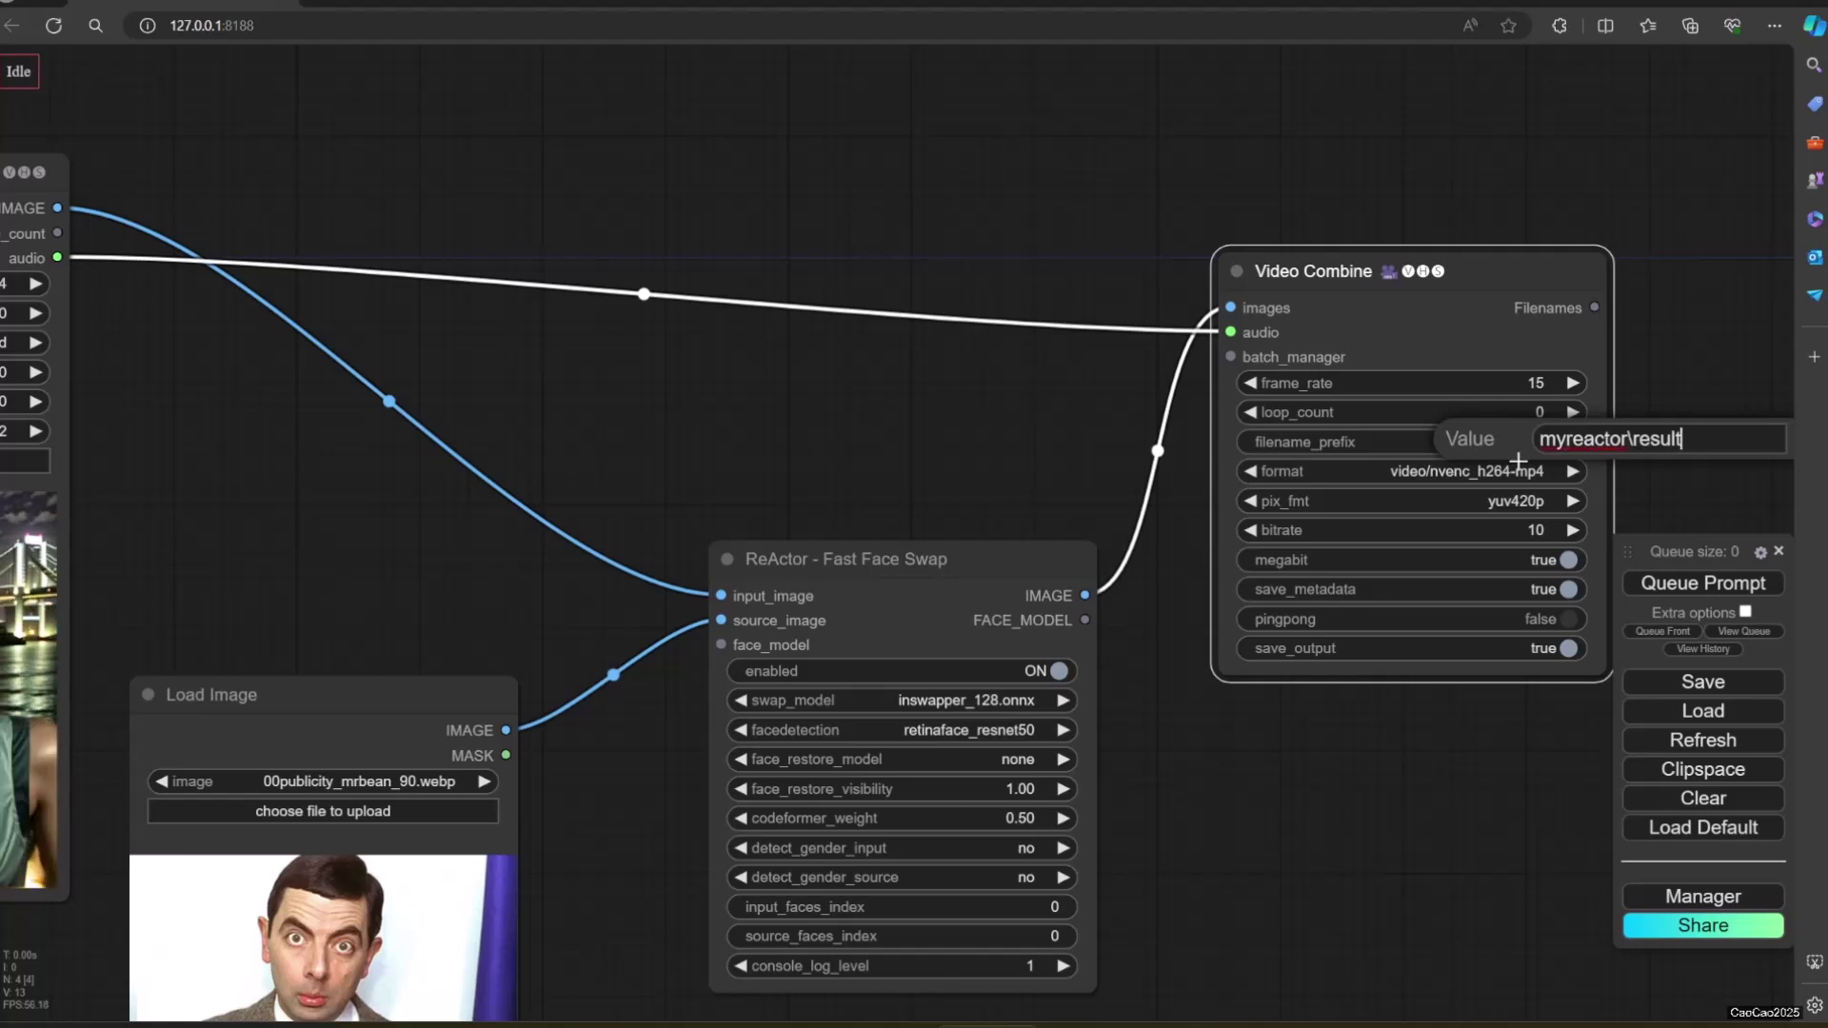
key(Return)
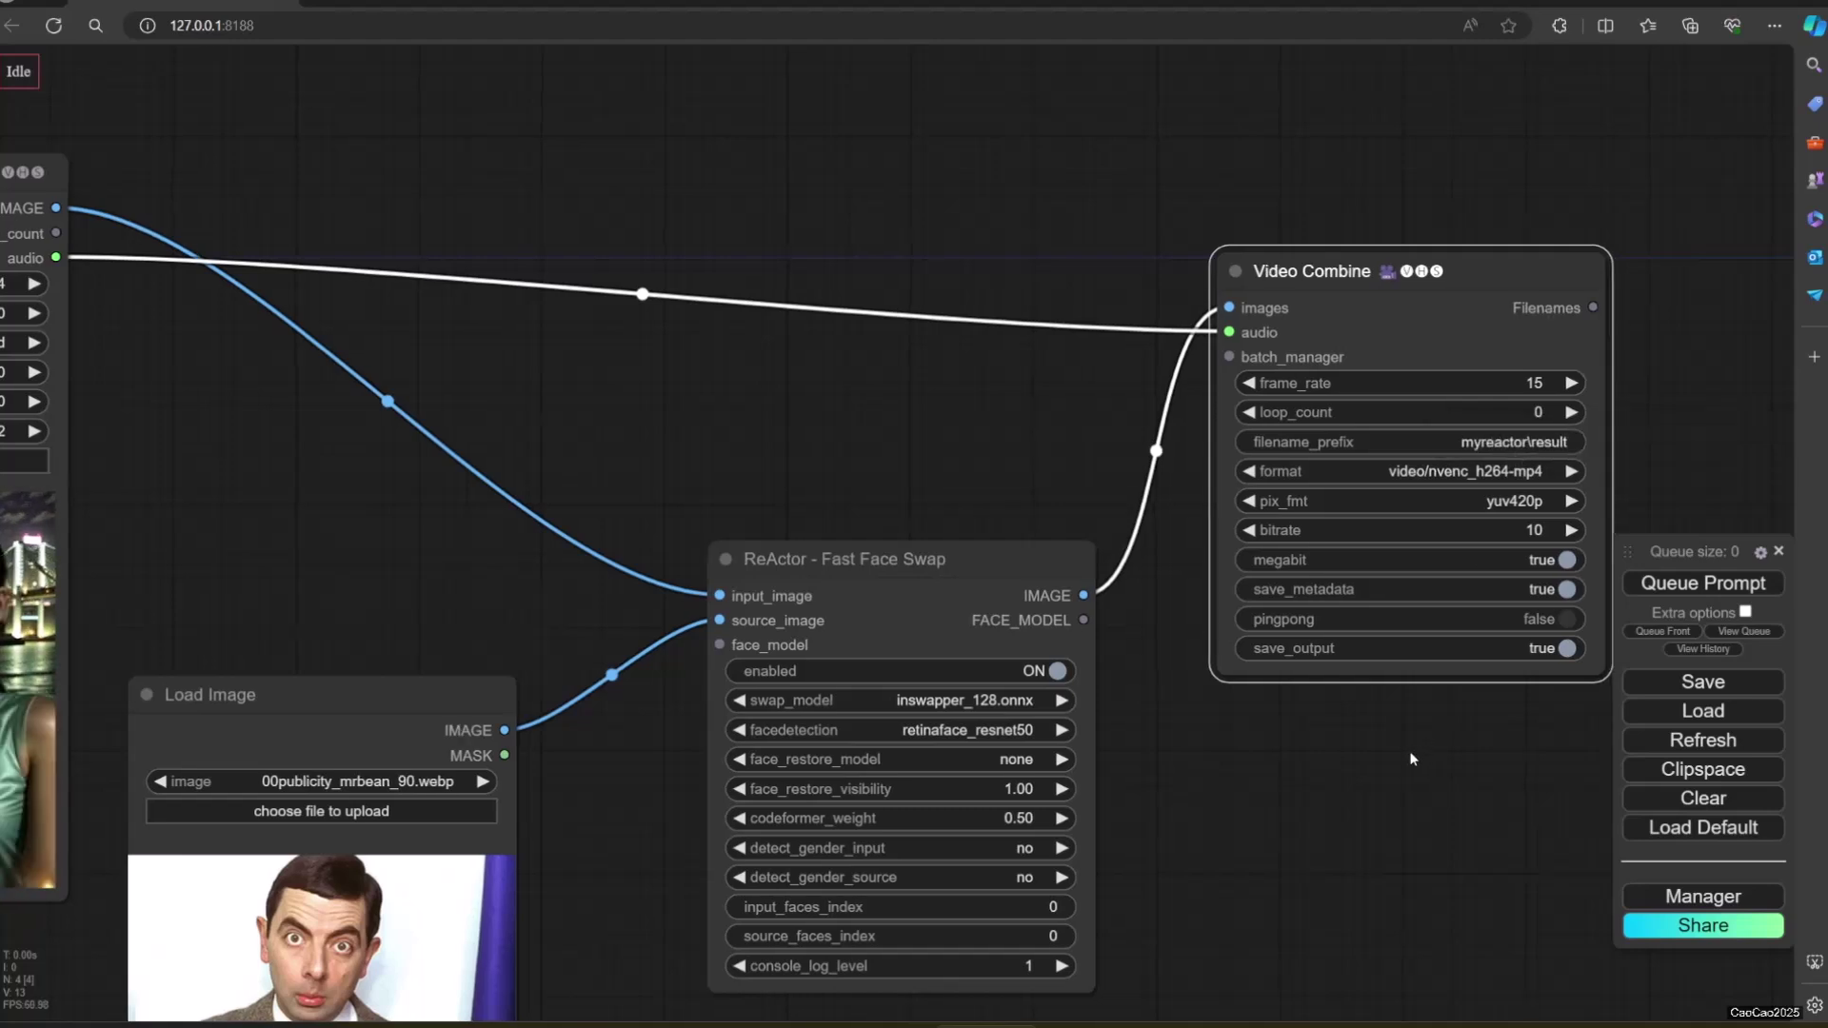
drag(1404, 753, 1369, 758)
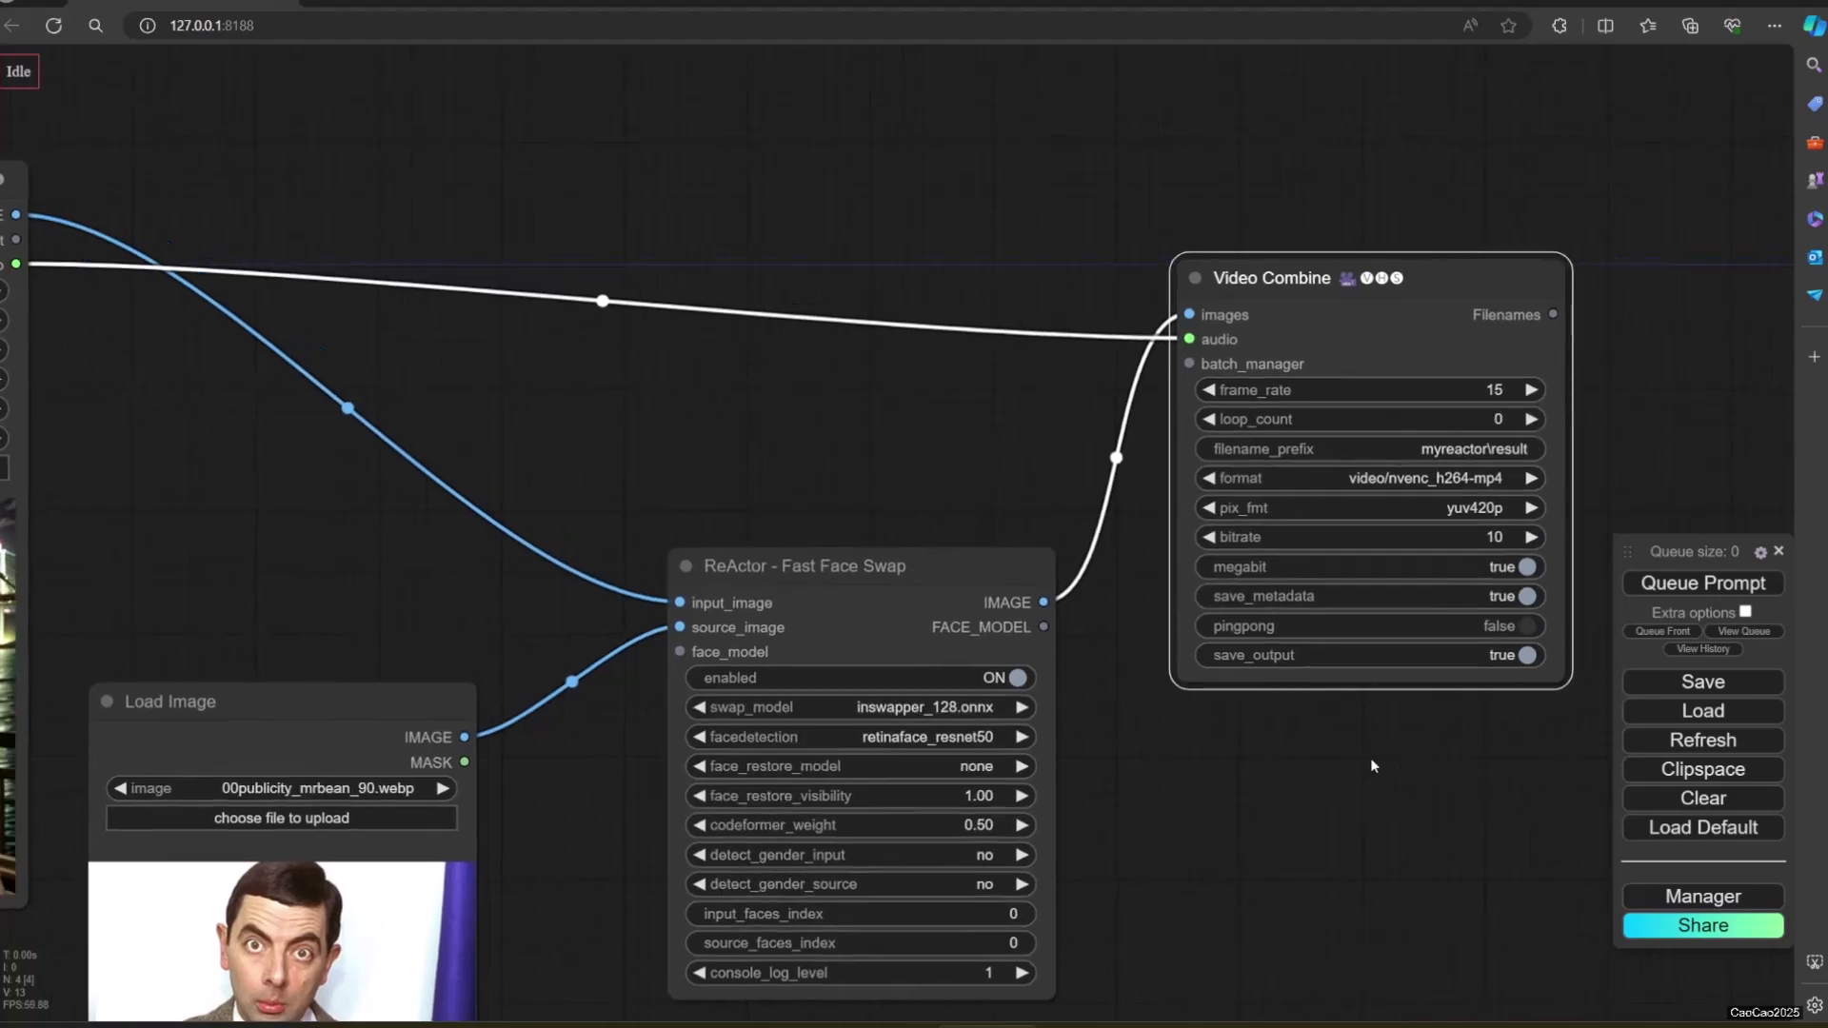
click(1650, 584)
drag(325, 535, 571, 440)
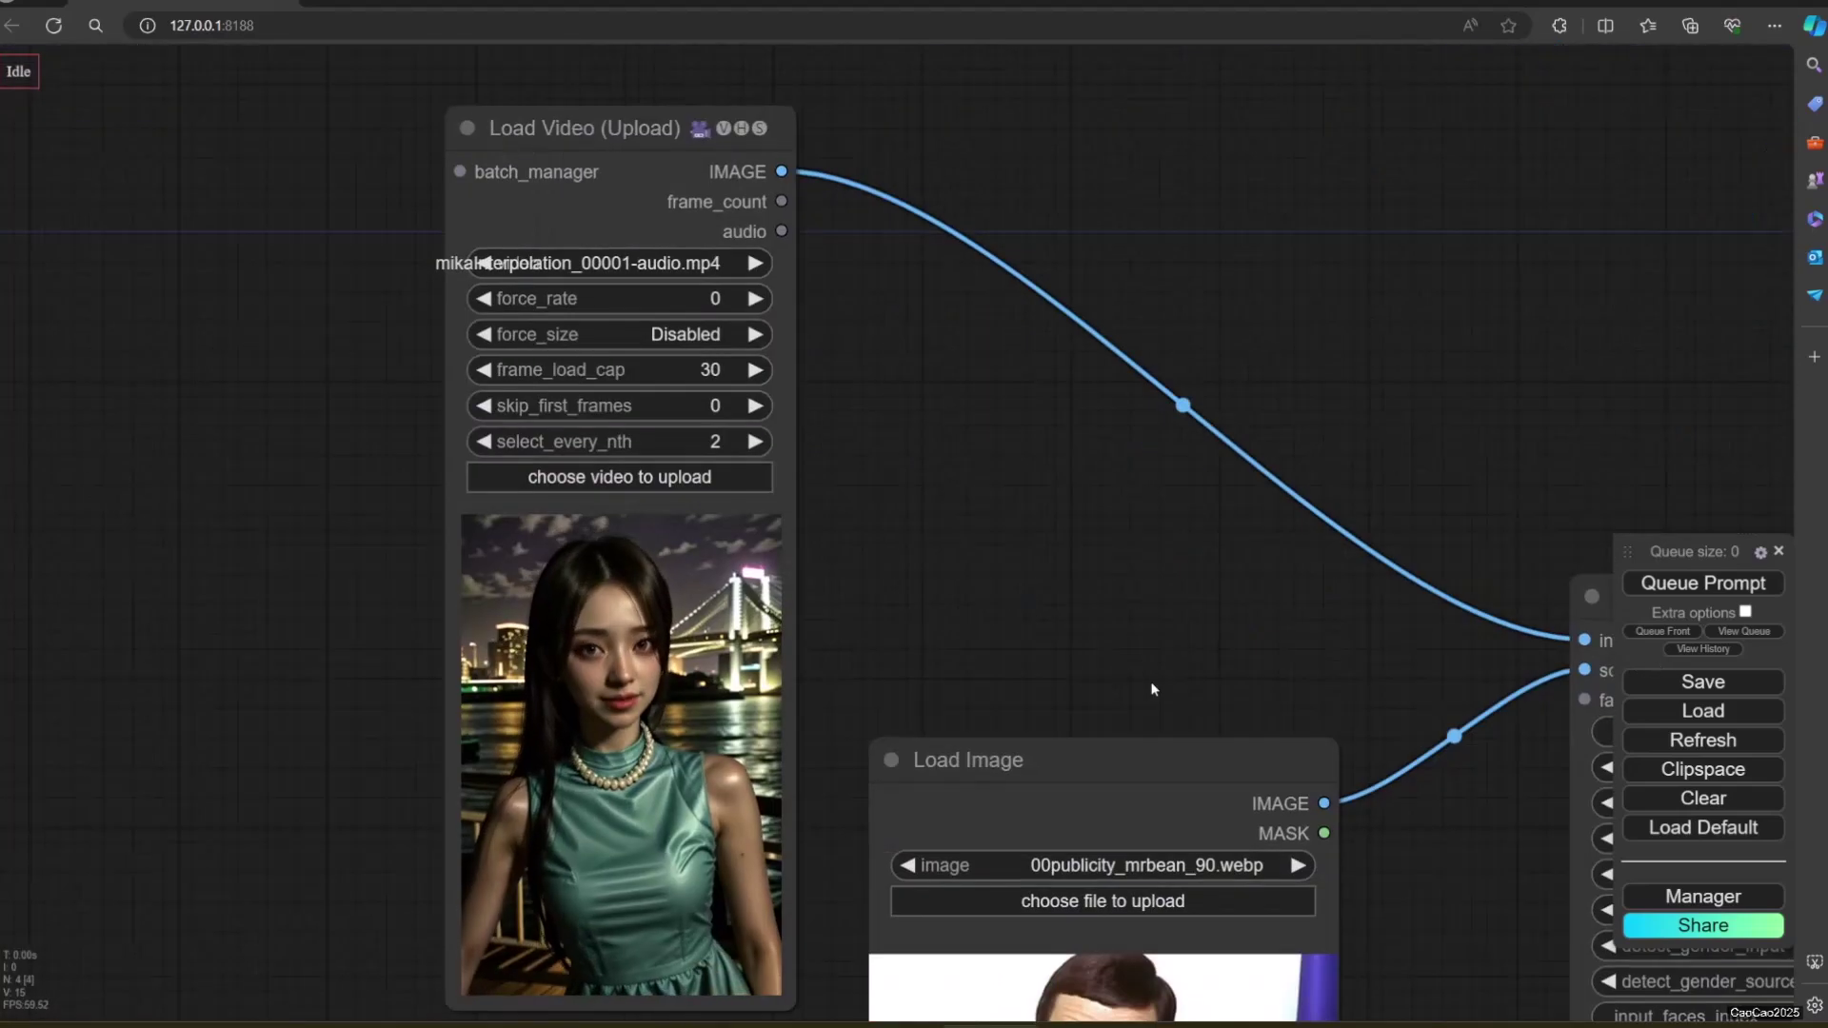
- Set select_every_nth to 1 and the Video Combine frame_rate to 30
drag(1019, 575, 1013, 616)
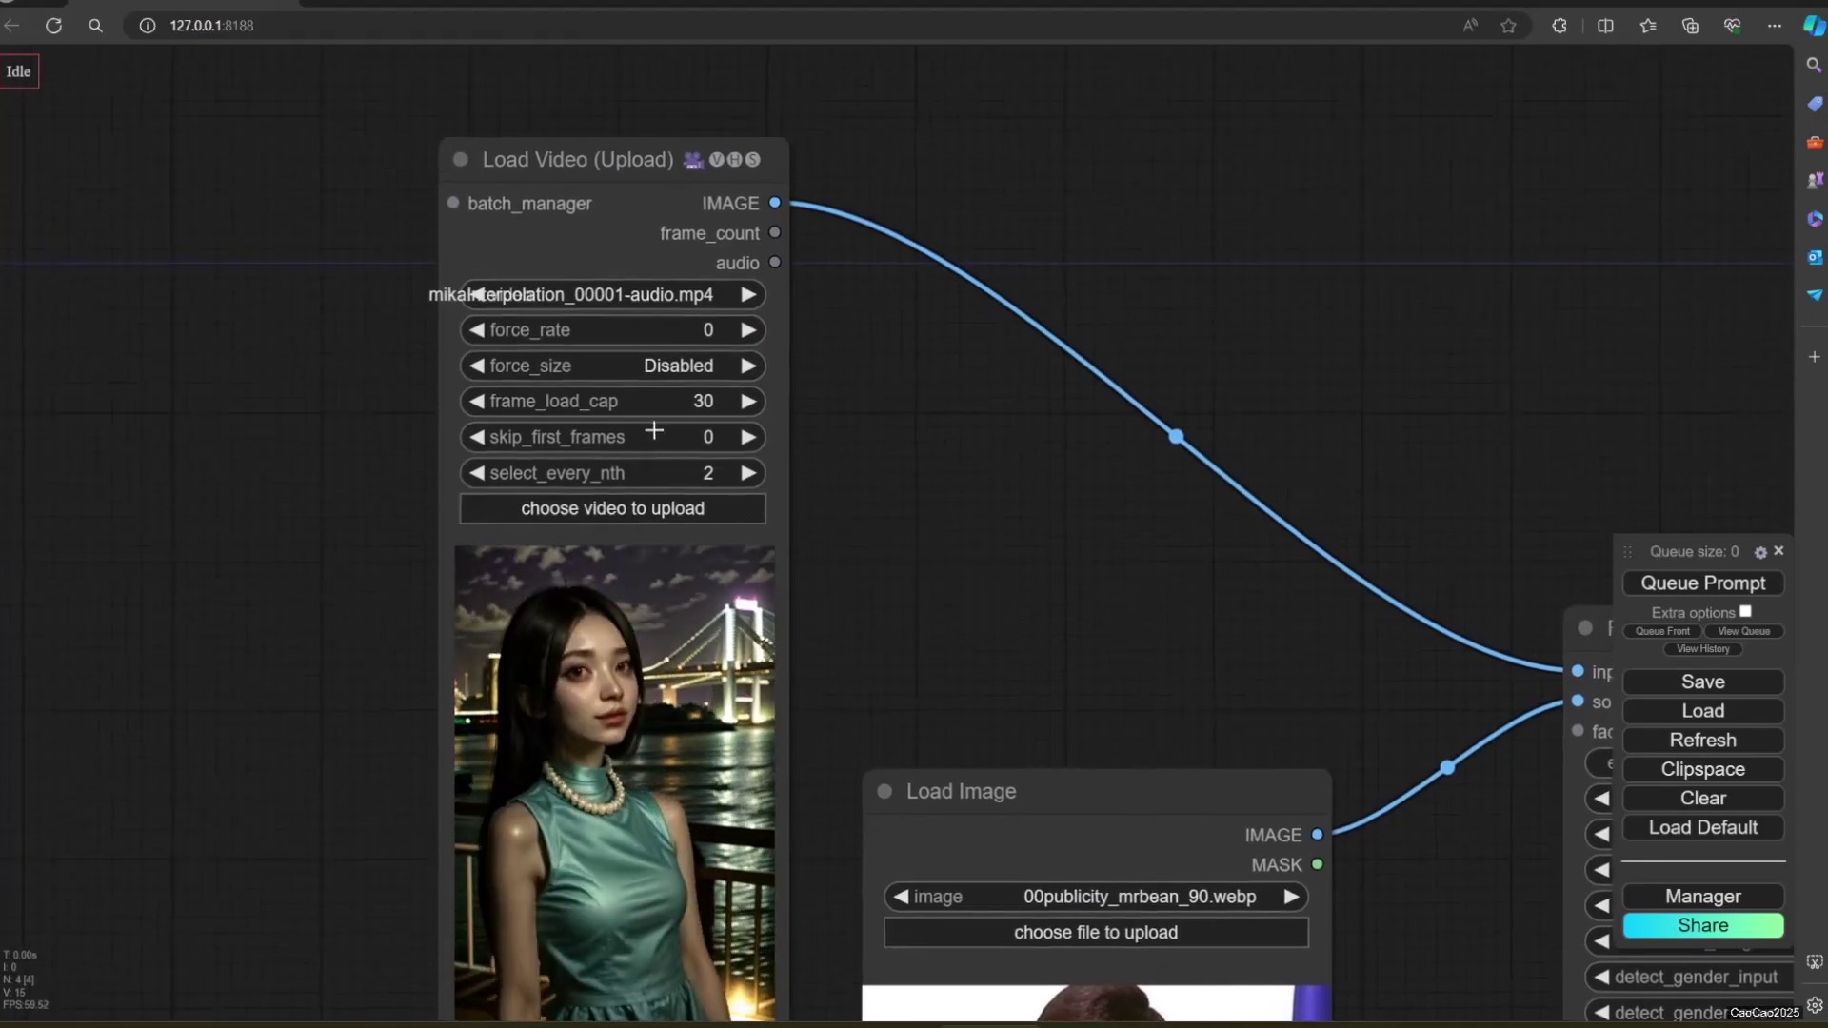
click(706, 473)
text(1)
click(1072, 474)
drag(1485, 324, 160, 502)
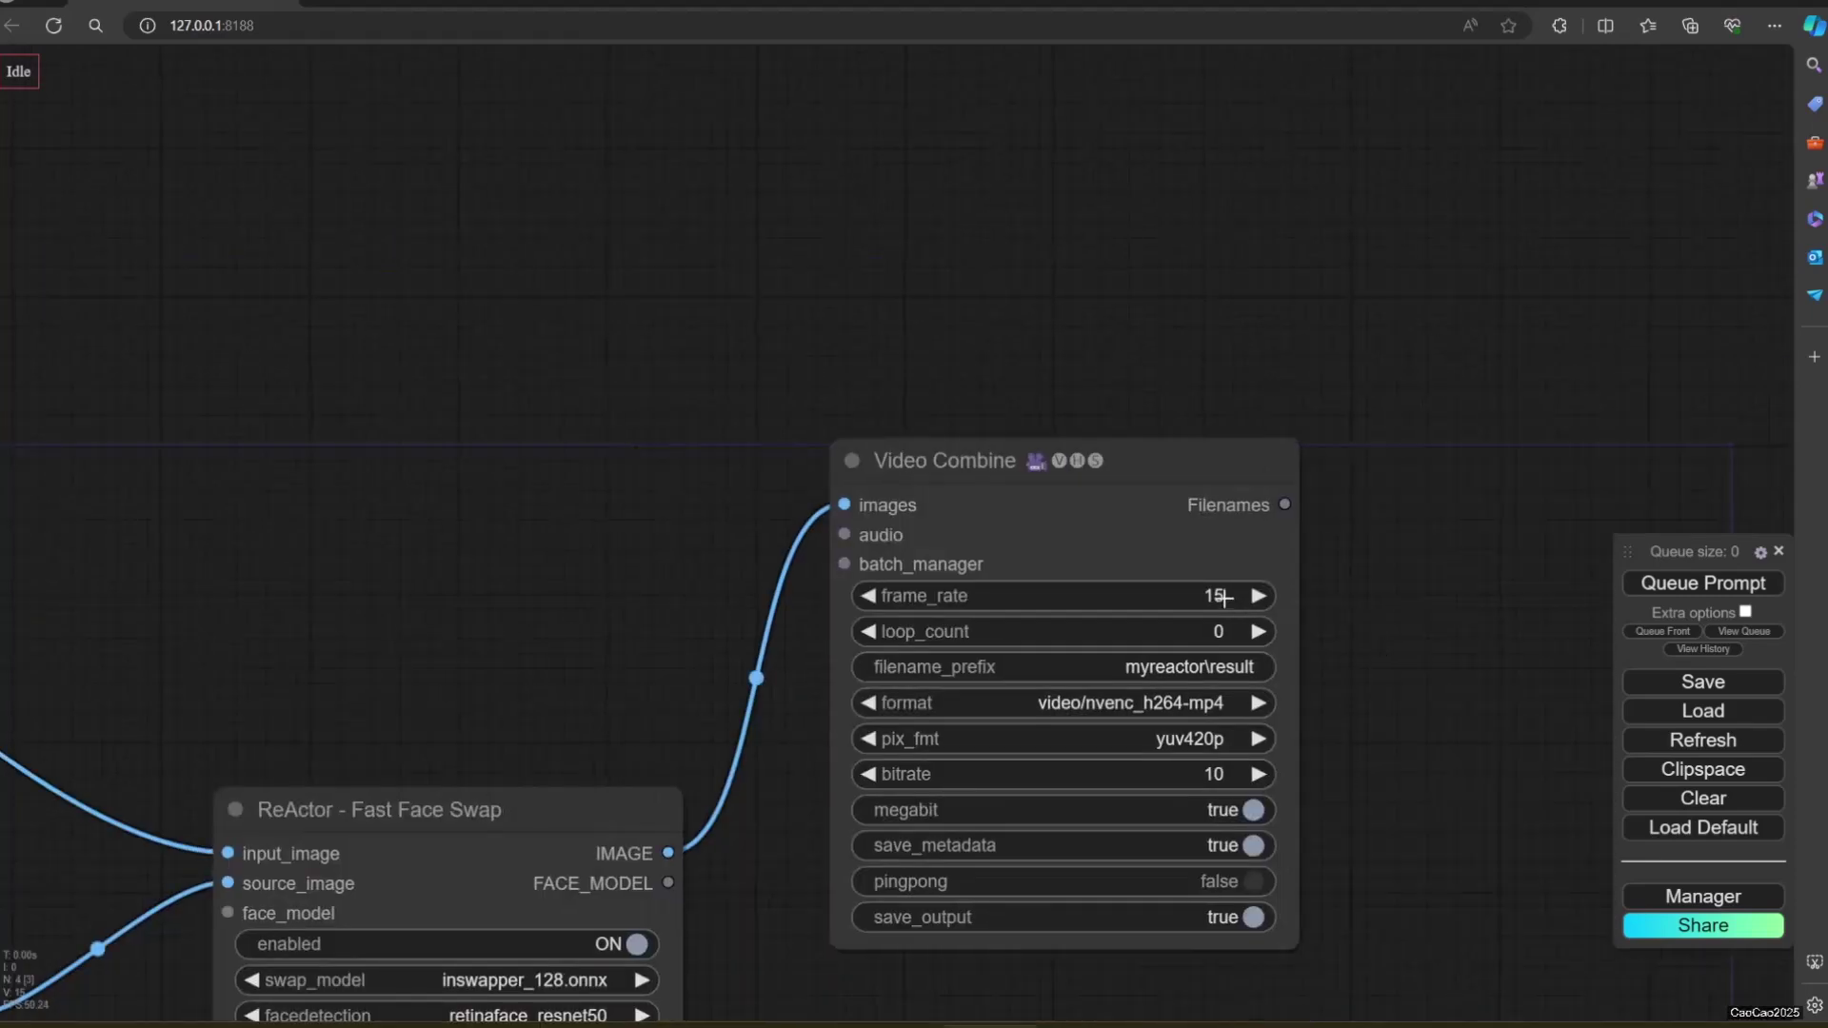
click(1224, 597)
text(30)
key(Return)
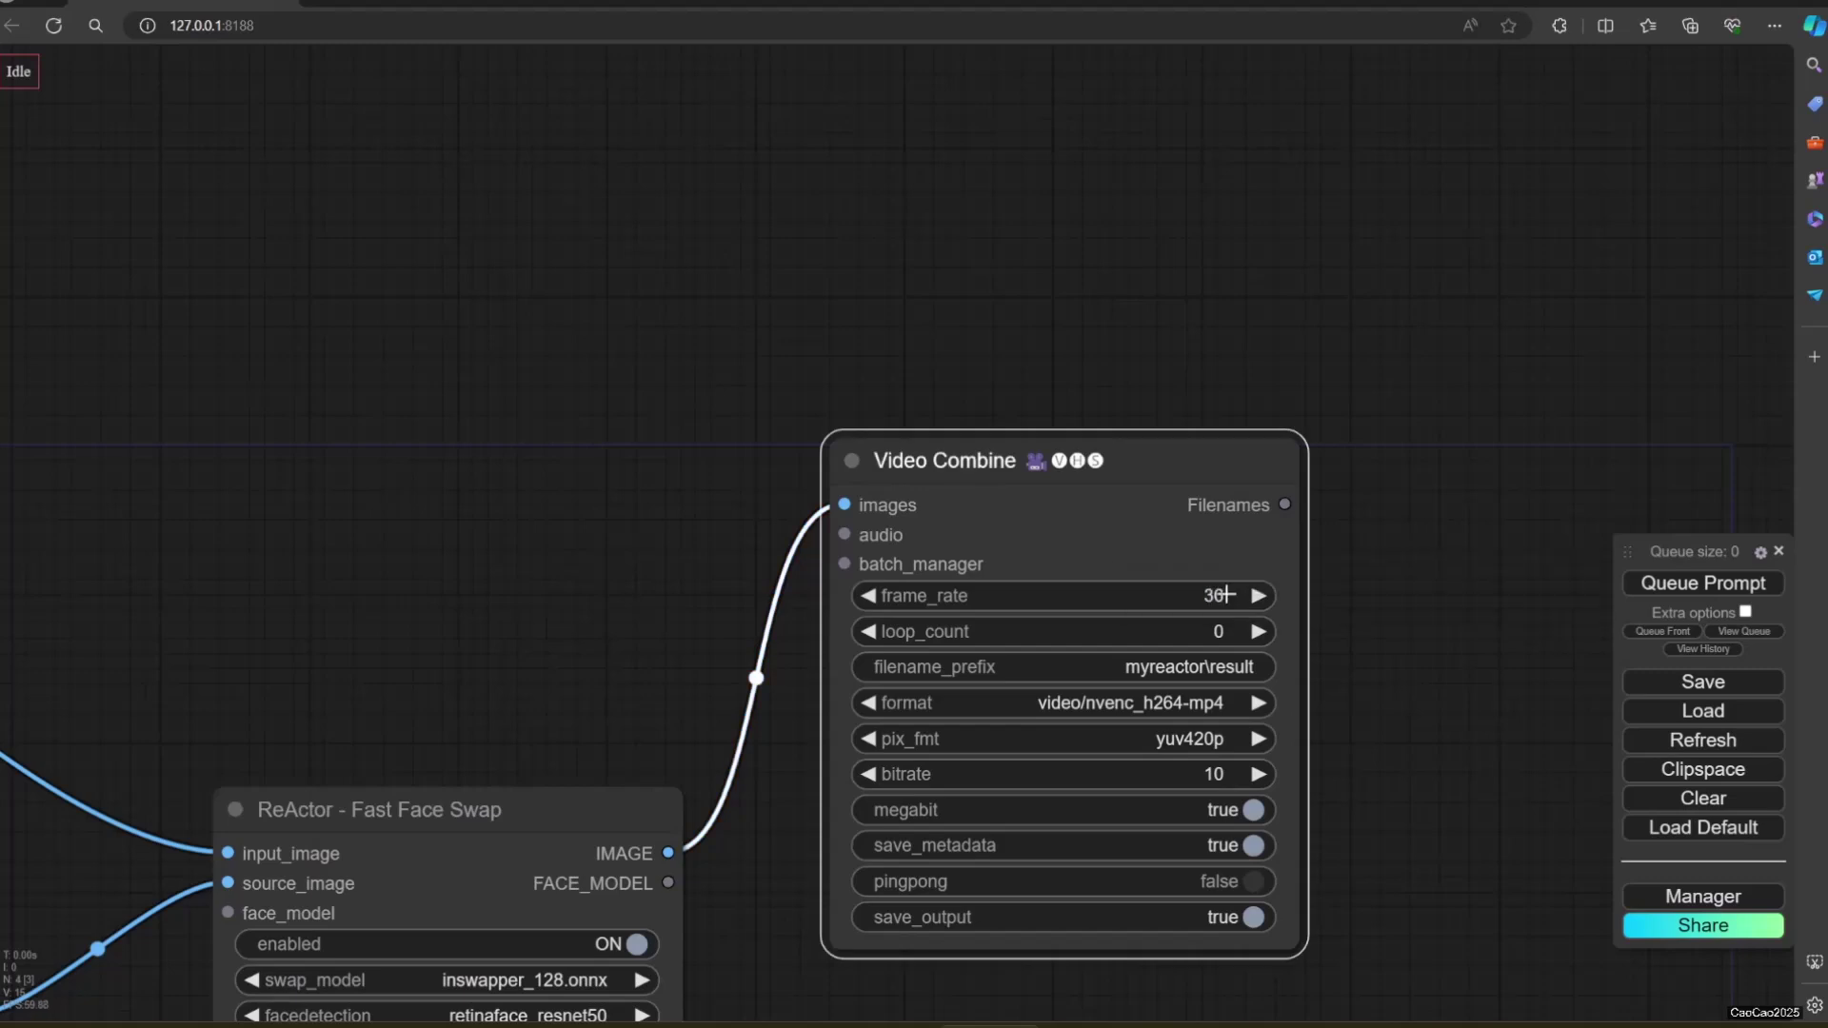
- Change the filename prefix to myreactor\face_change_30fps_chunk
click(1226, 666)
text(myreactor\face_change_30)
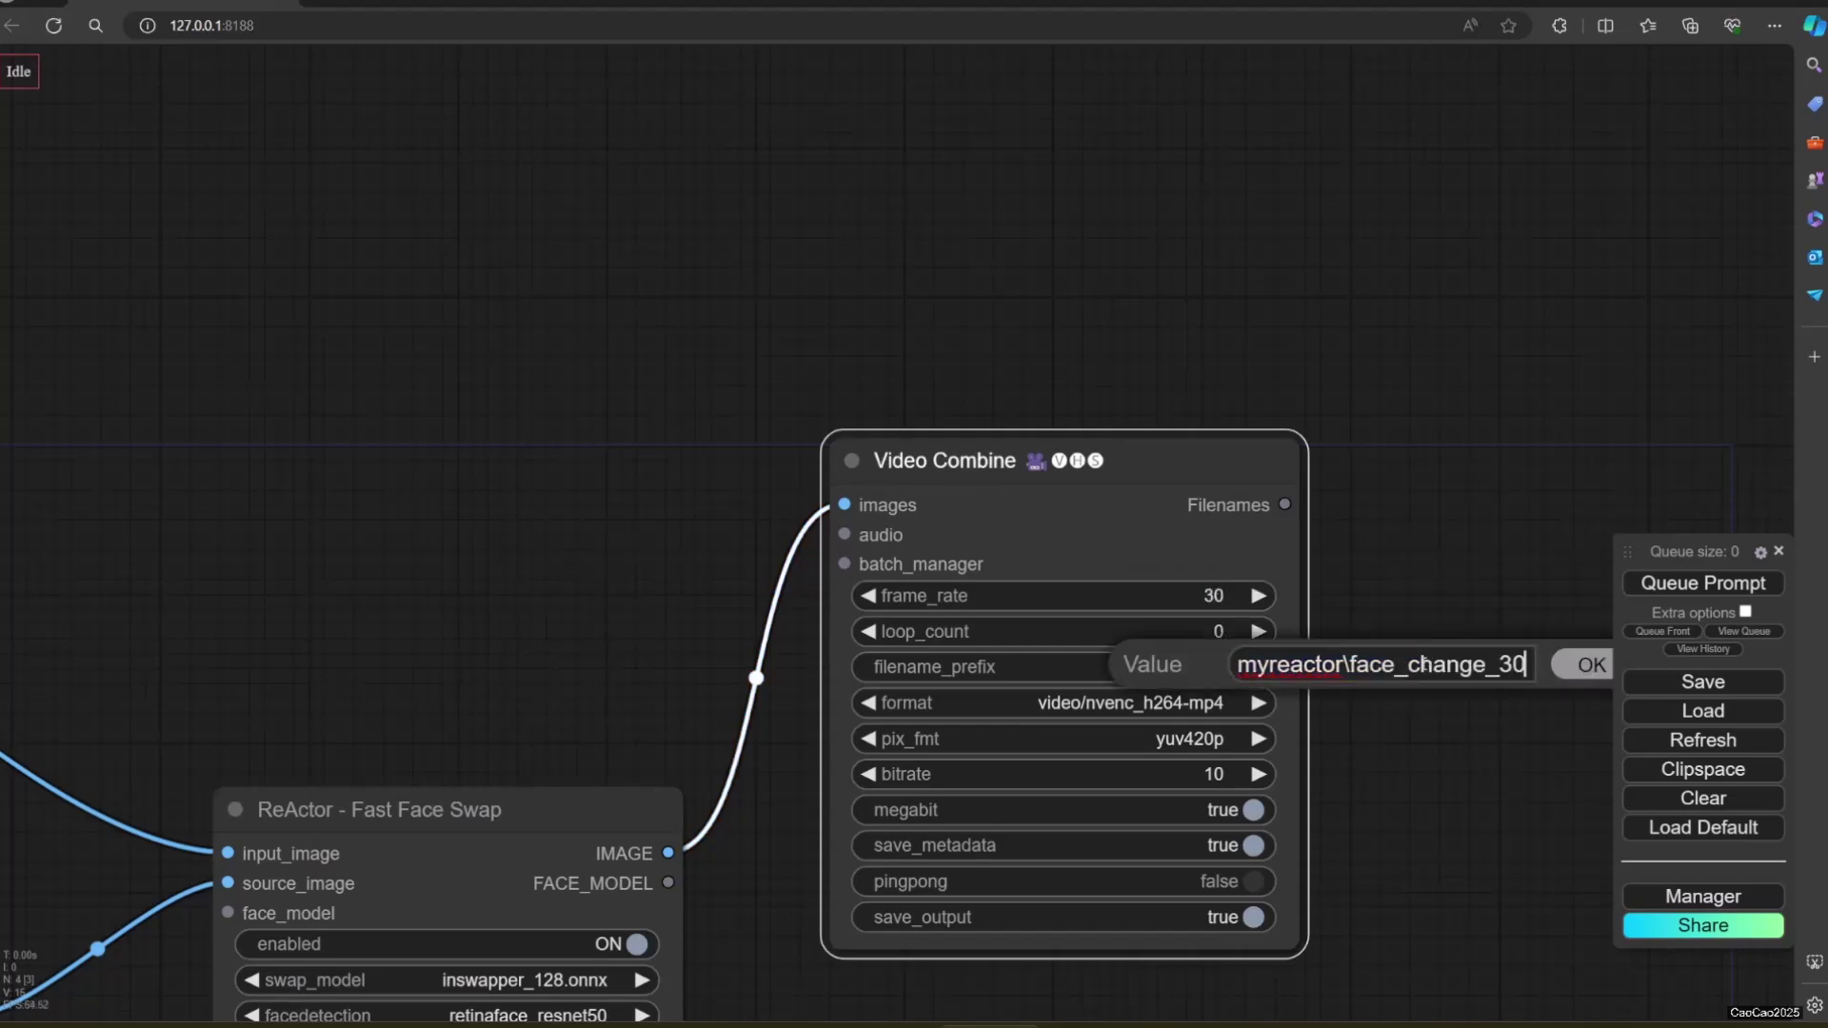
text(p)
key(BackSpace)
text(fps_chun)
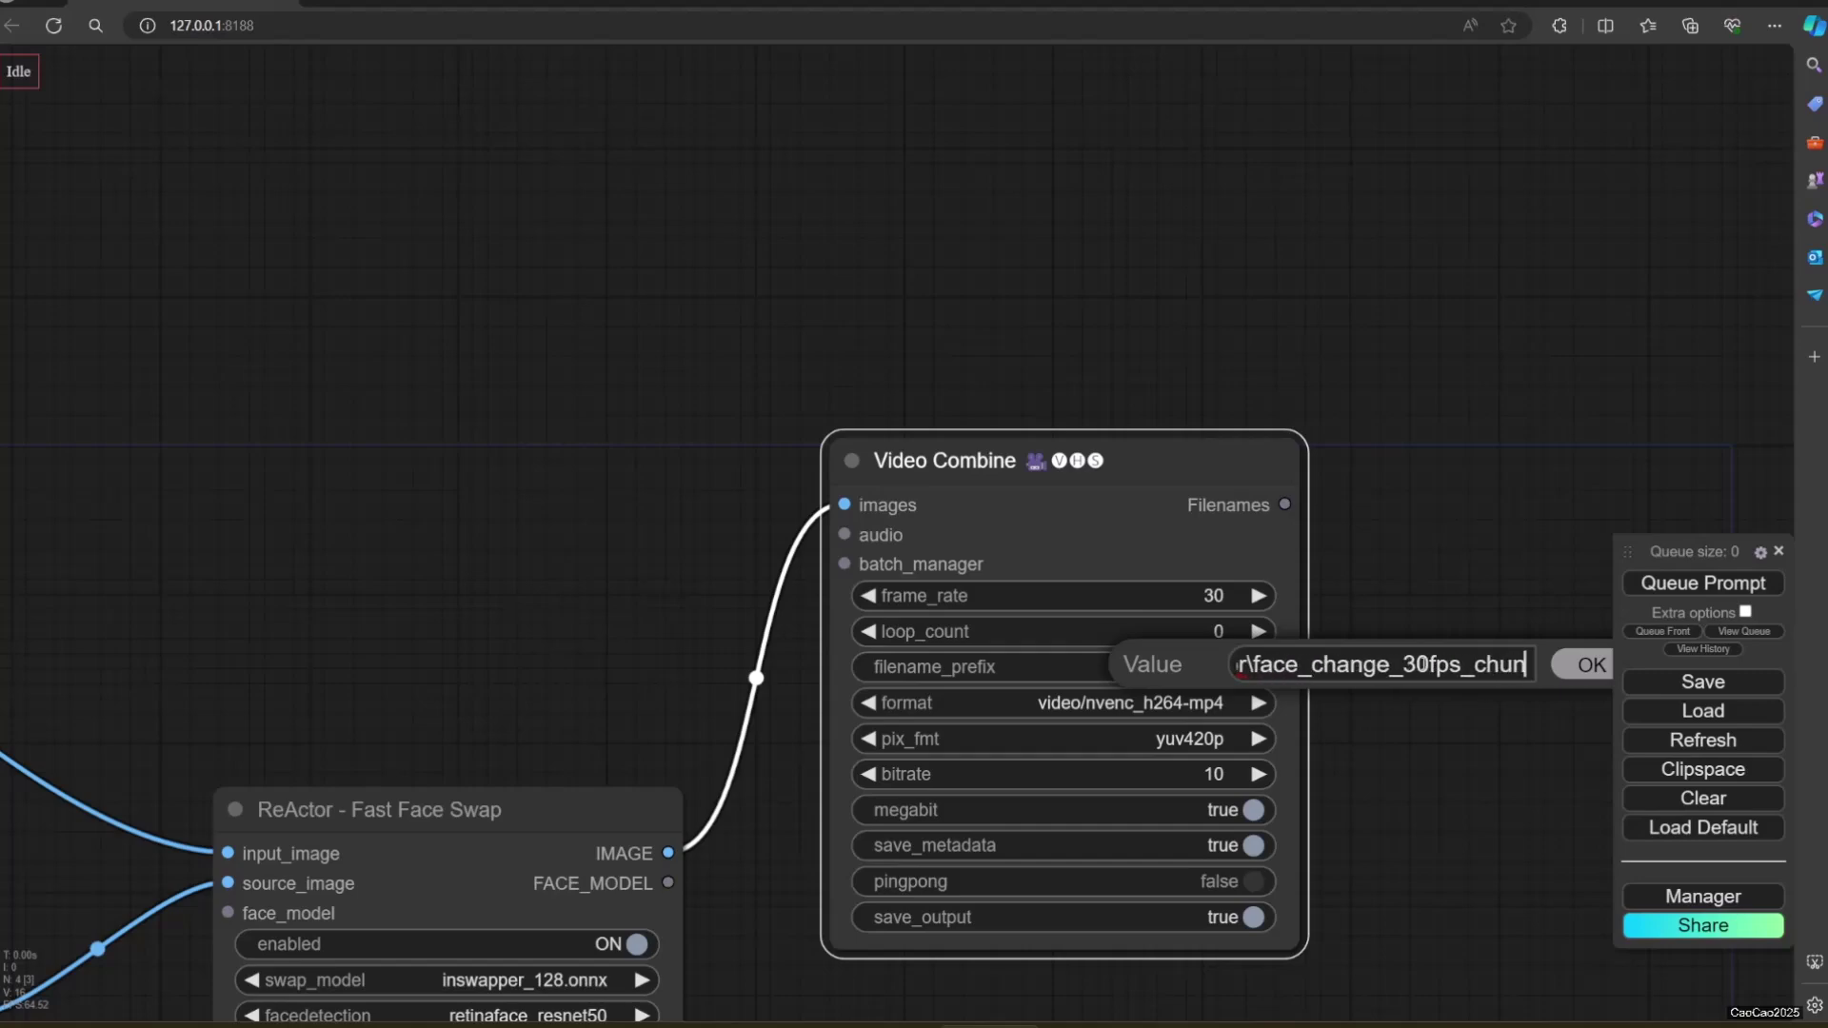
key(Return)
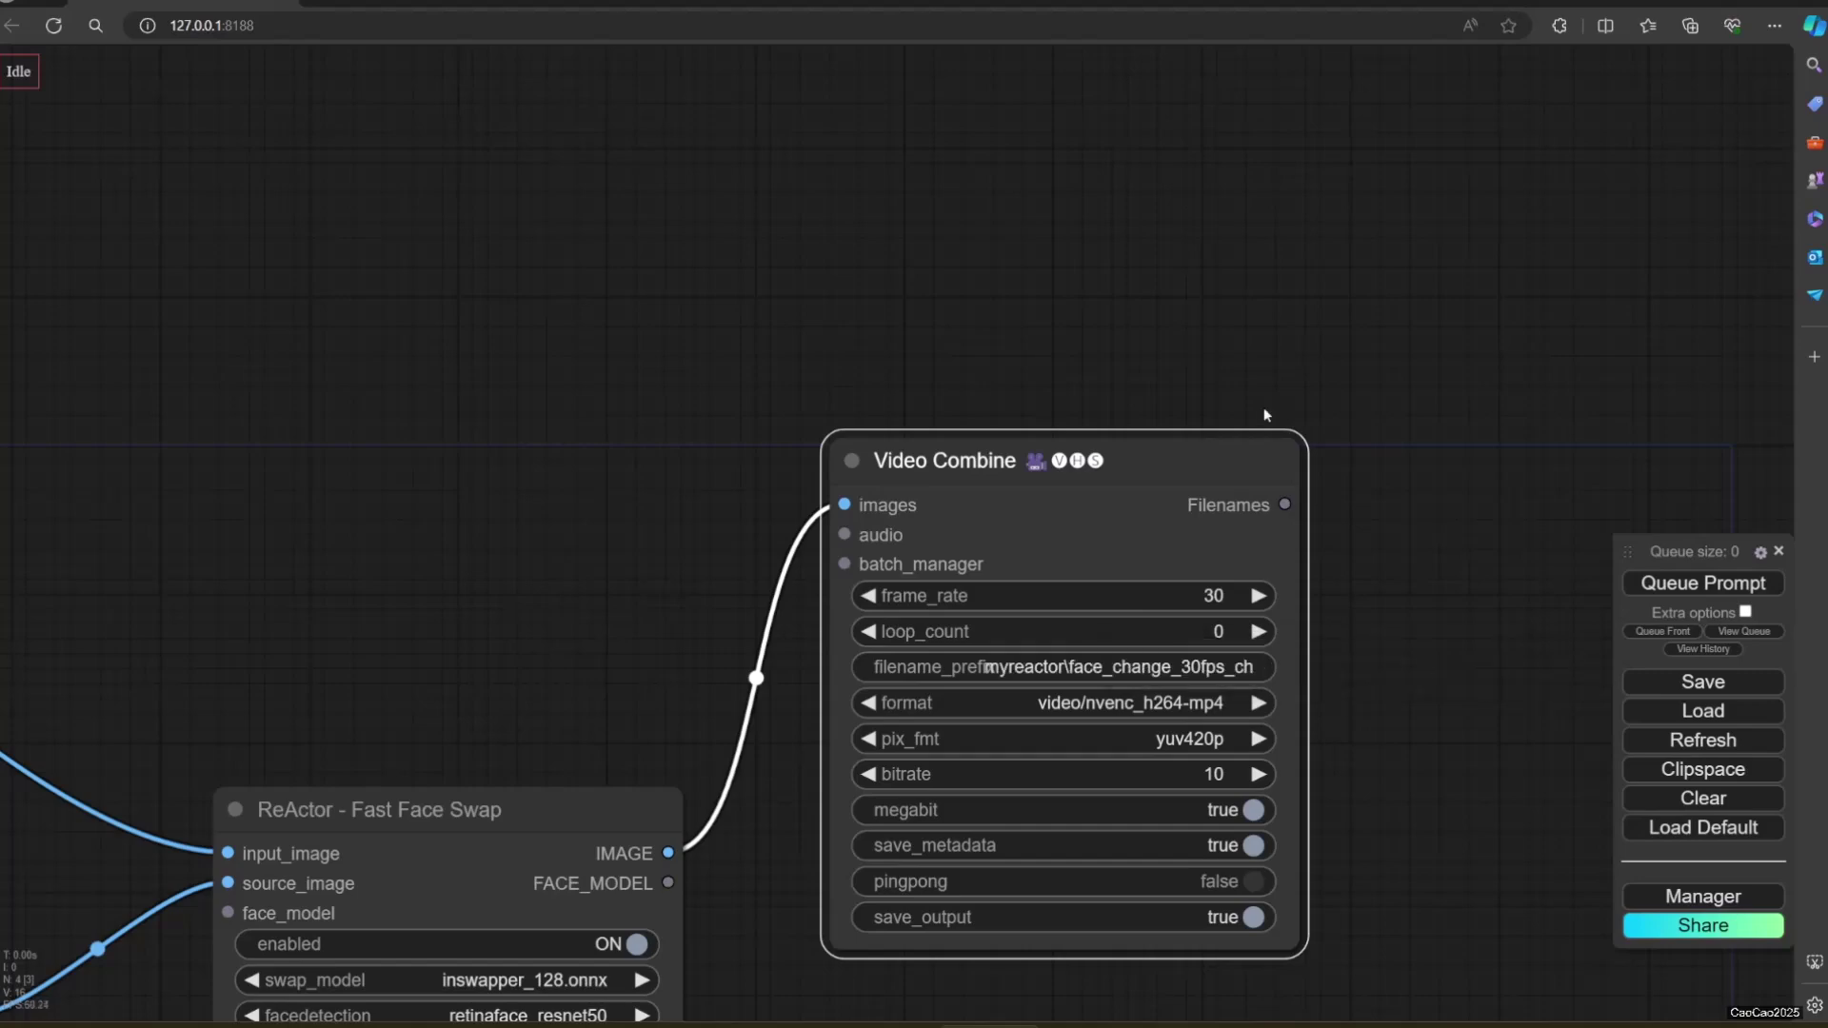
- Set frame_load_cap to 120 and queue the first chunk render from frame 0
drag(277, 755, 961, 640)
drag(408, 604, 1127, 625)
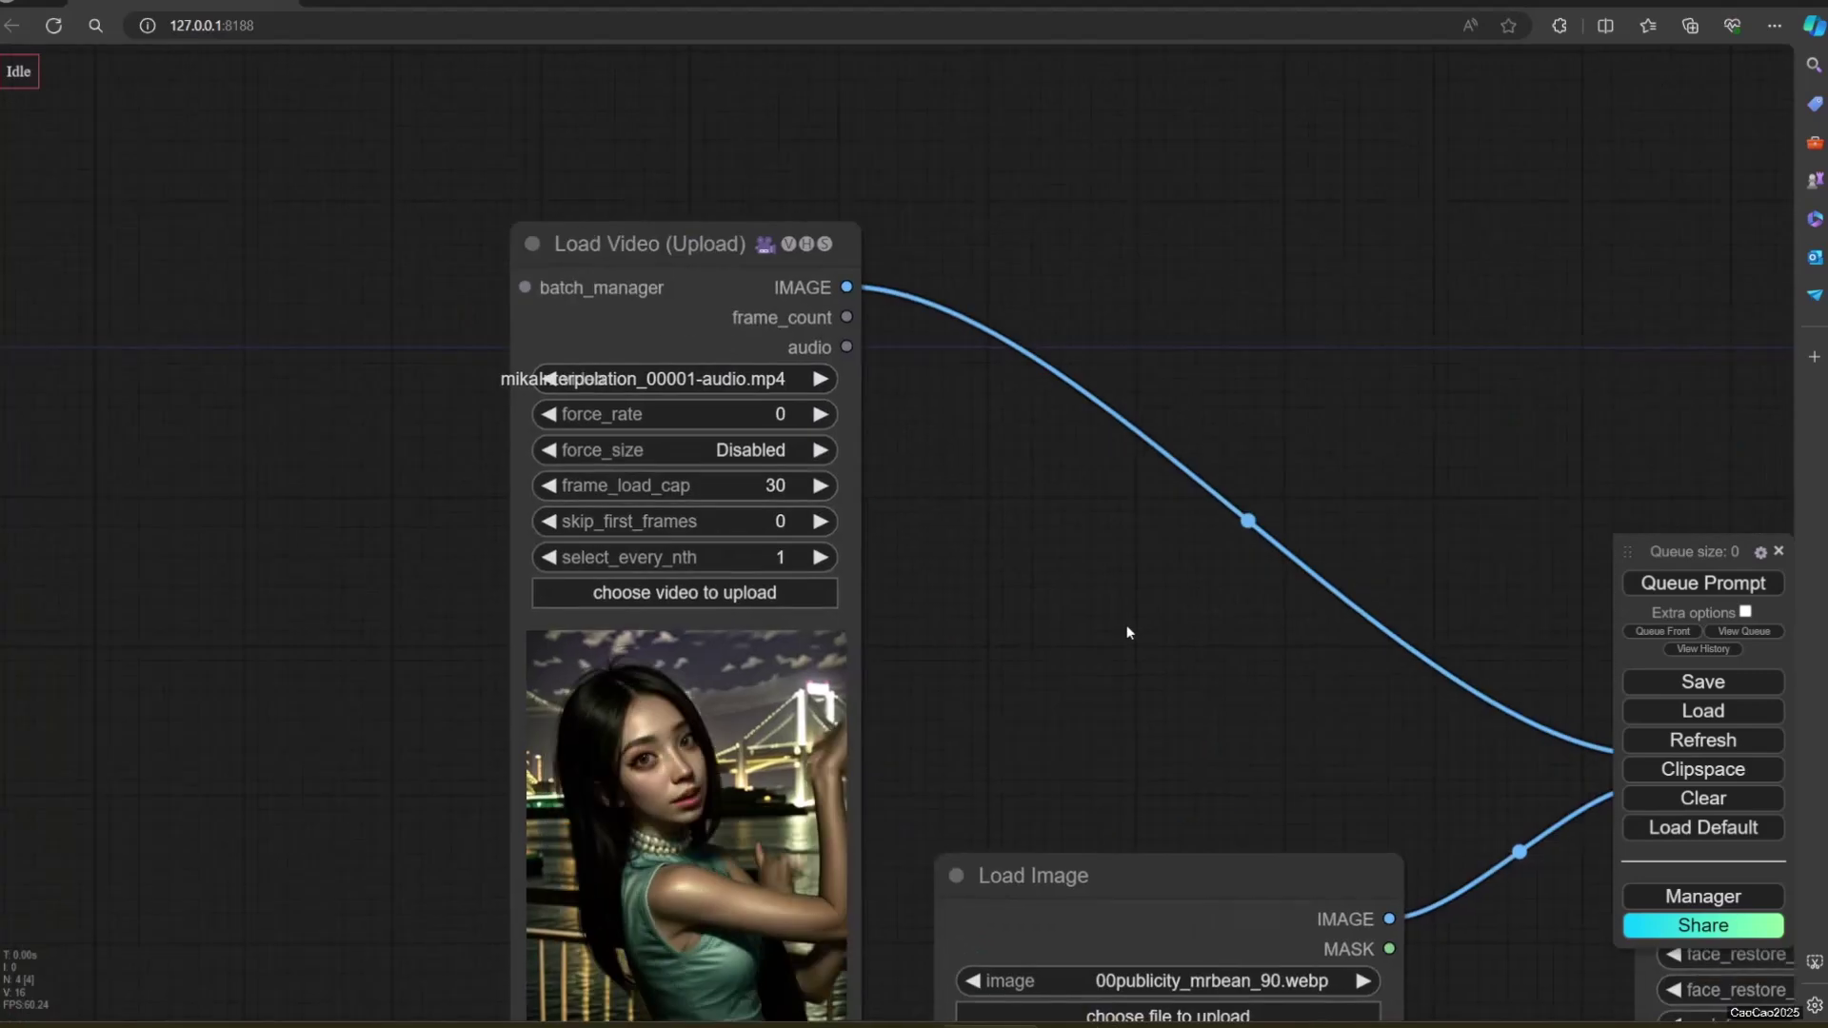
click(753, 502)
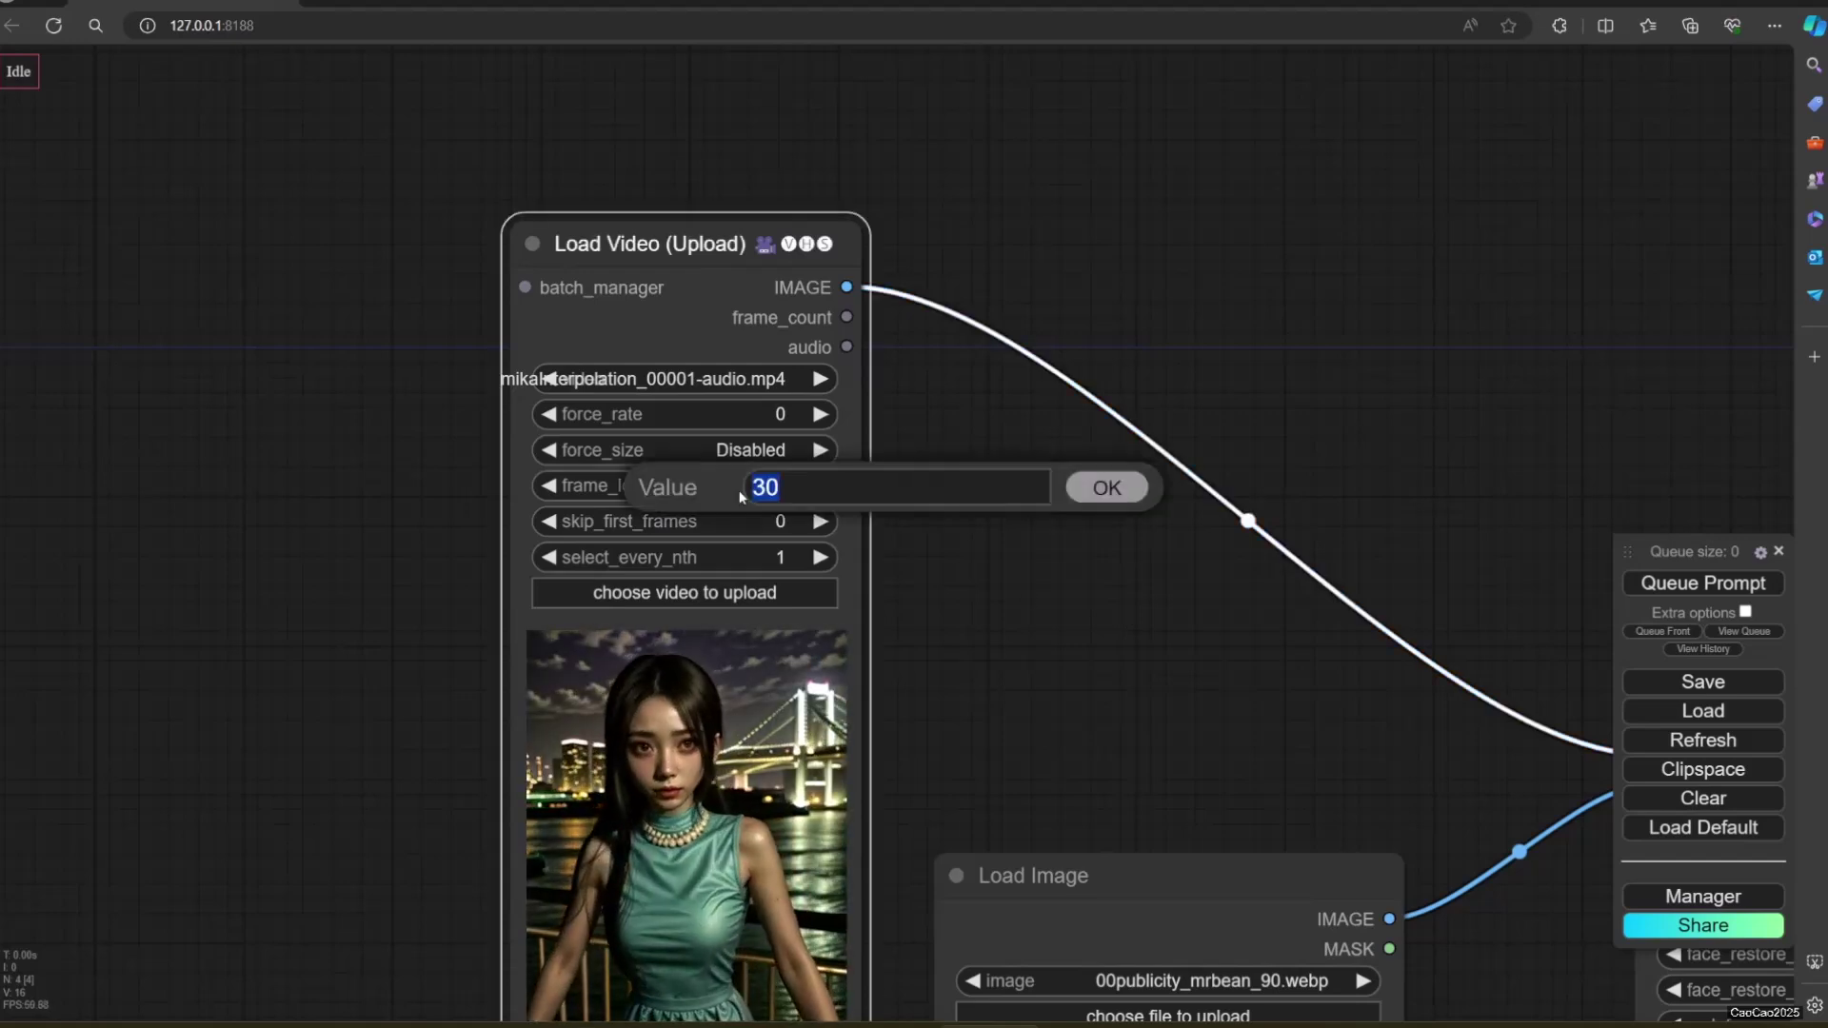
text(120)
key(Return)
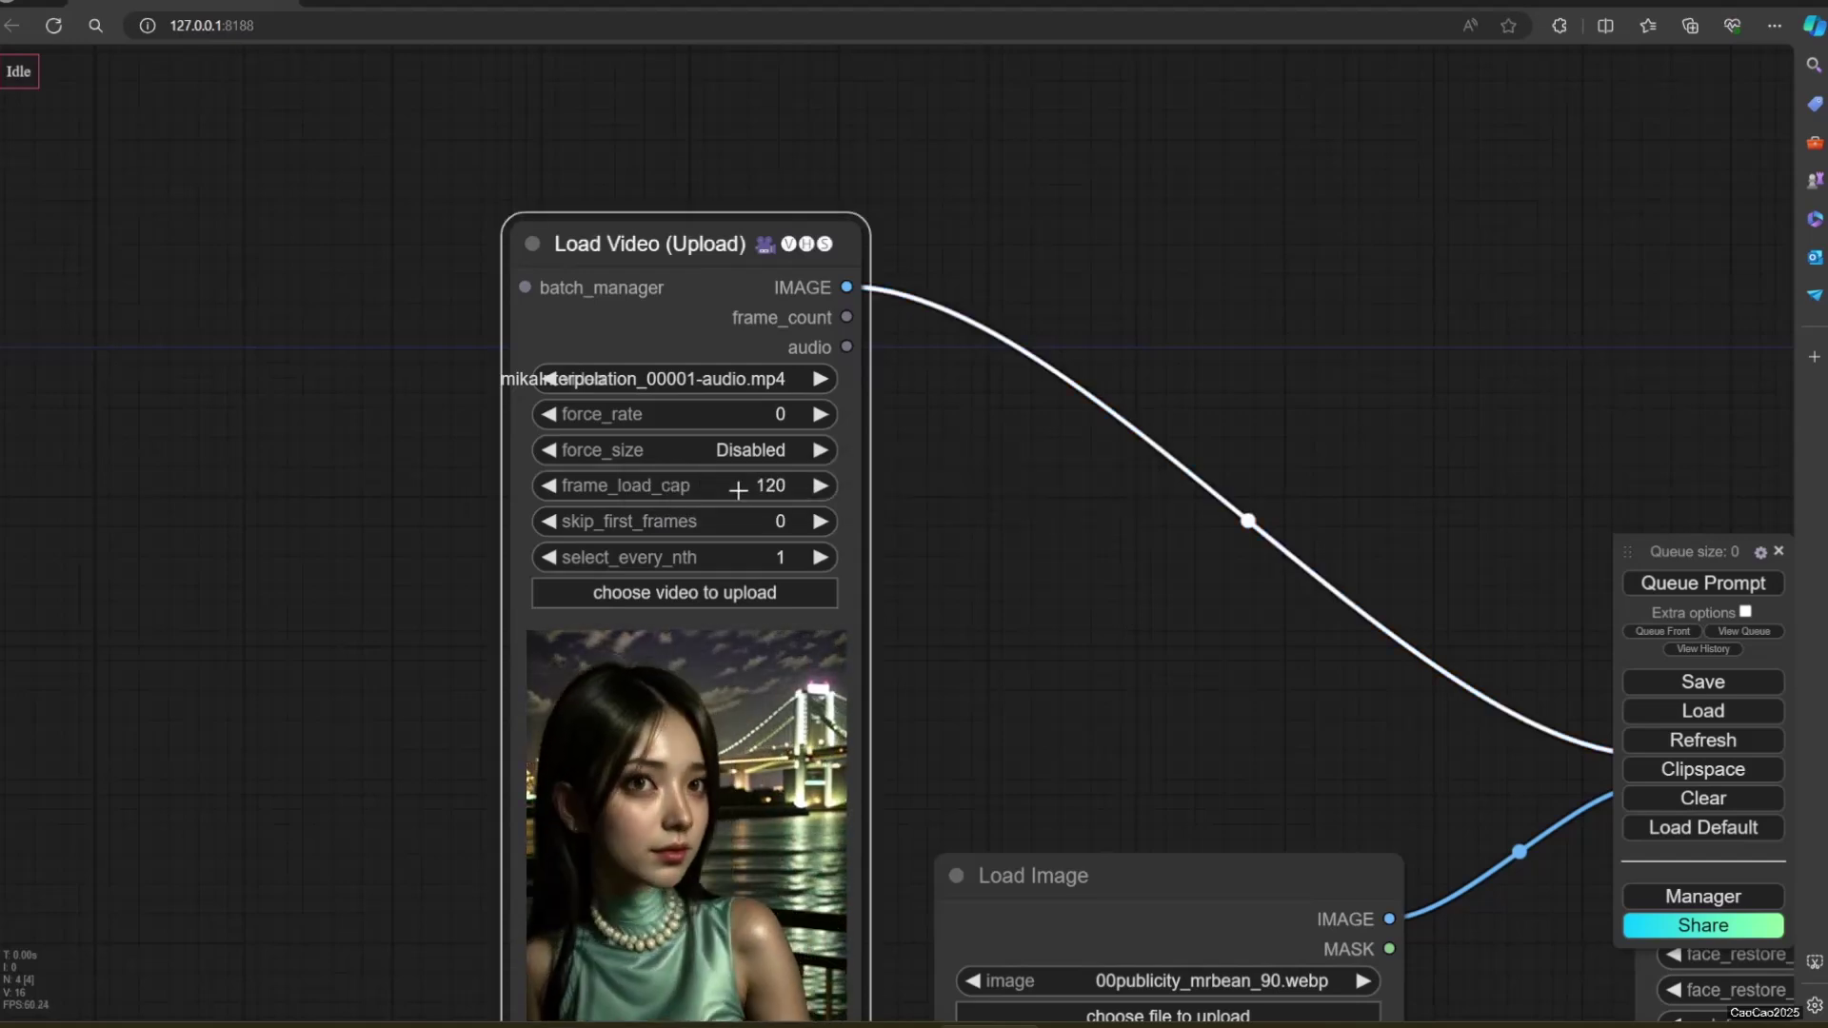
click(1630, 583)
- Queue chunks skipping 120 and 240 frames, then set skip_first_frames to 360
click(785, 525)
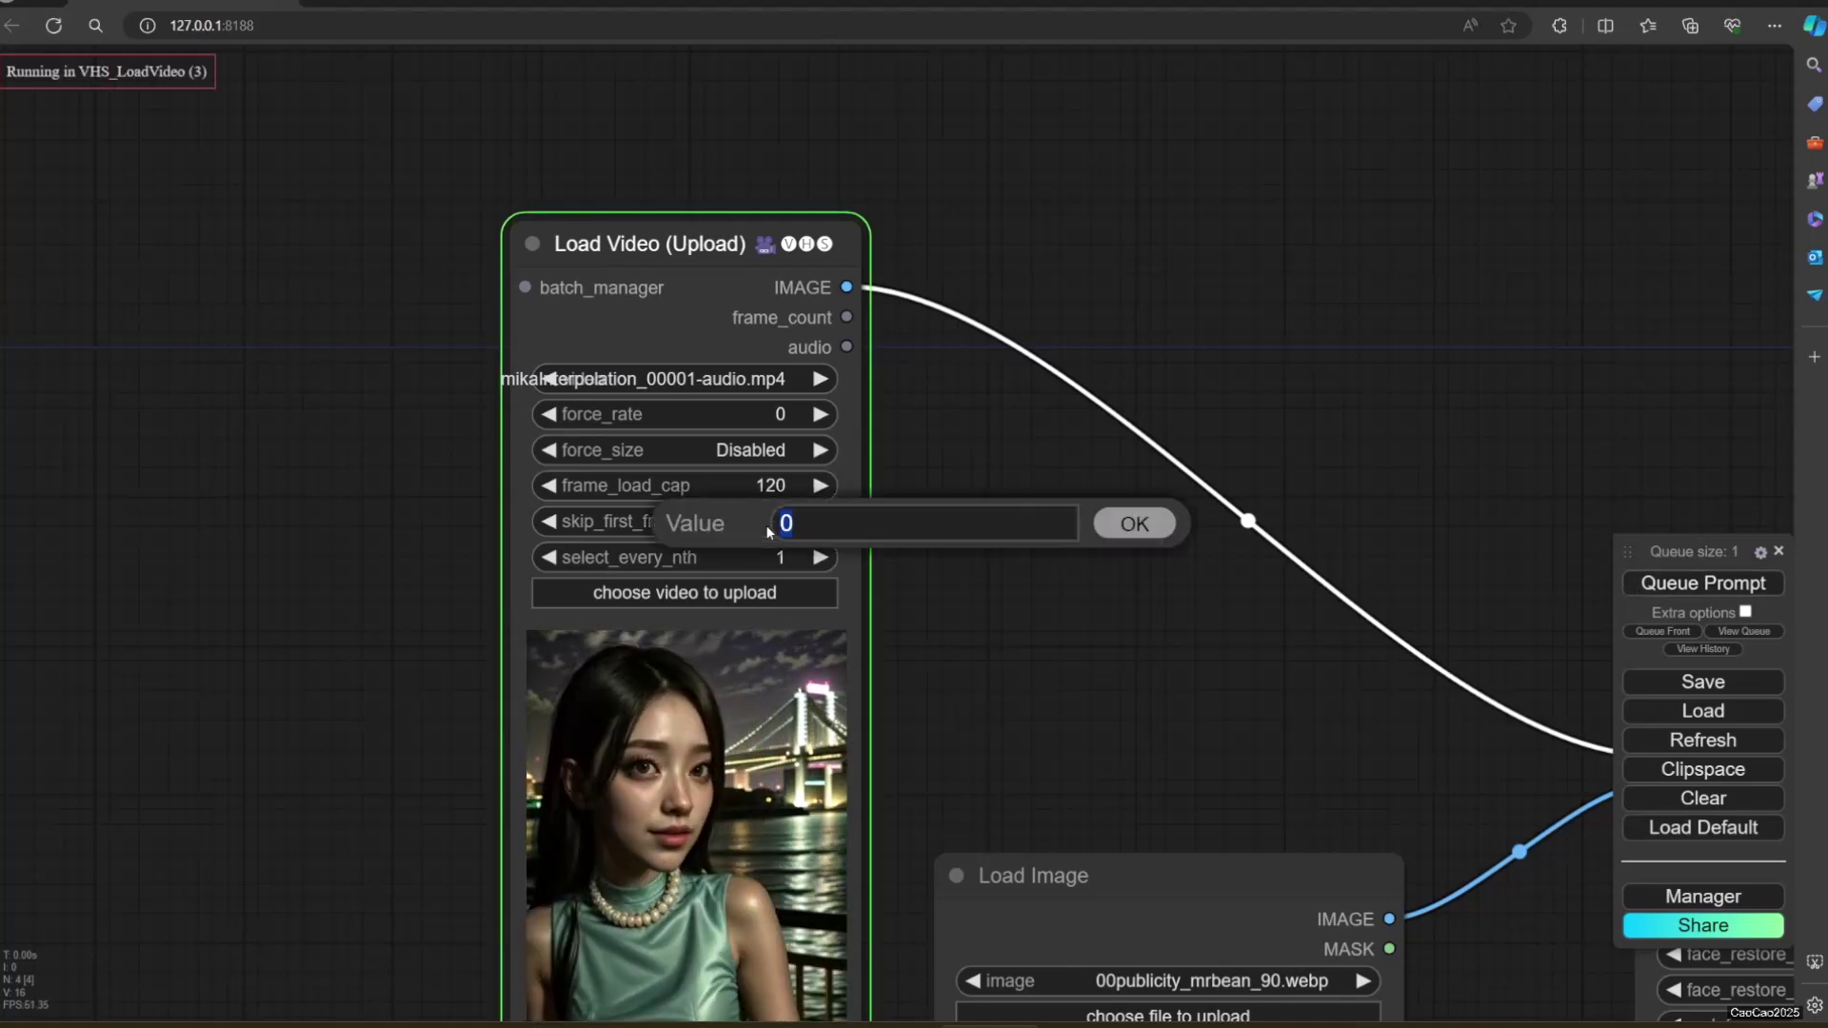
text(120)
key(Return)
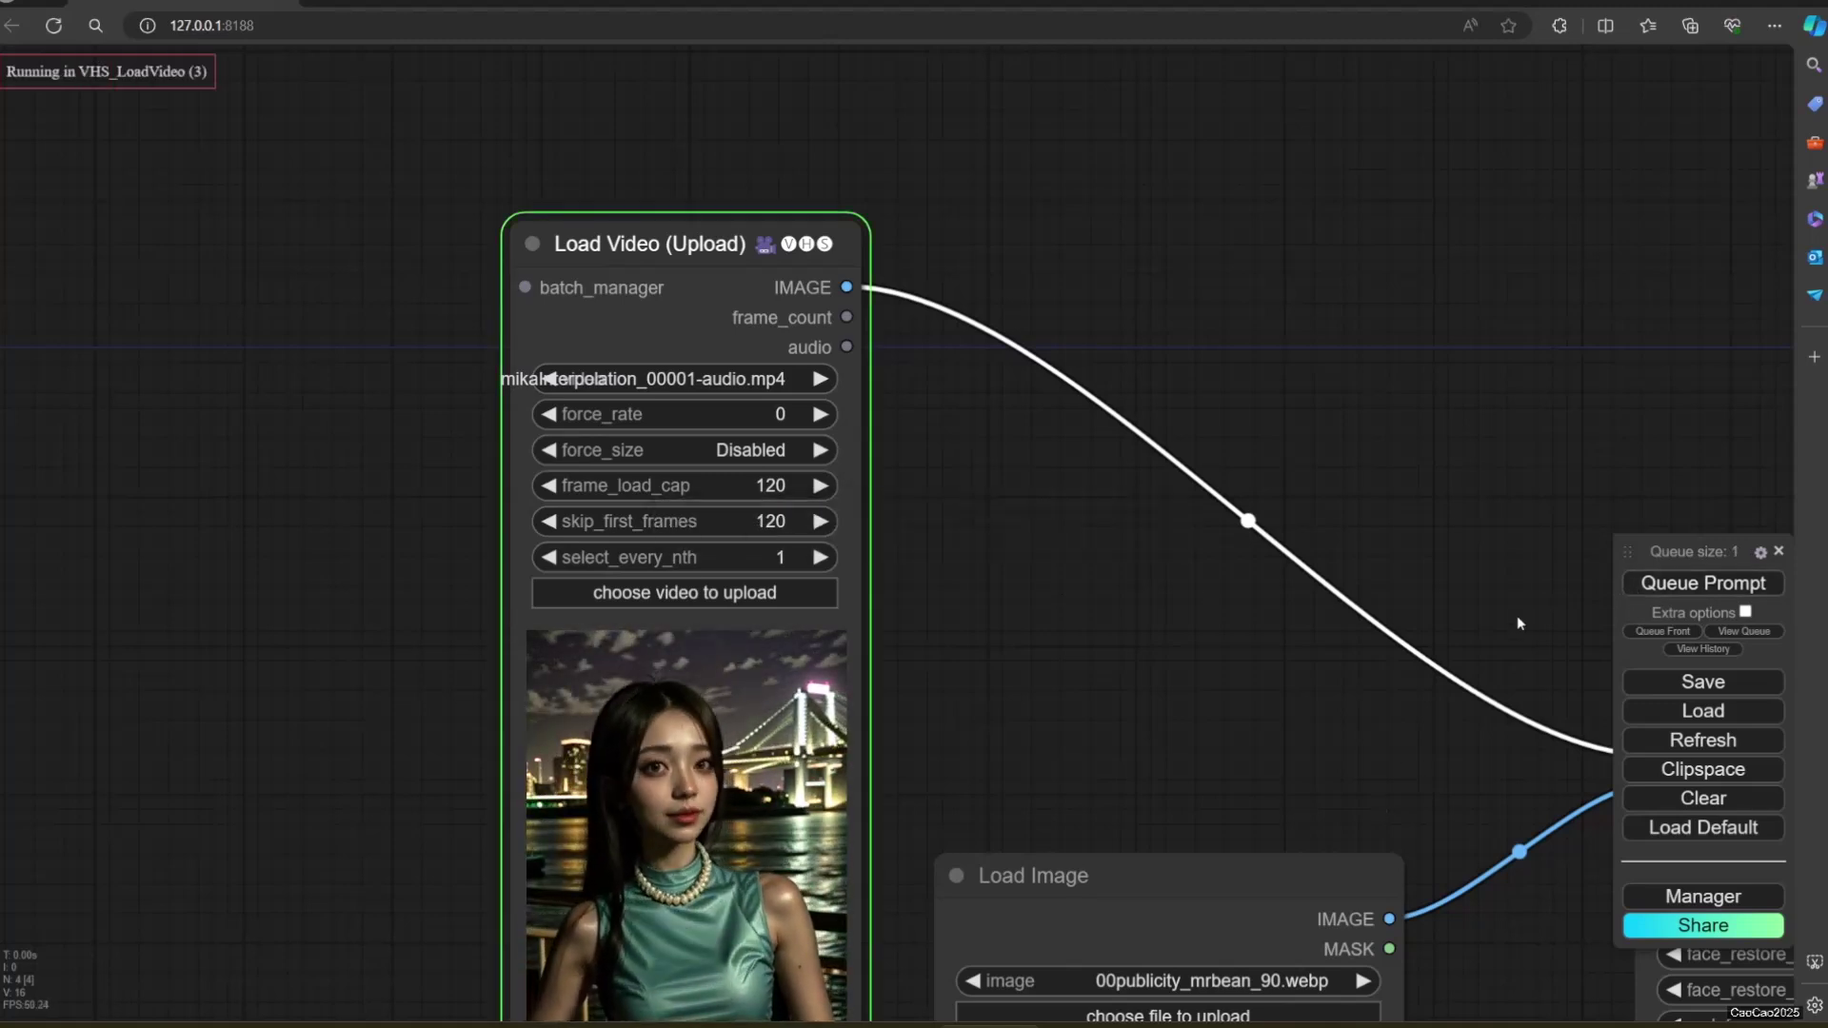
click(1646, 581)
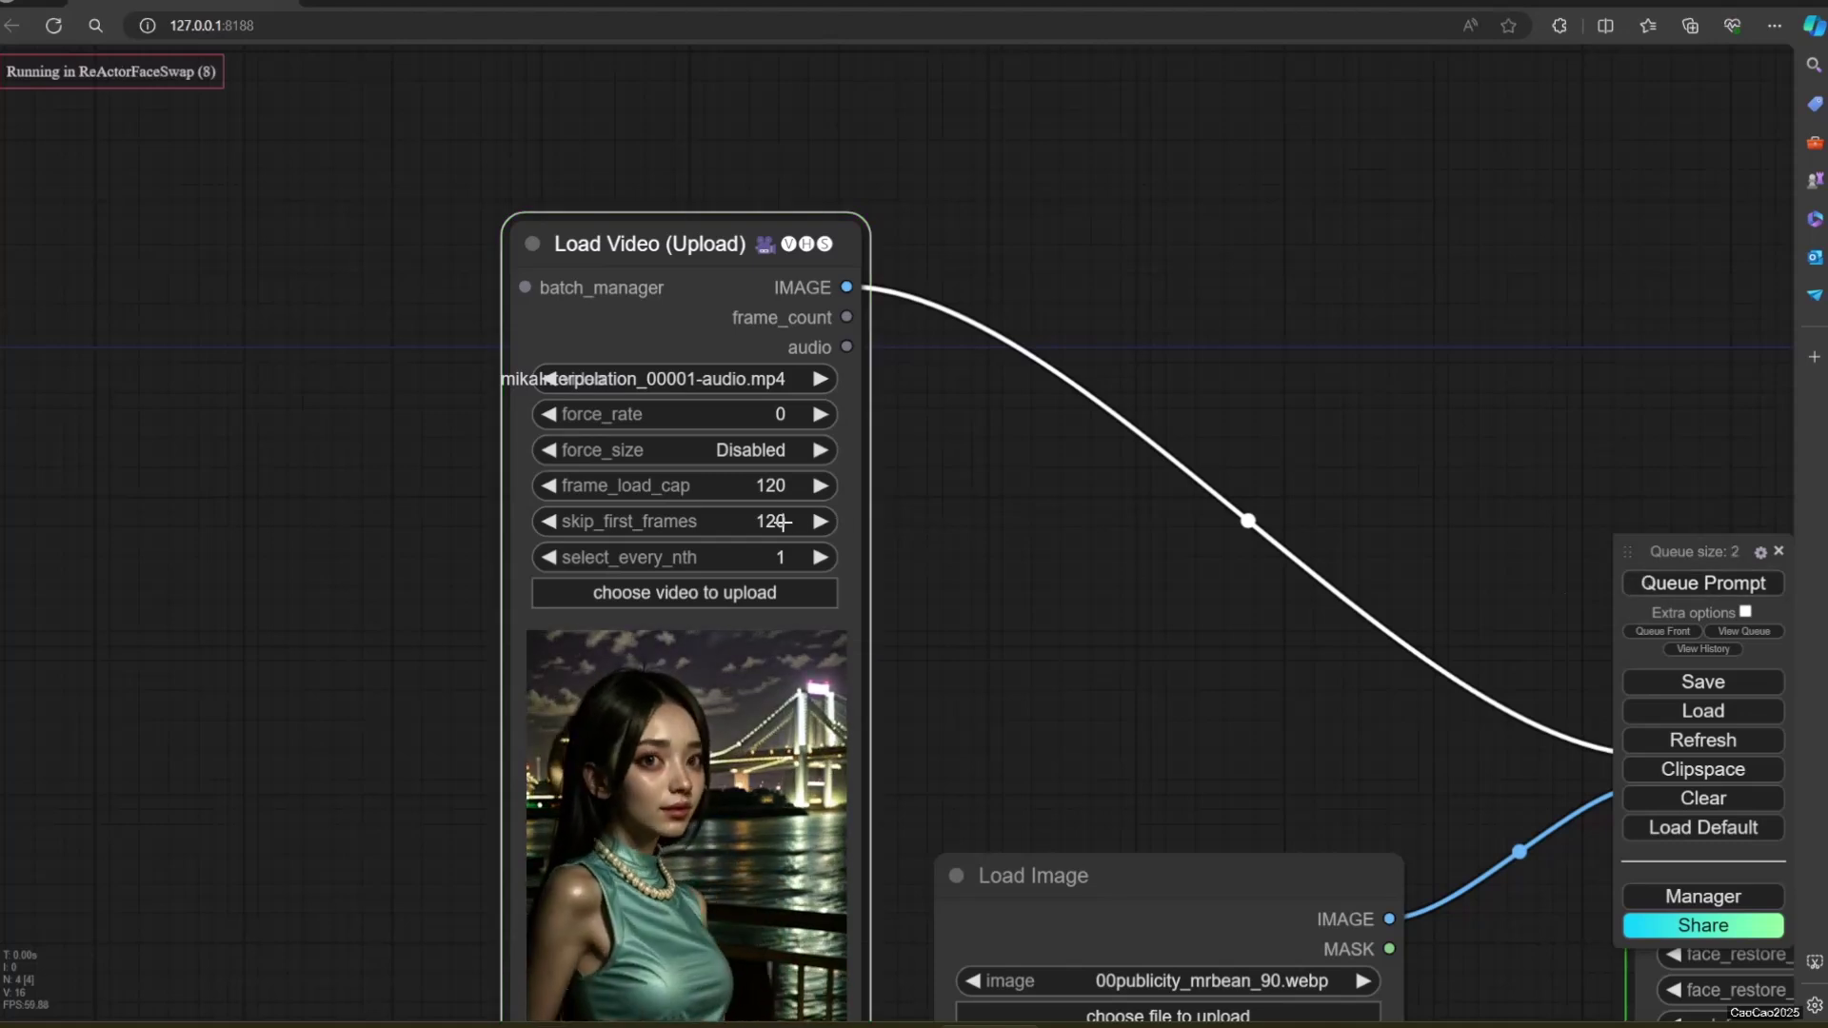
click(783, 522)
text(240)
key(Return)
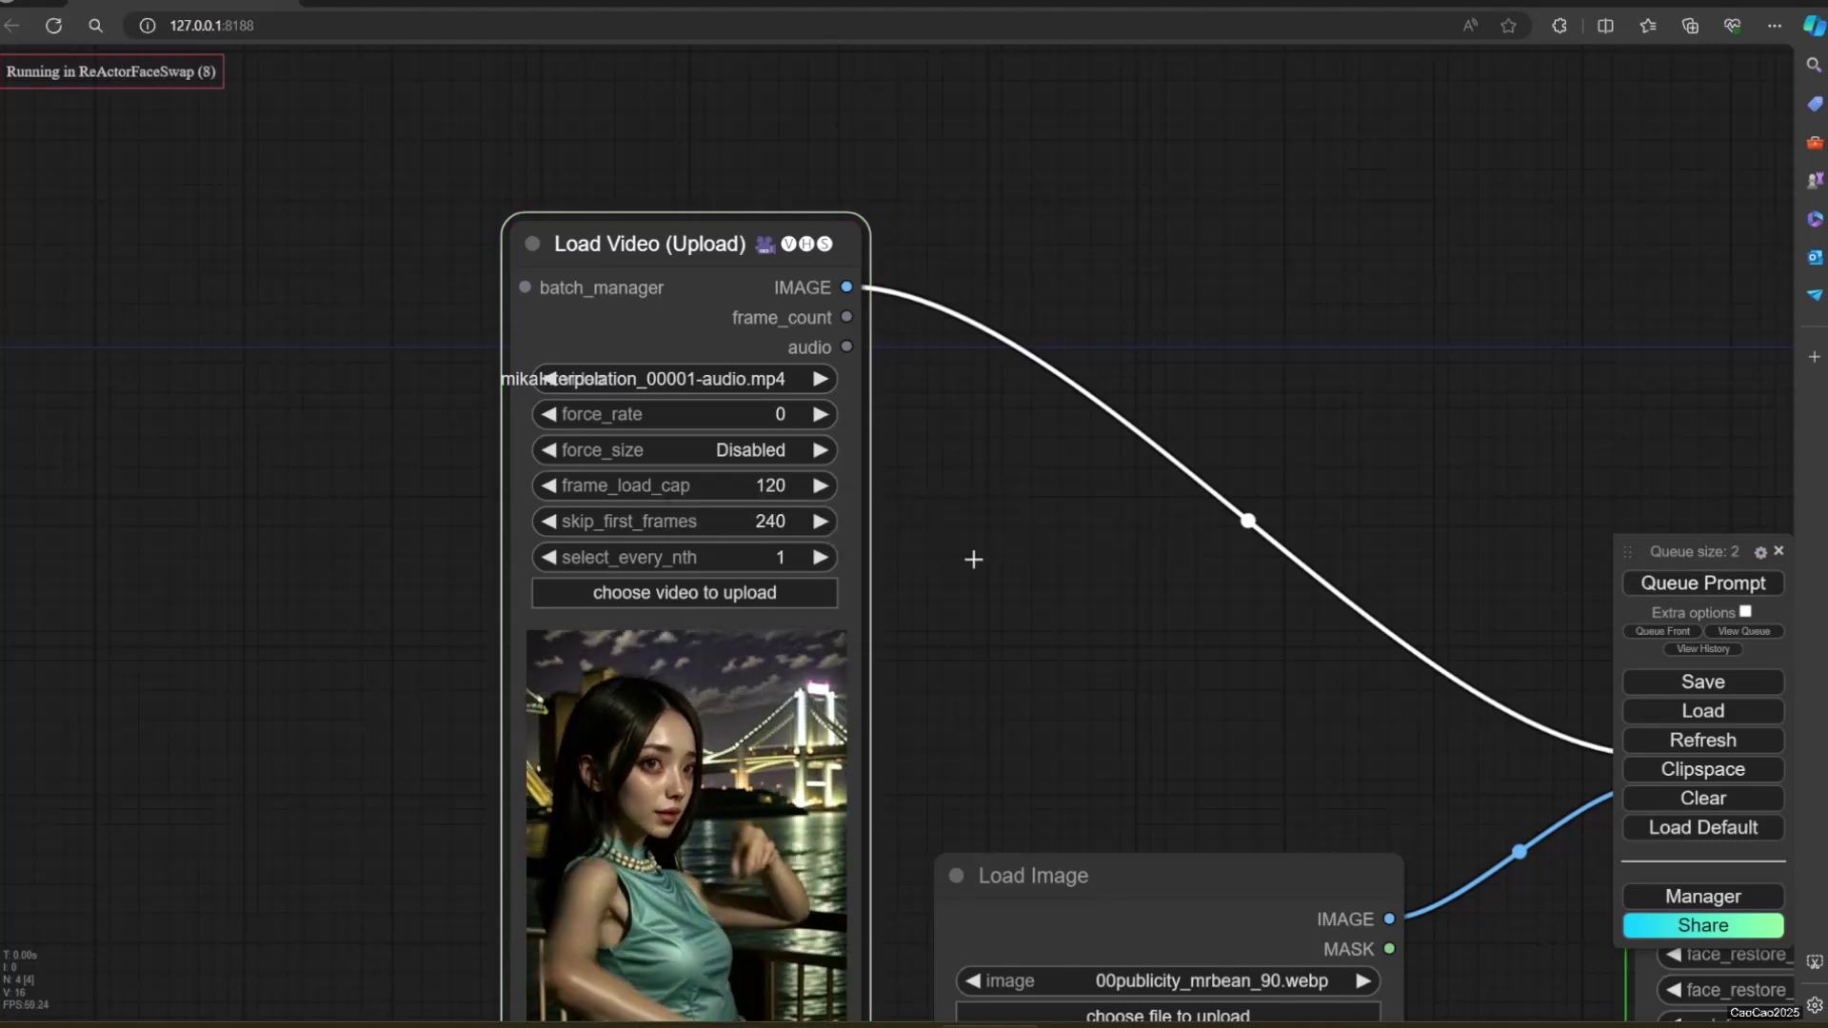
click(1633, 579)
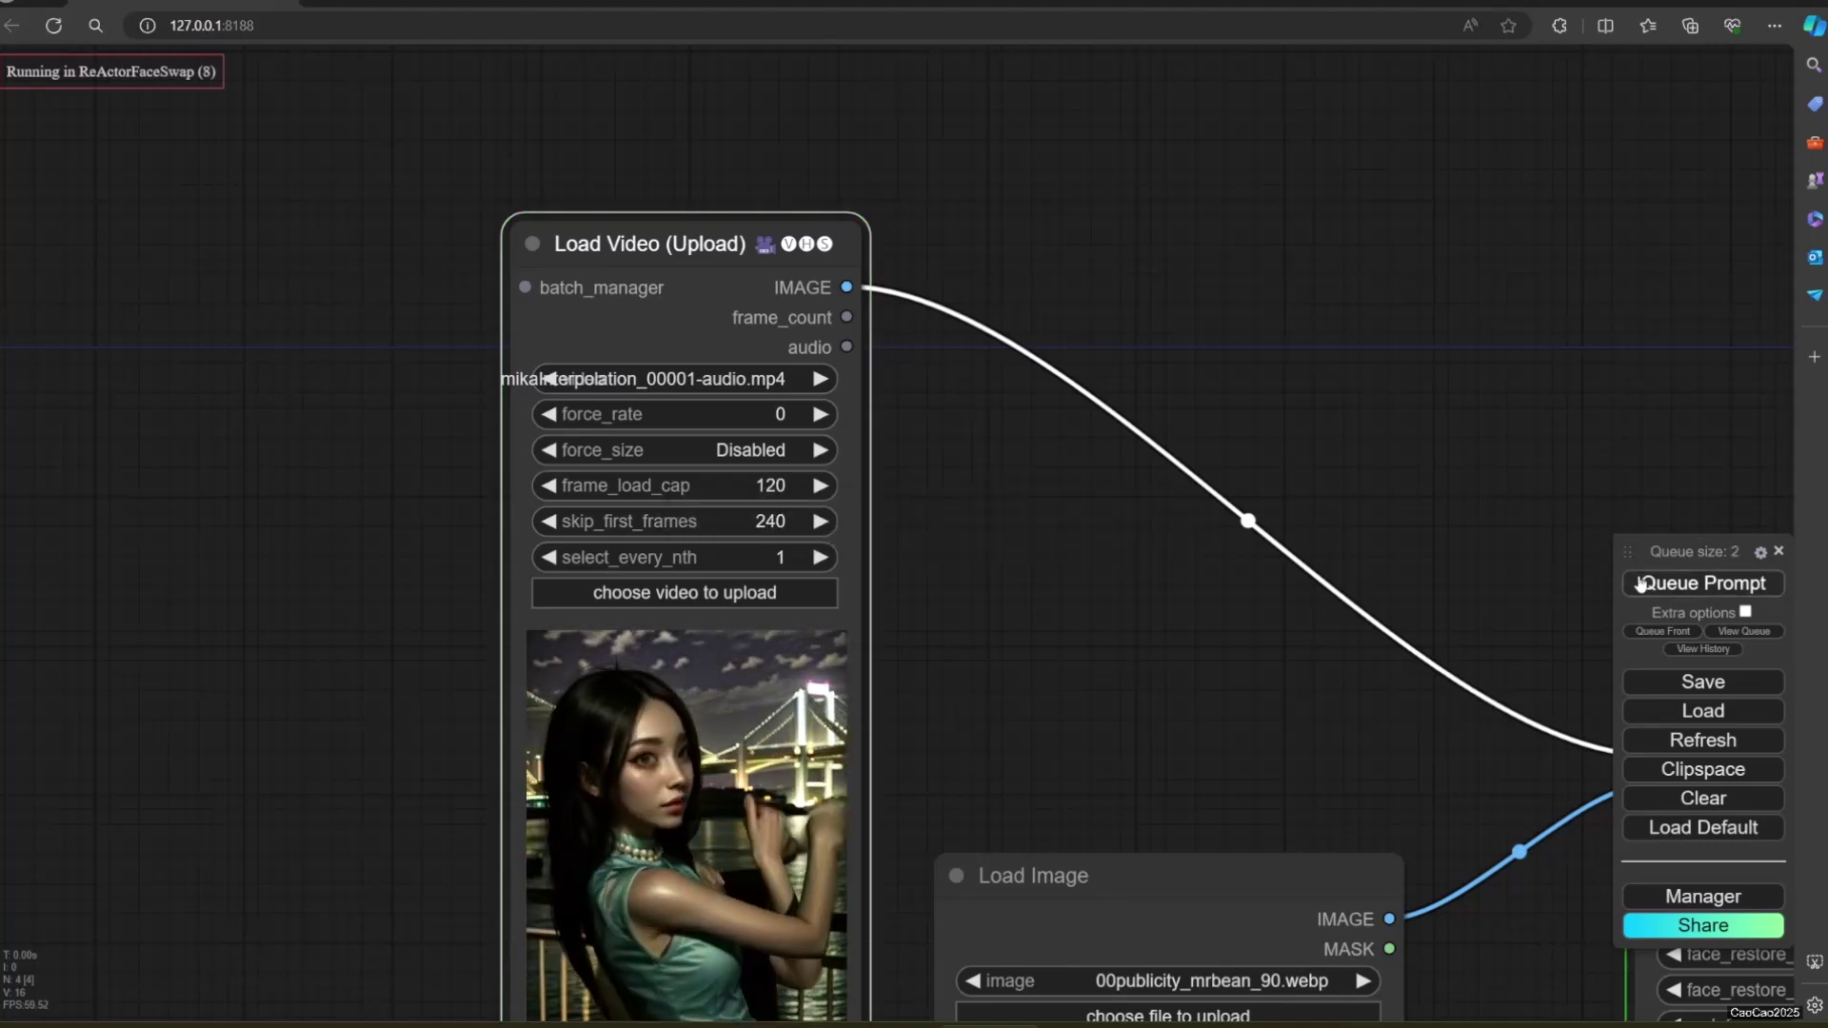
click(760, 523)
text(36)
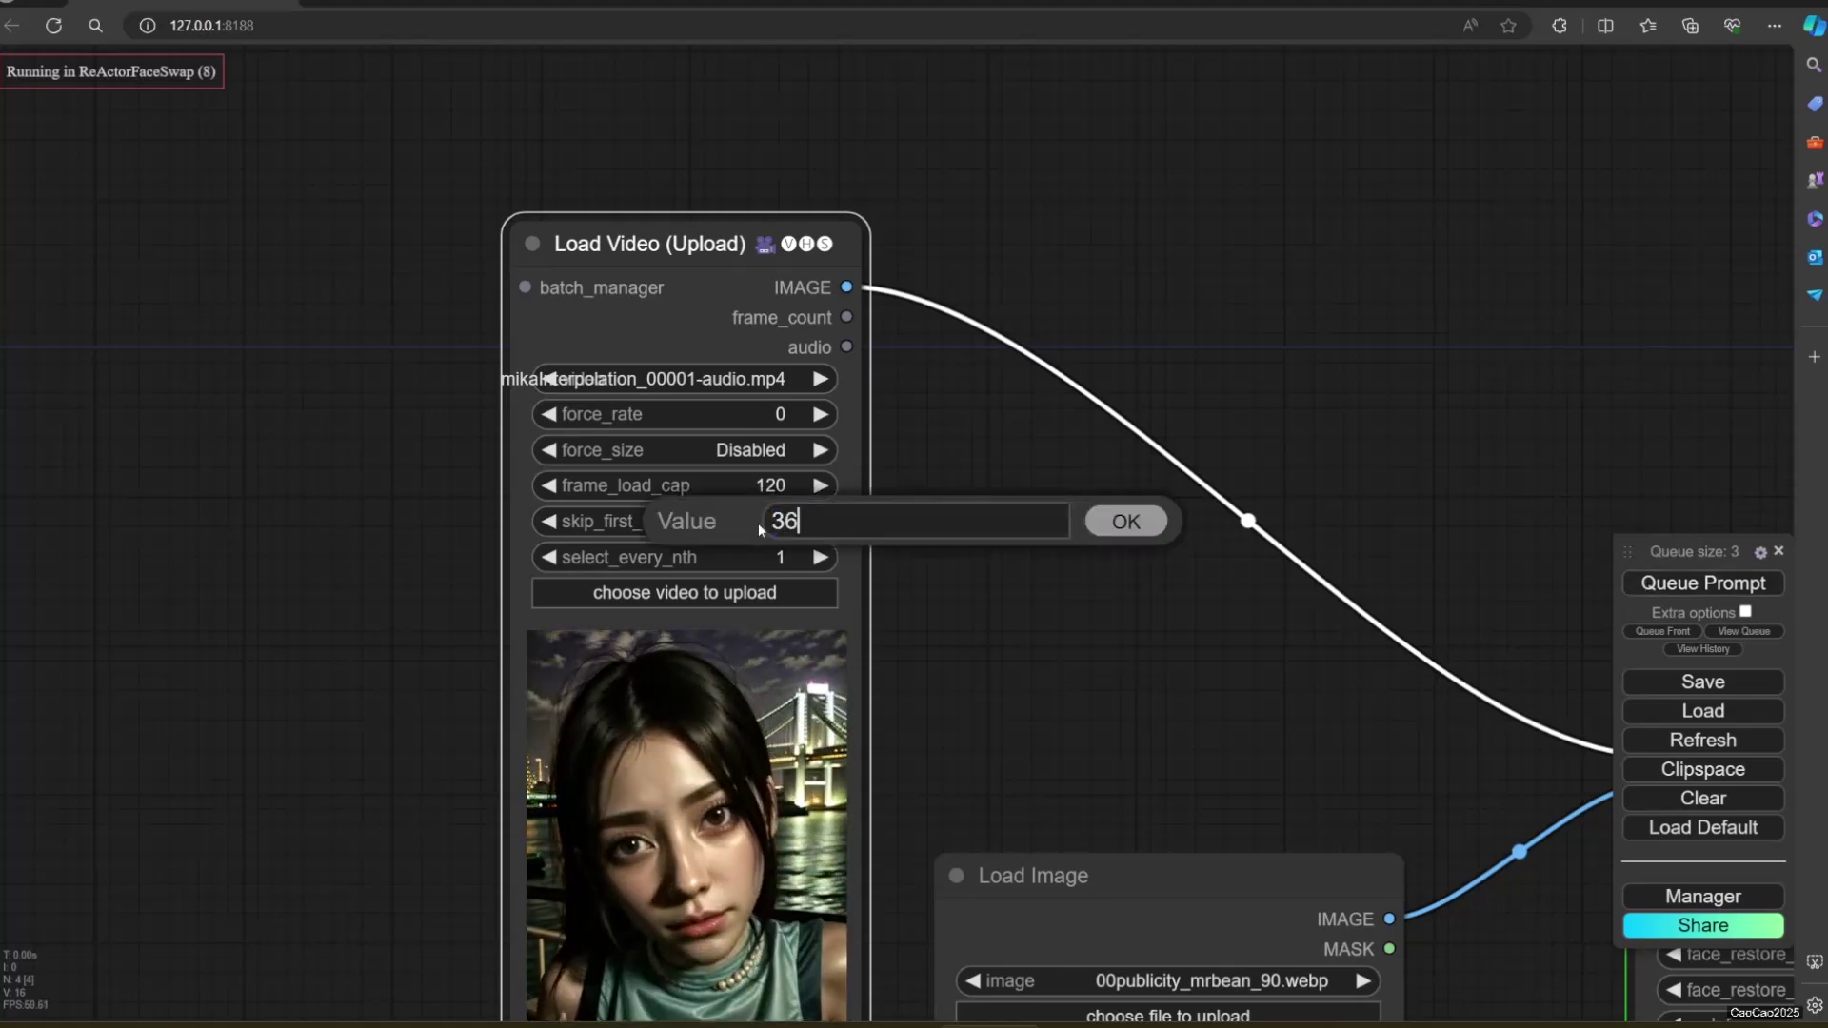
text(0)
key(Return)
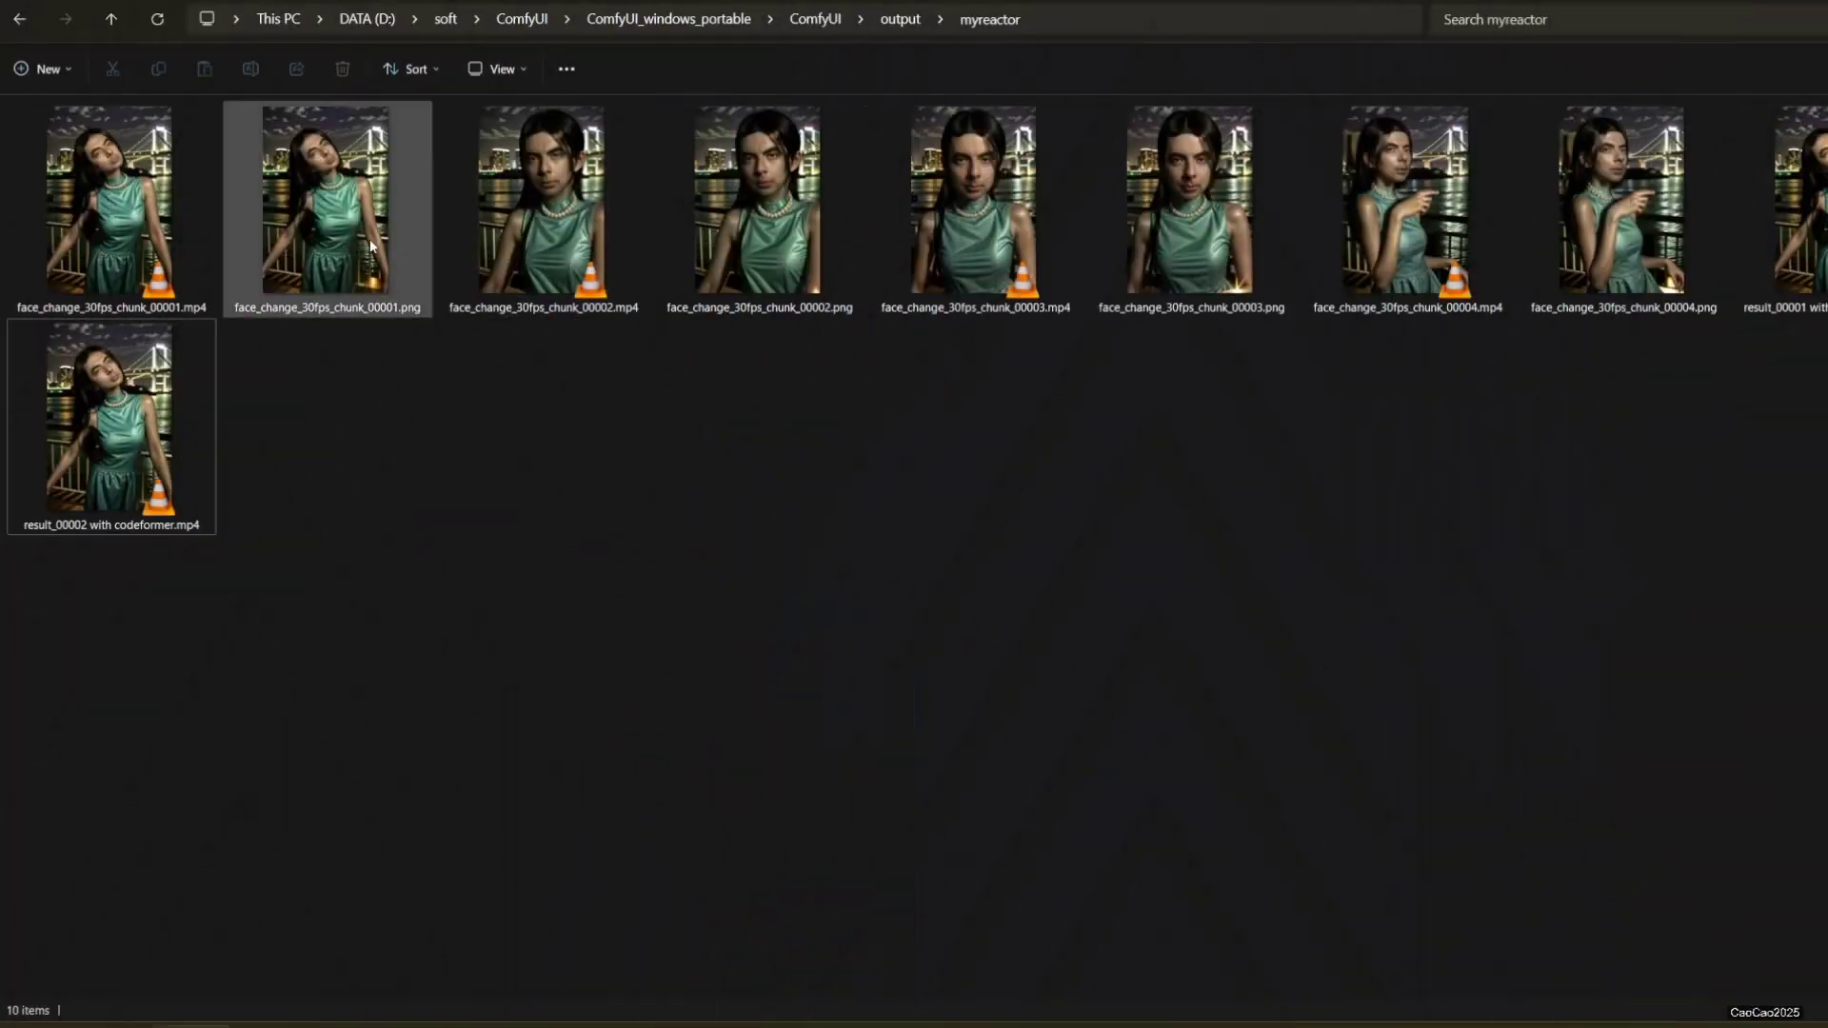
- Select face_change_30fps_chunk MP4 files 00001 through 00004 together
click(371, 274)
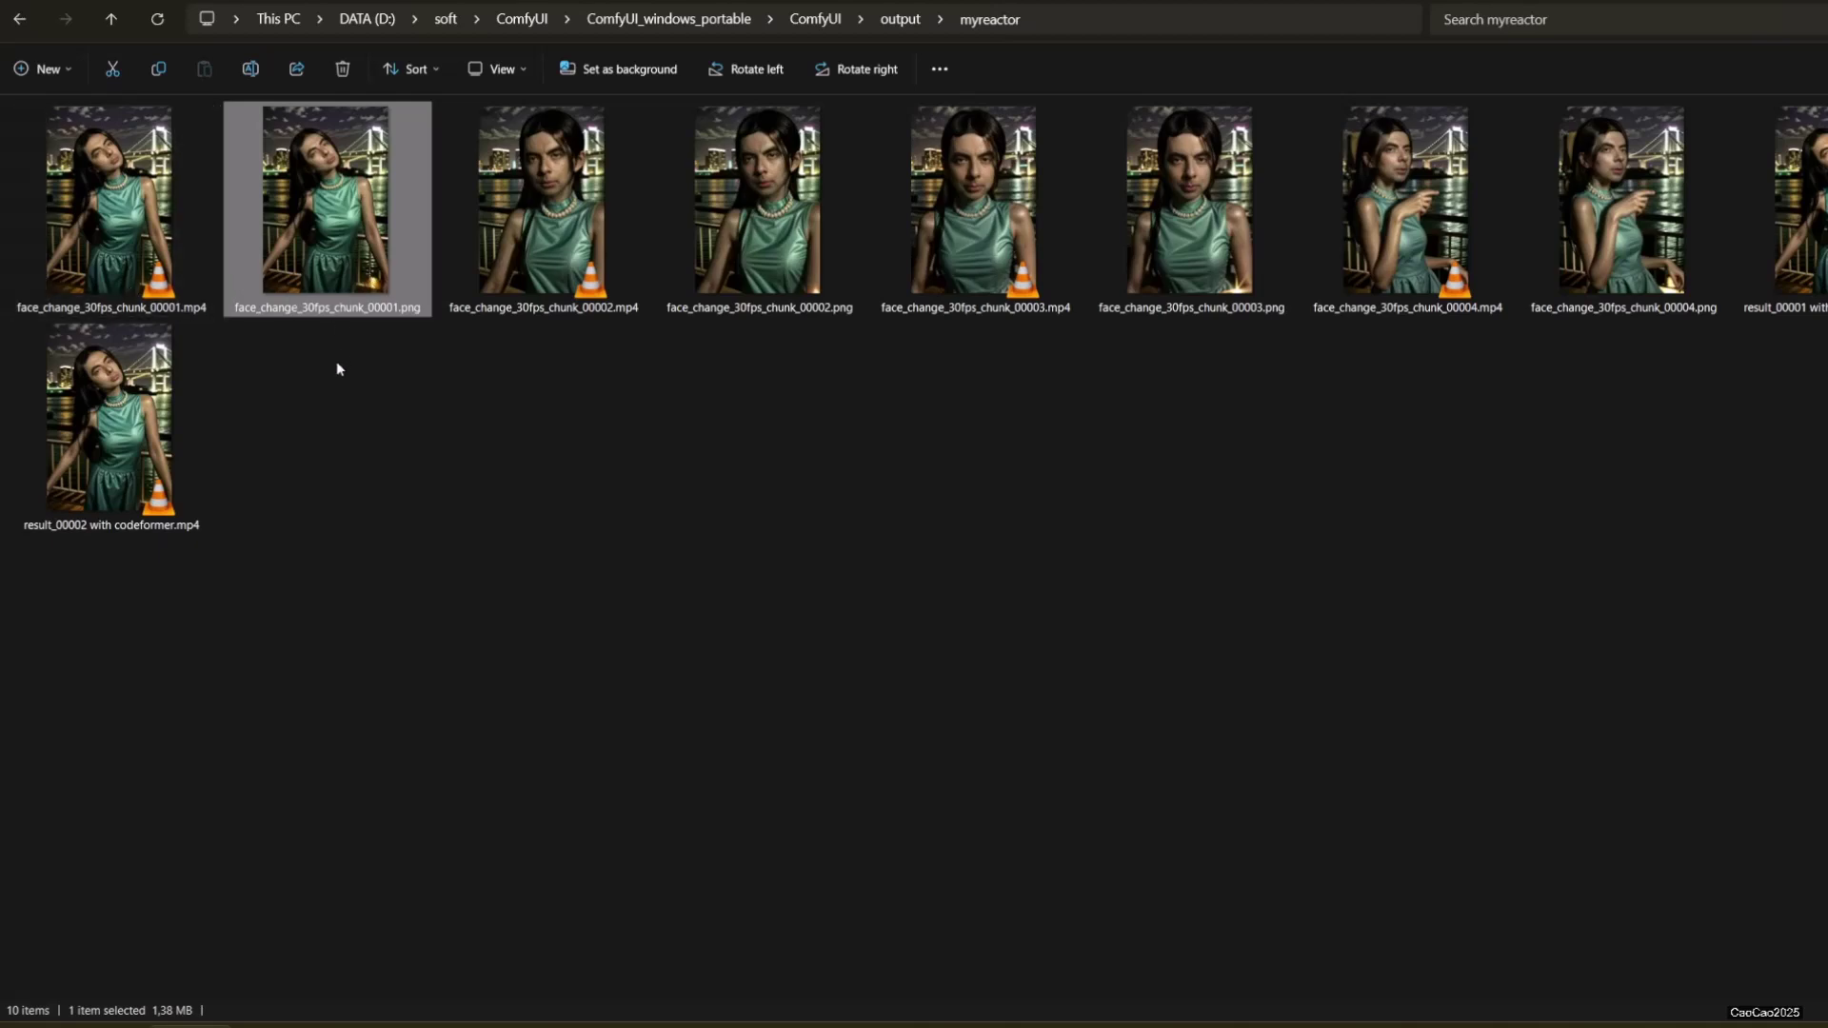
click(168, 308)
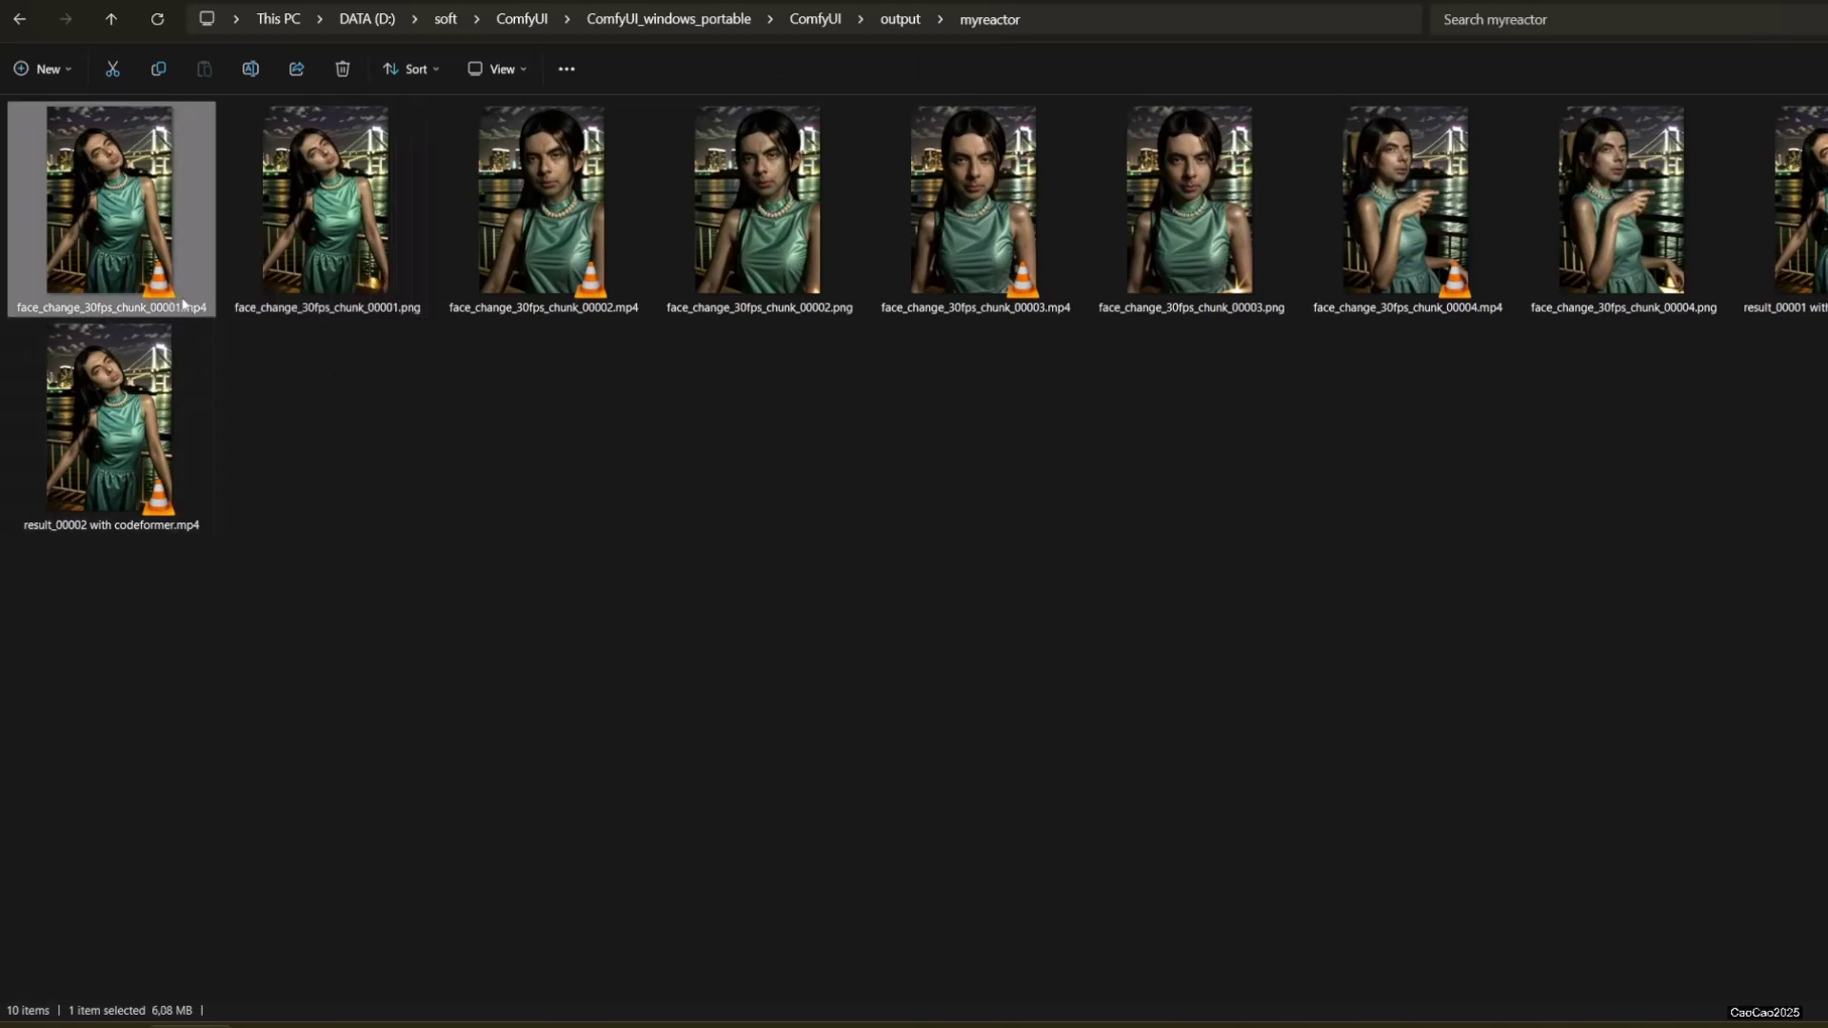
ctrl+click(514, 303)
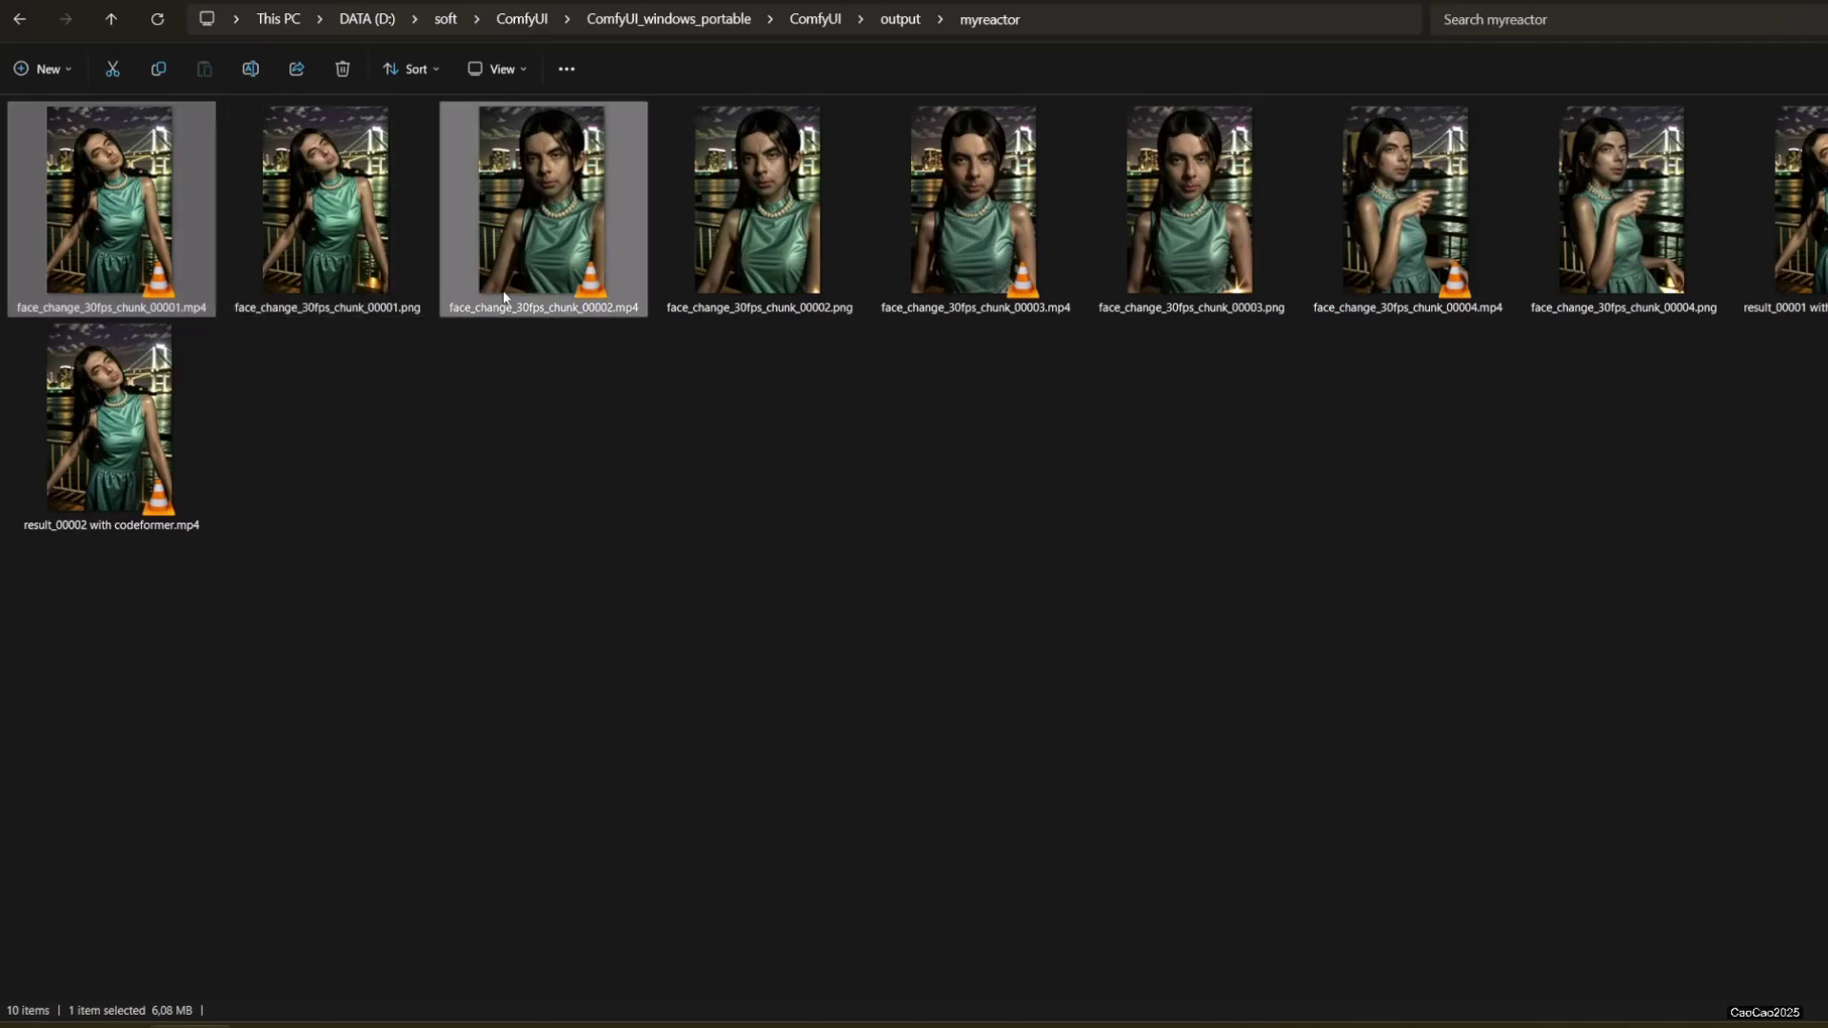
ctrl+click(946, 265)
ctrl+click(1369, 290)
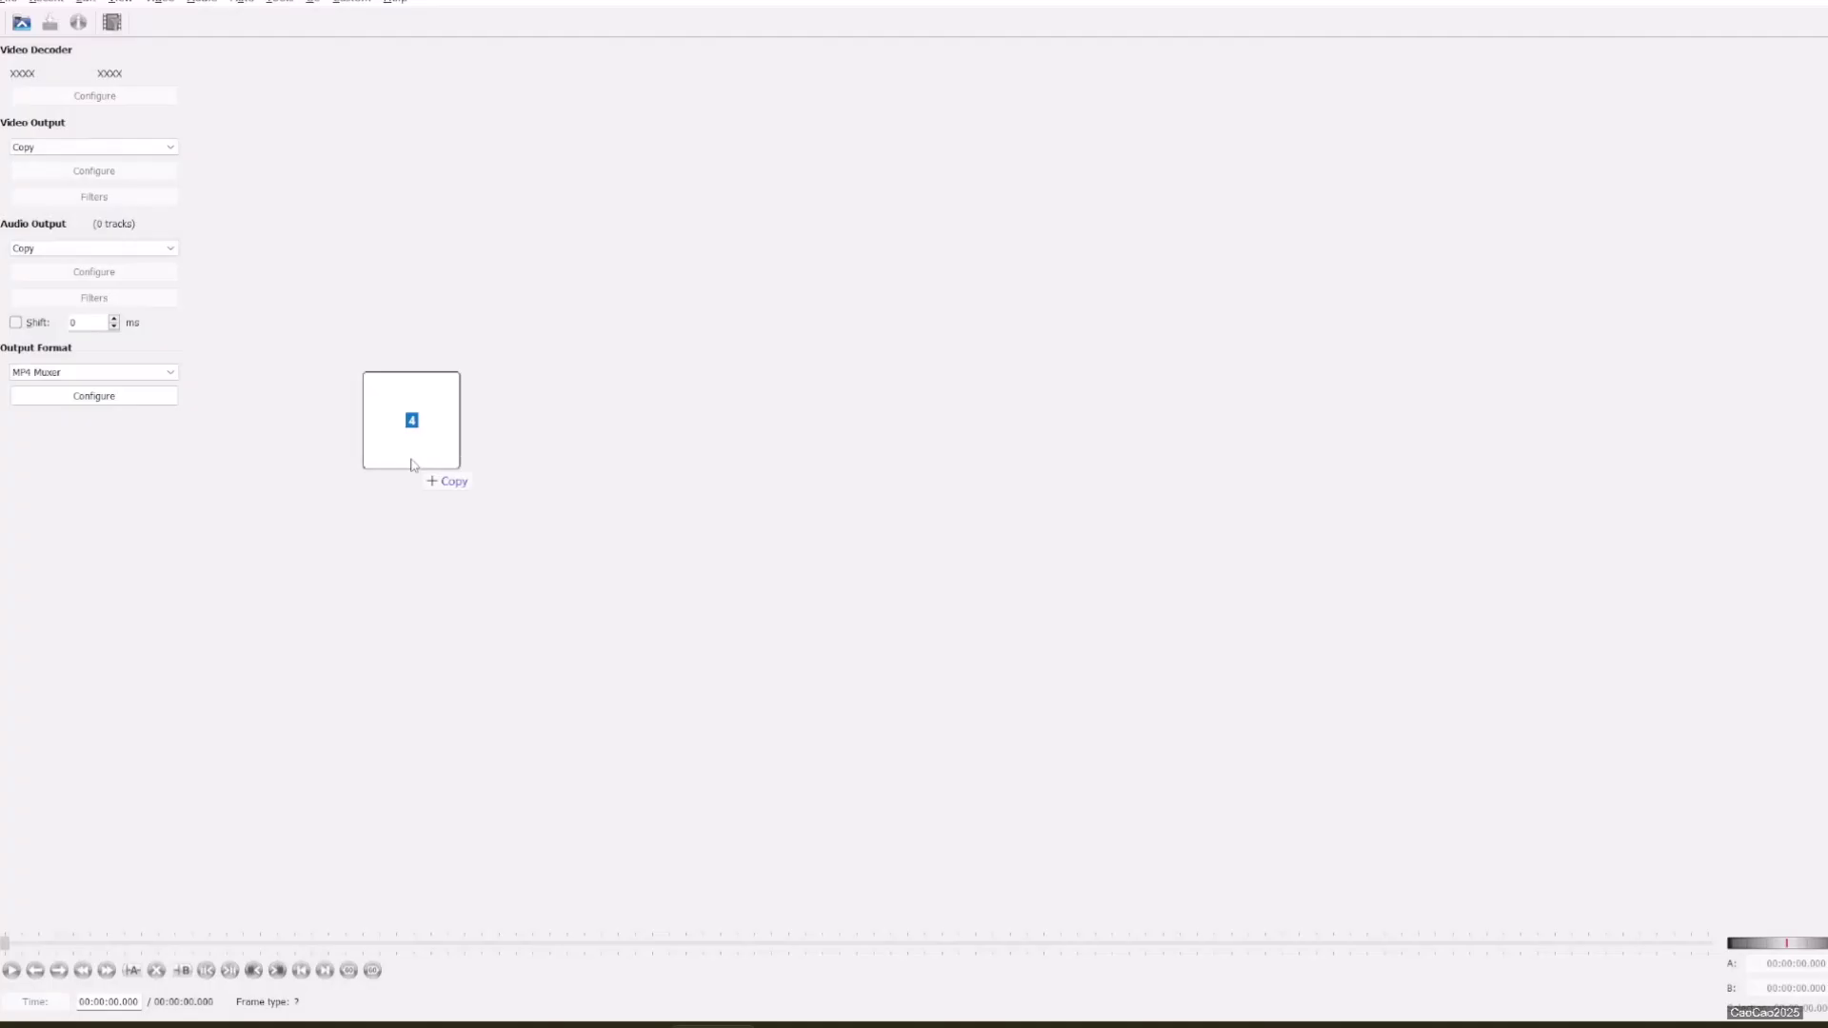
- Drop the four chunk MP4s into Avidemux and play the joined 15-second clip
drag(409, 463, 436, 461)
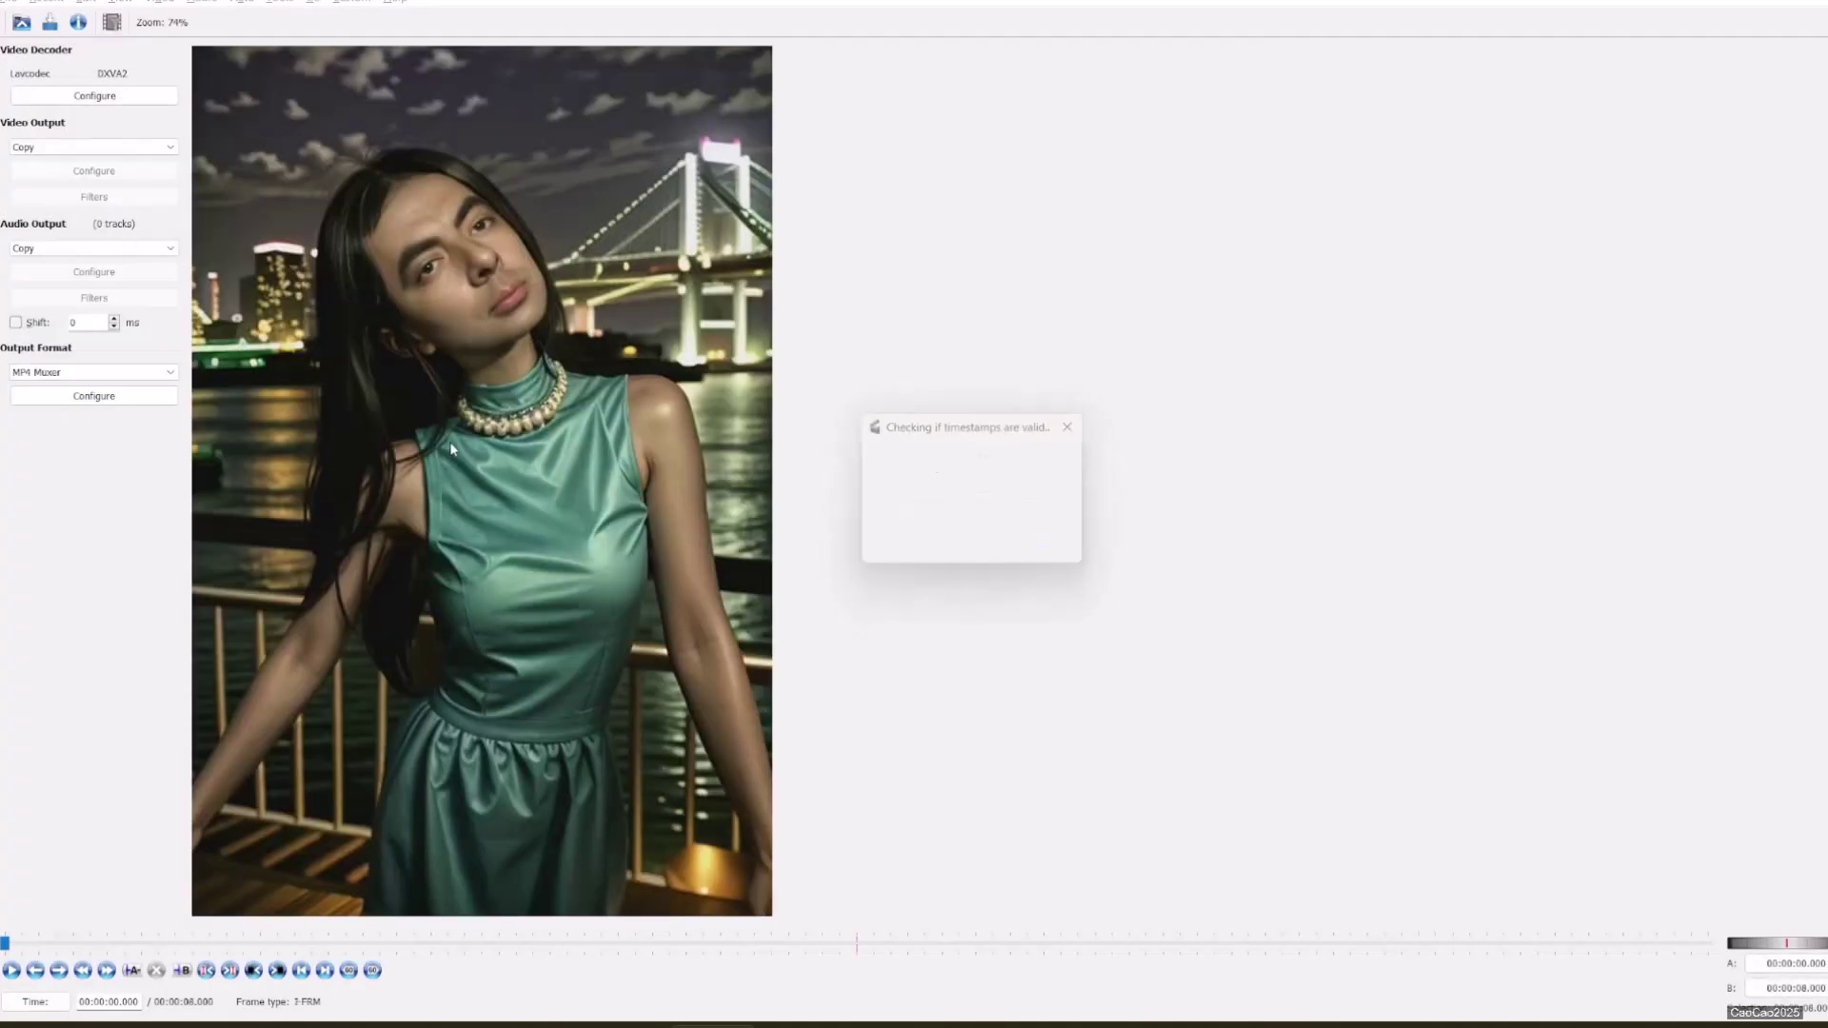
key(space)
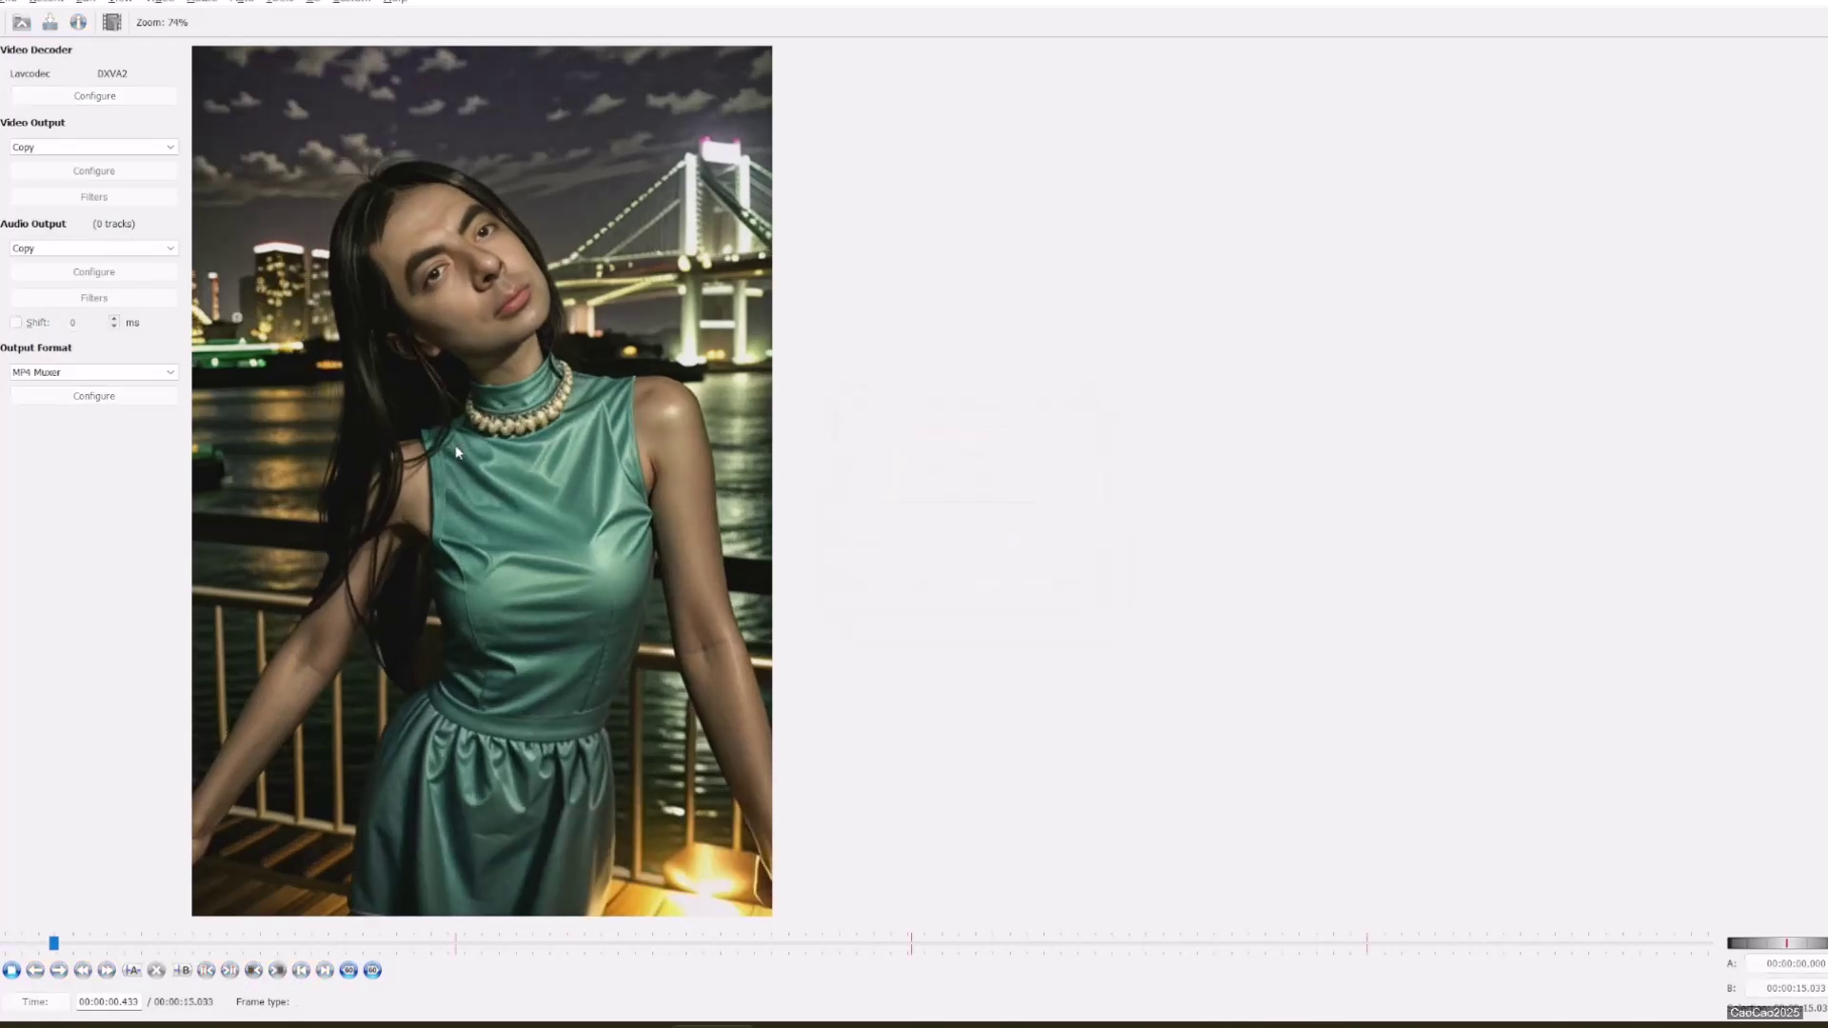